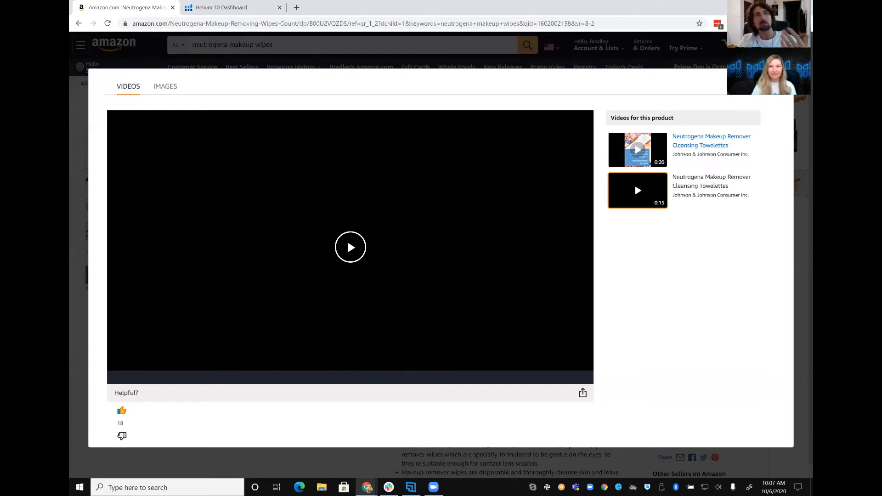
Close the product video viewer and extract the listing's reviews with Helium 10's Review Insights.
key(Escape)
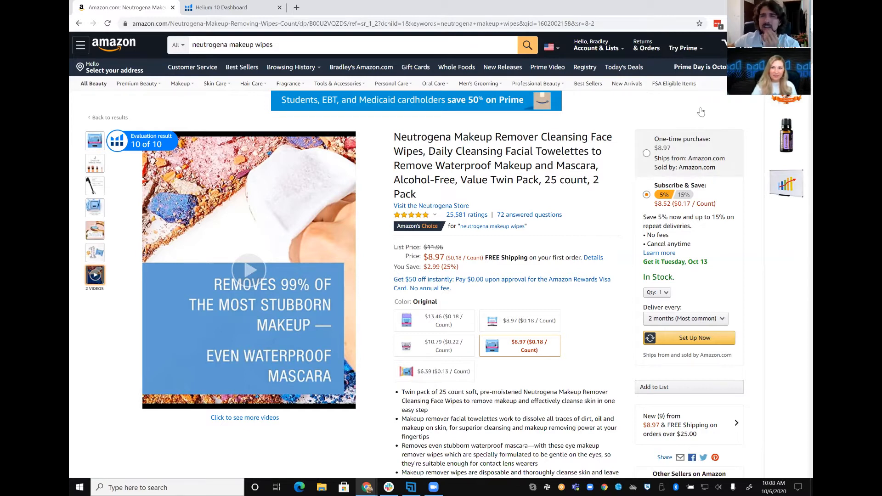
click(732, 24)
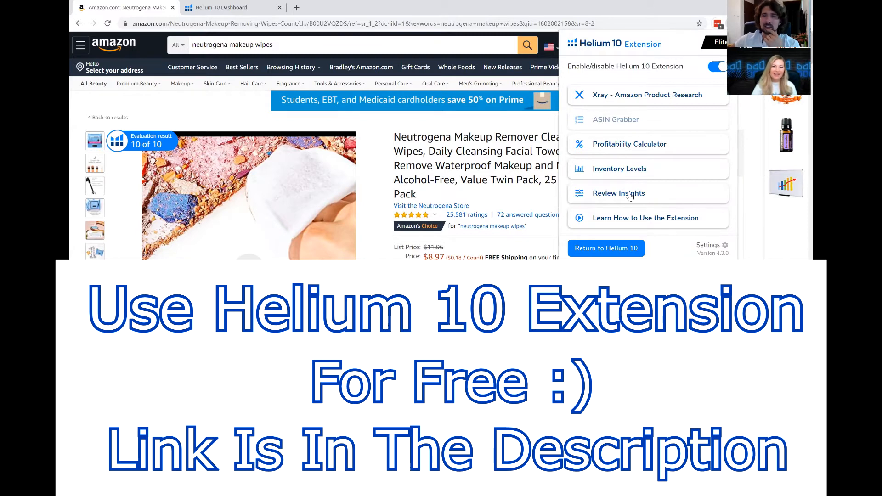
click(630, 195)
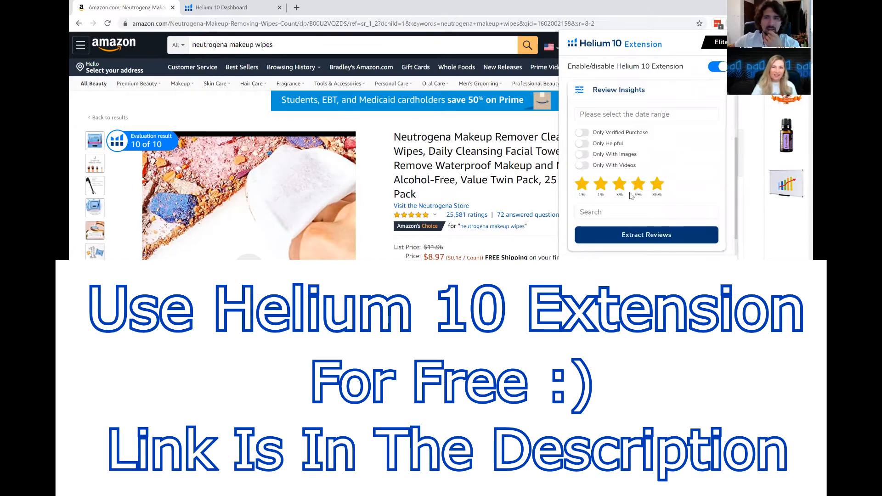
click(620, 235)
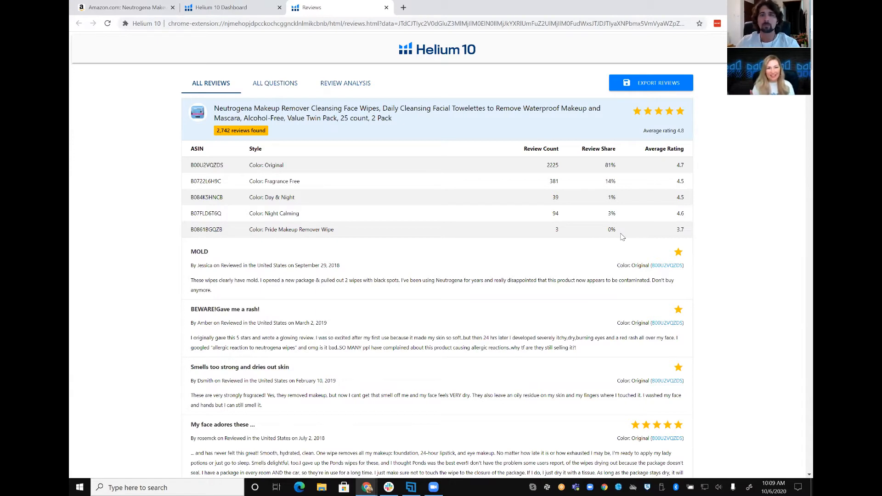
Open the review phrase analysis and read the customer reviews containing the phrase "sensitive skin".
click(350, 98)
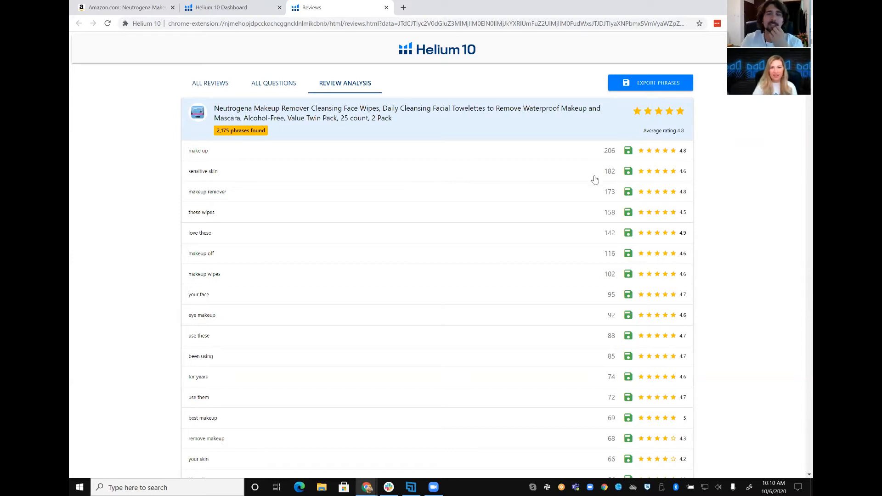
click(205, 178)
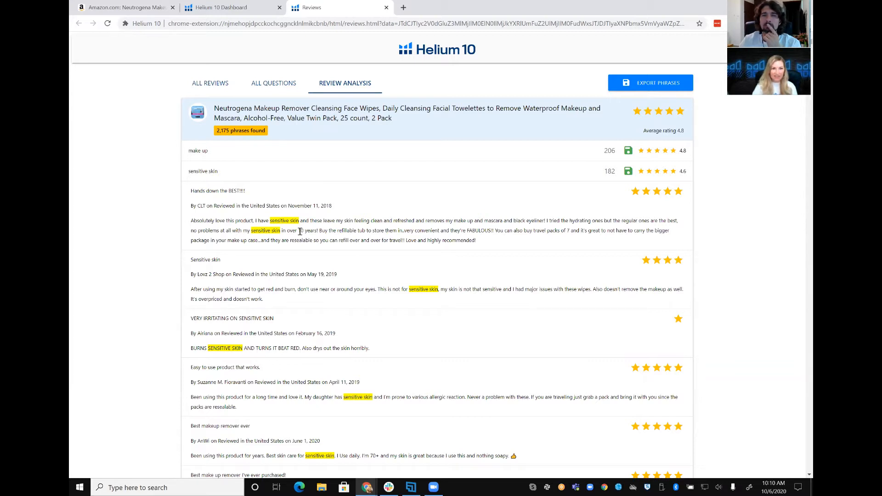
scroll(300, 232, down, 1)
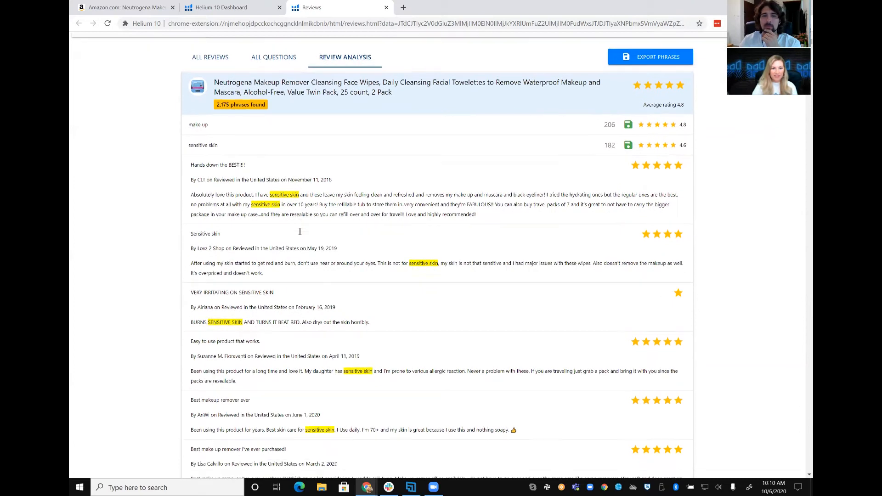
scroll(300, 235, down, 1)
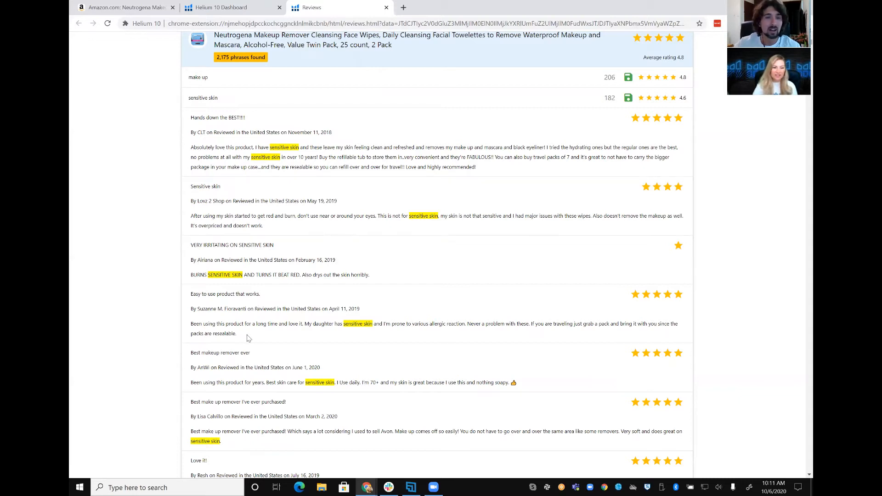
scroll(247, 338, down, 1)
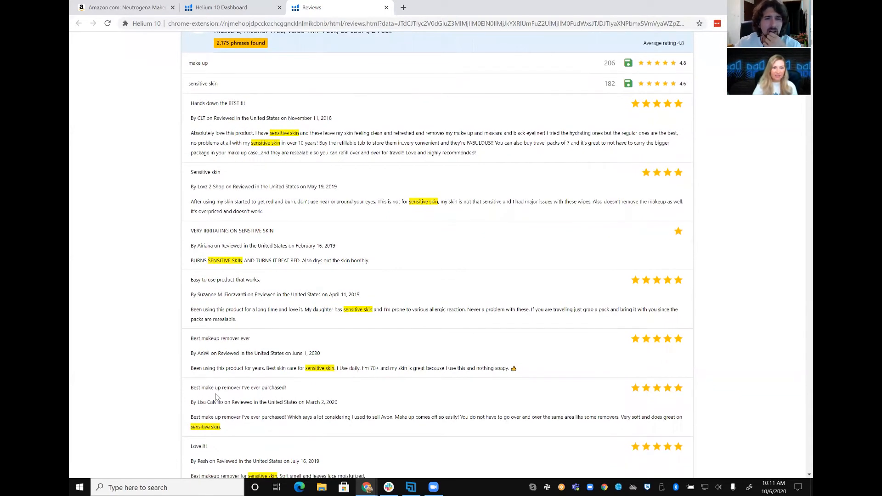
scroll(216, 399, down, 1)
scroll(219, 360, down, 1)
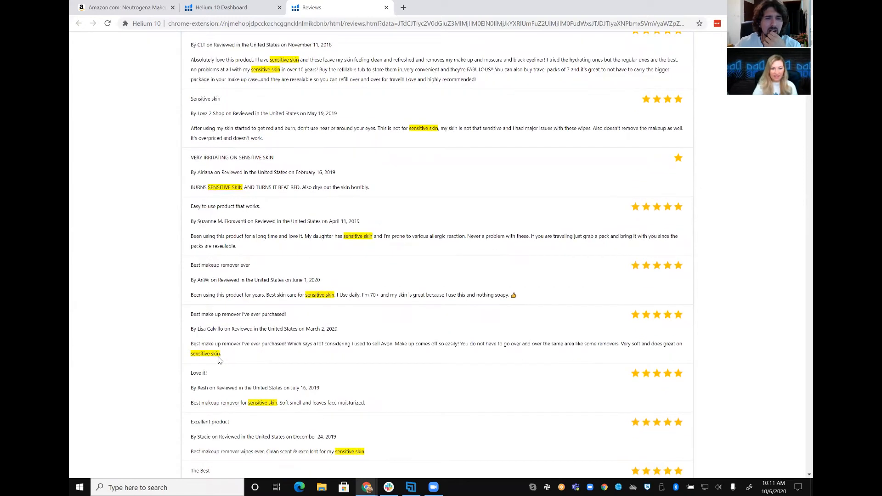
scroll(219, 361, down, 2)
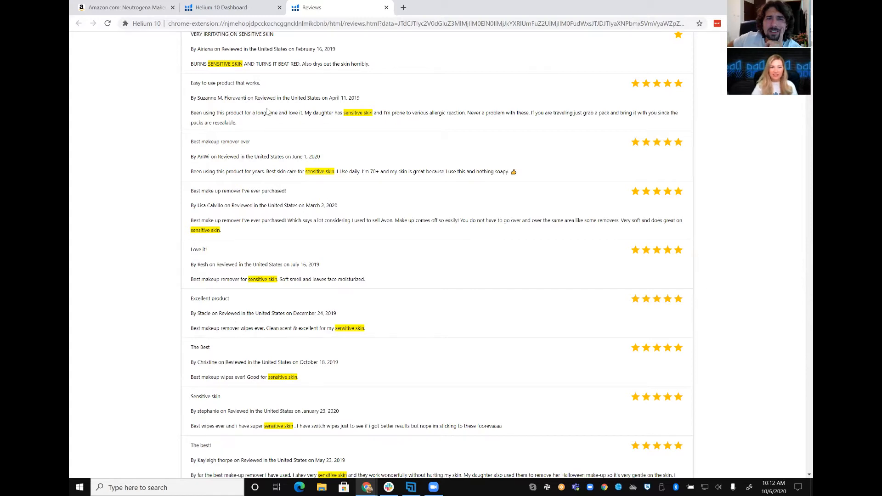
Return to the Neutrogena wipes listing on Amazon and examine its product images for the claims they make.
click(105, 8)
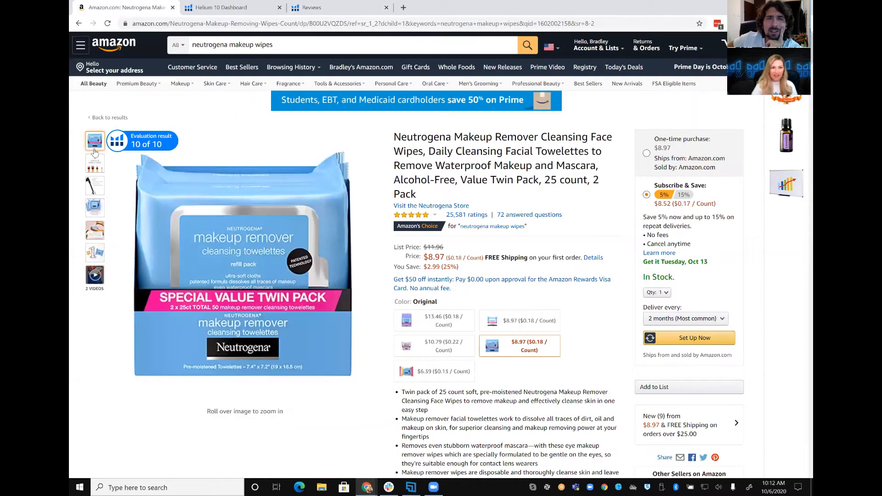
mouse_move(96, 193)
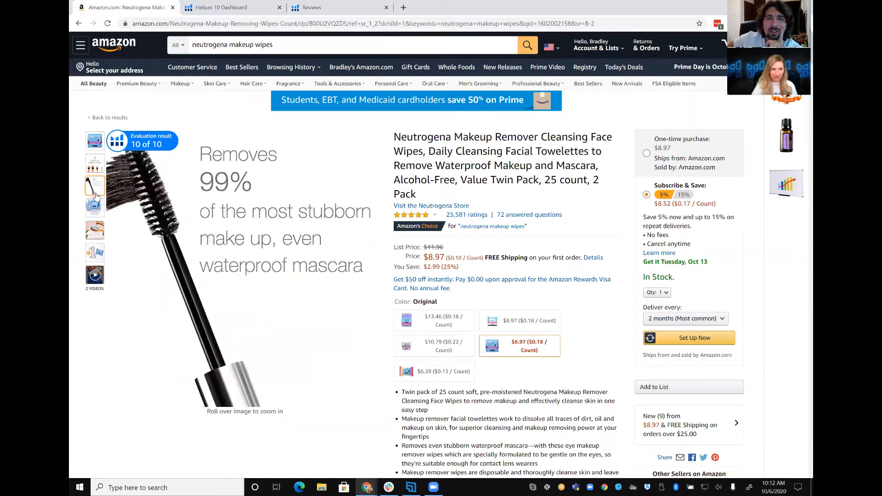
mouse_move(94, 217)
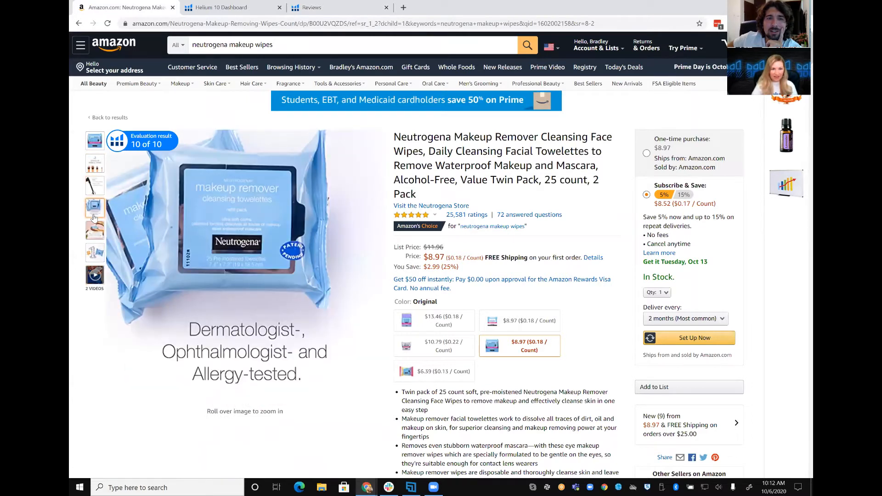
mouse_move(94, 235)
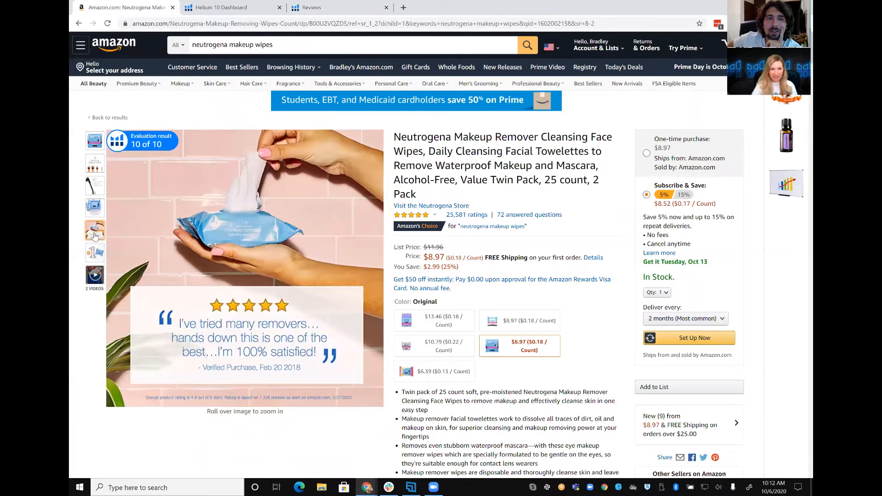
mouse_move(95, 252)
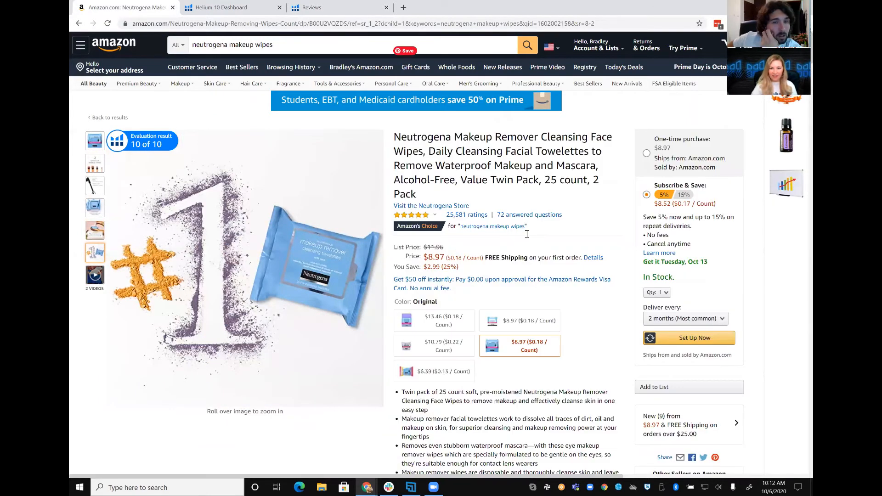
Search the listing page for the word "sensitive", then clear the search text.
scroll(527, 235, down, 1)
key(ctrl+f)
text(sens)
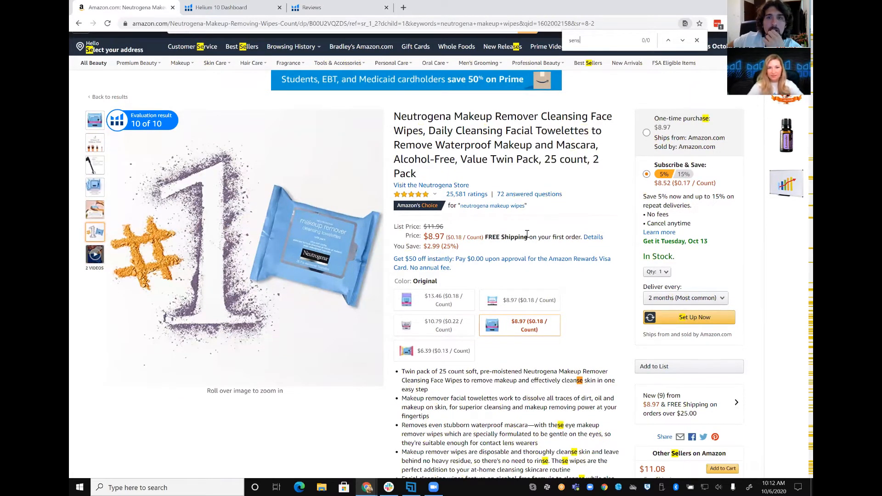
text(itive)
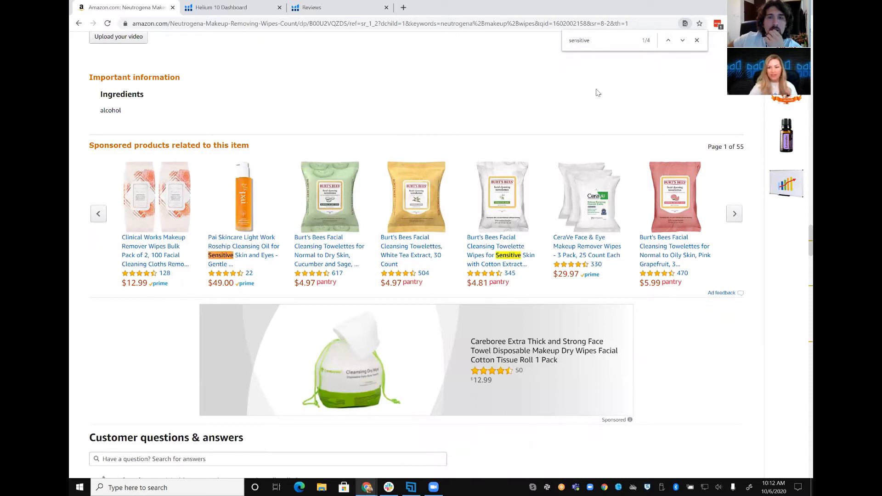
key(BackSpace)
key(BackSpace)
key(BackSpace)
key(BackSpace)
key(BackSpace)
key(BackSpace)
key(BackSpace)
key(BackSpace)
key(BackSpace)
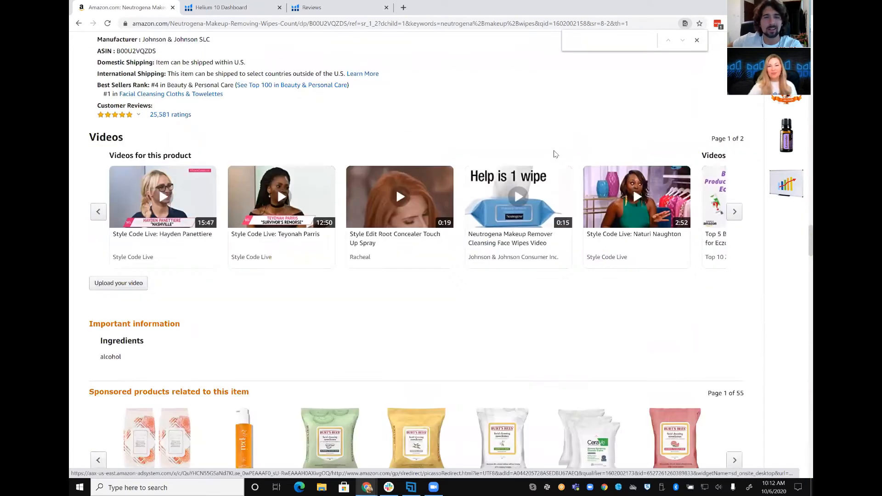
Review the listing's bullet points and open the product in Helium 10's Listing Optimizer.
scroll(554, 154, up, 15)
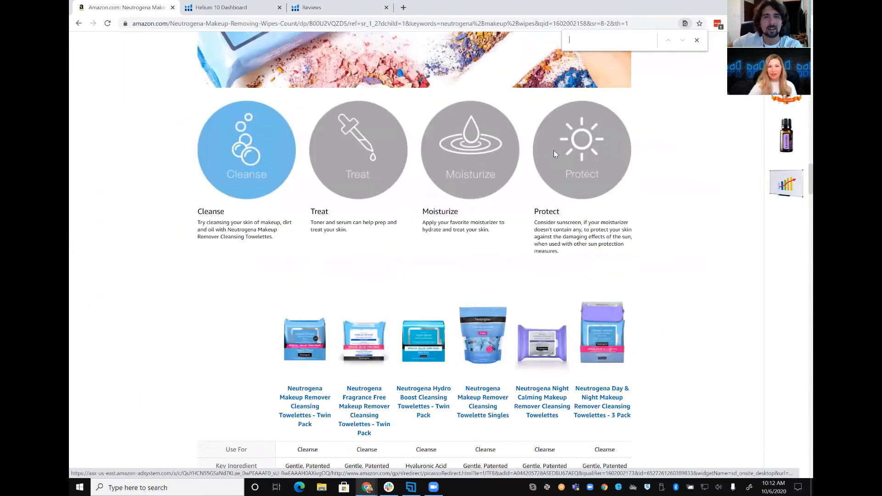
scroll(555, 154, up, 10)
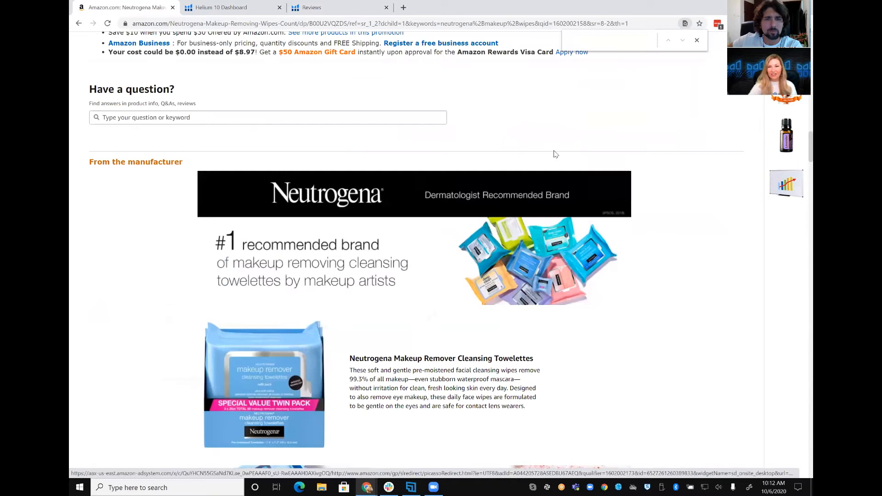
scroll(554, 154, up, 1)
scroll(555, 155, up, 10)
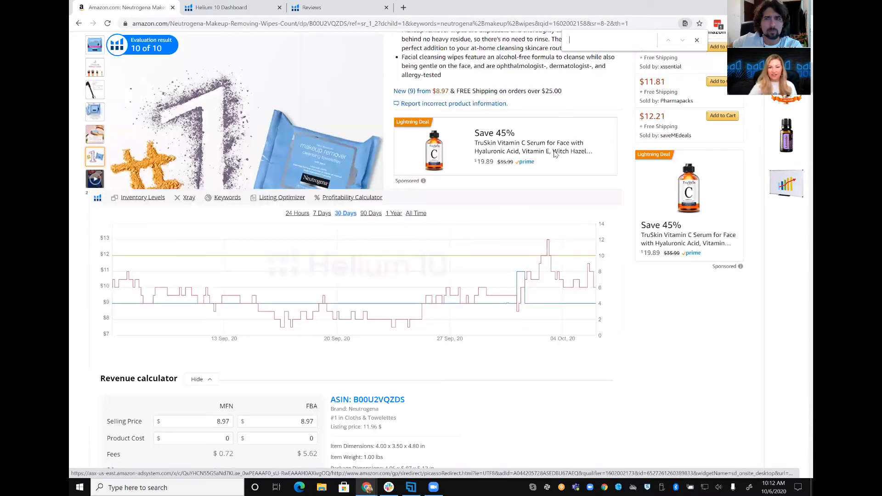
scroll(554, 154, up, 10)
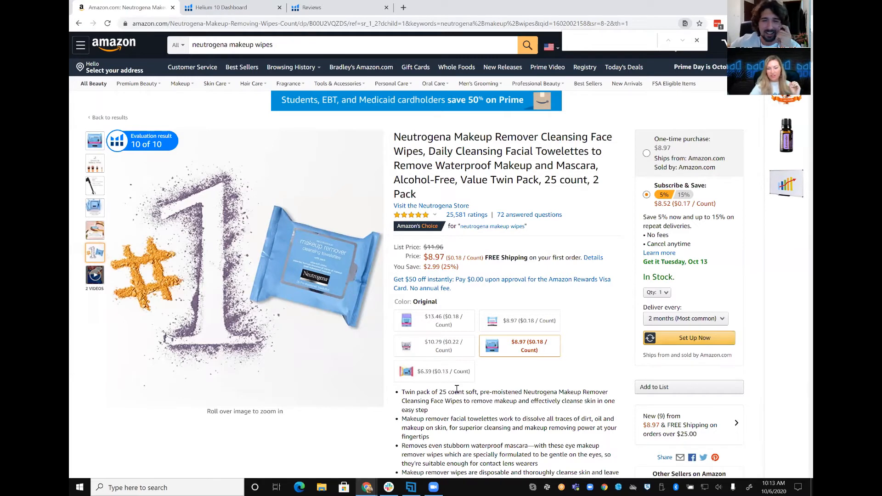
scroll(457, 389, down, 2)
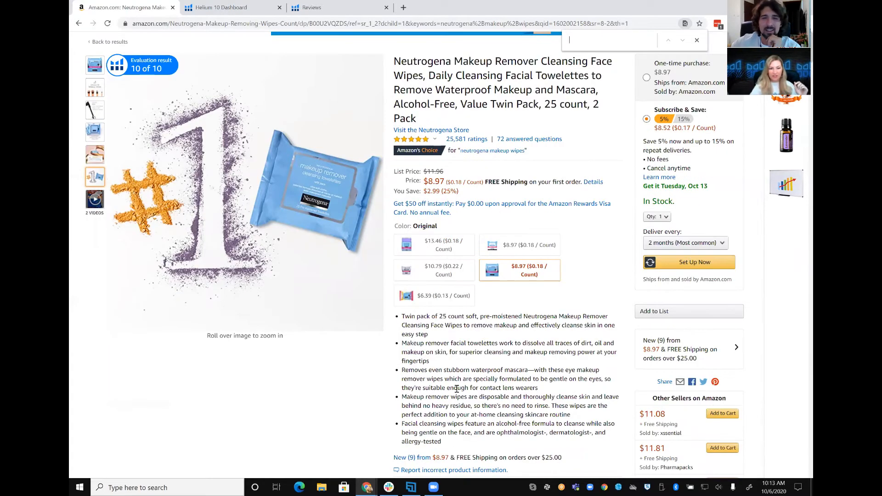
scroll(457, 389, down, 1)
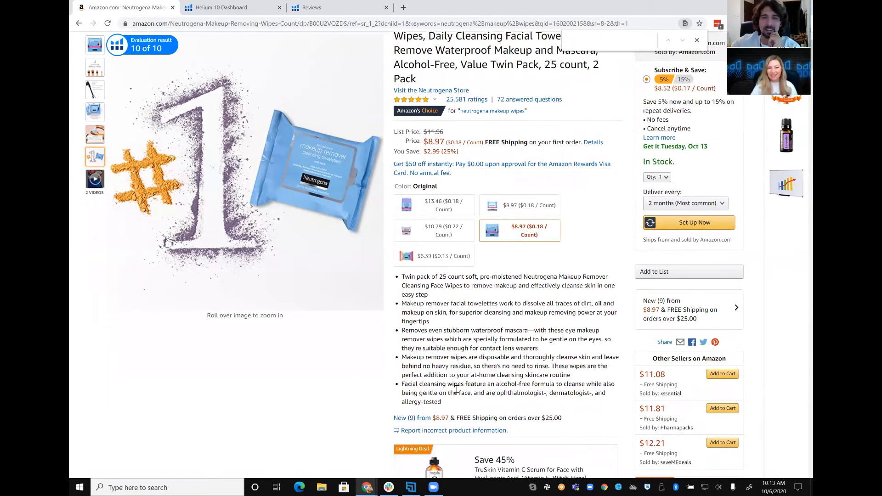
scroll(241, 350, down, 2)
scroll(271, 359, down, 1)
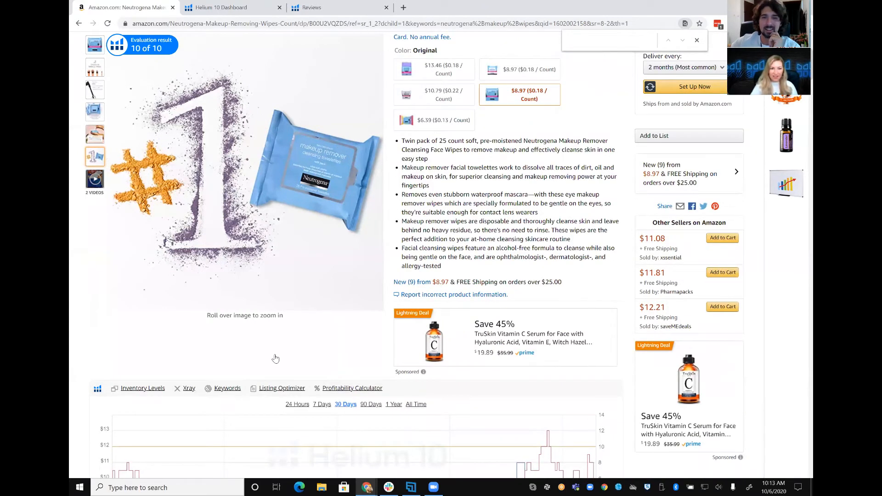
scroll(275, 358, down, 1)
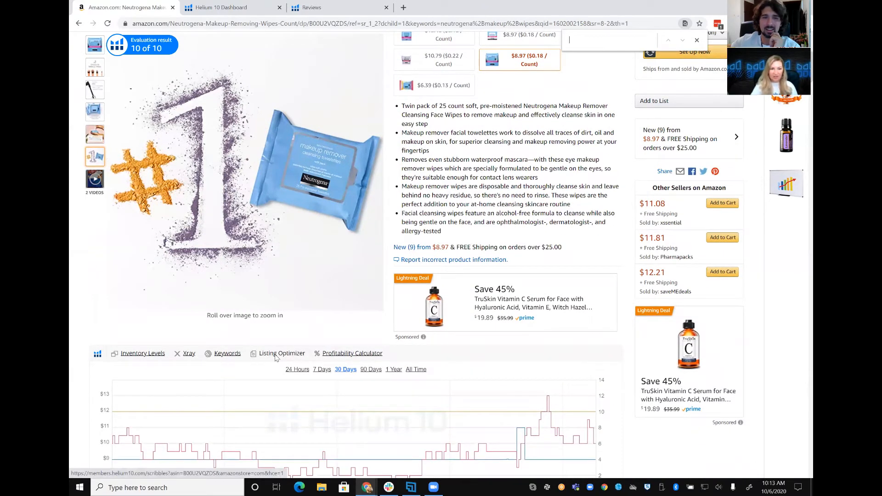
click(275, 356)
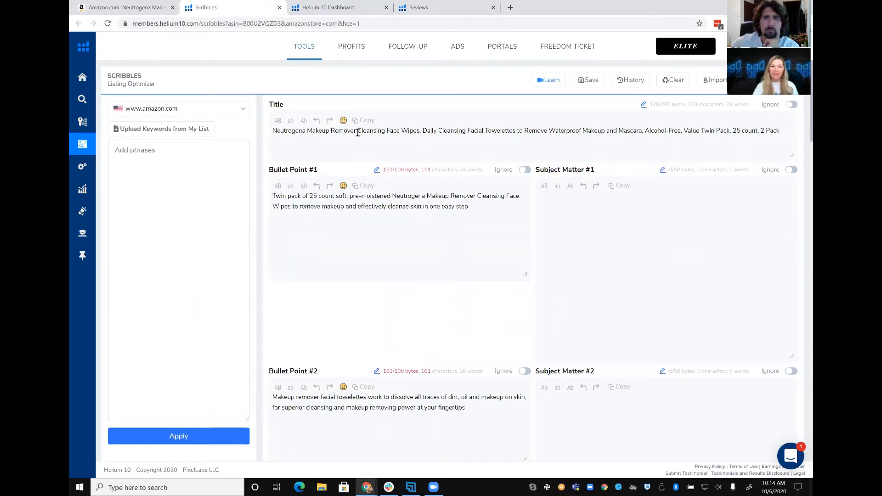
Insert "SAFE FOR SENSITIVE SKIN!" at the start of Bullet Point #2.
click(274, 197)
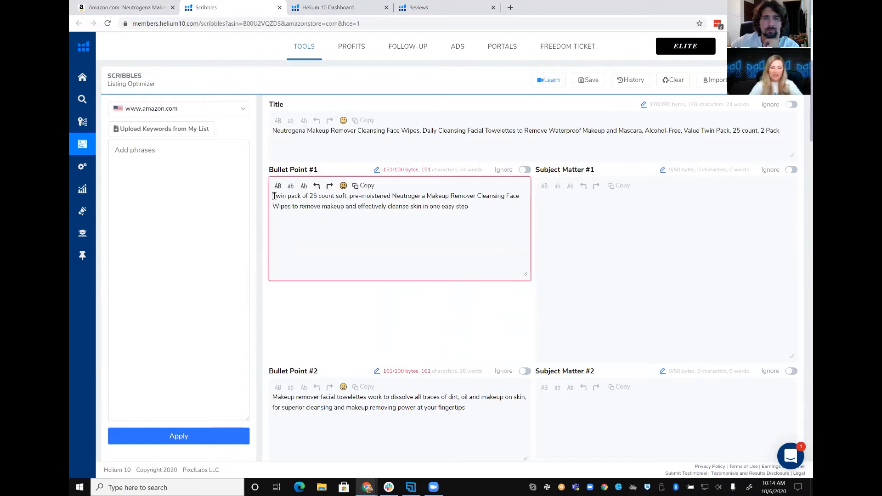
click(274, 396)
text(SAFE FR)
text(R SENS)
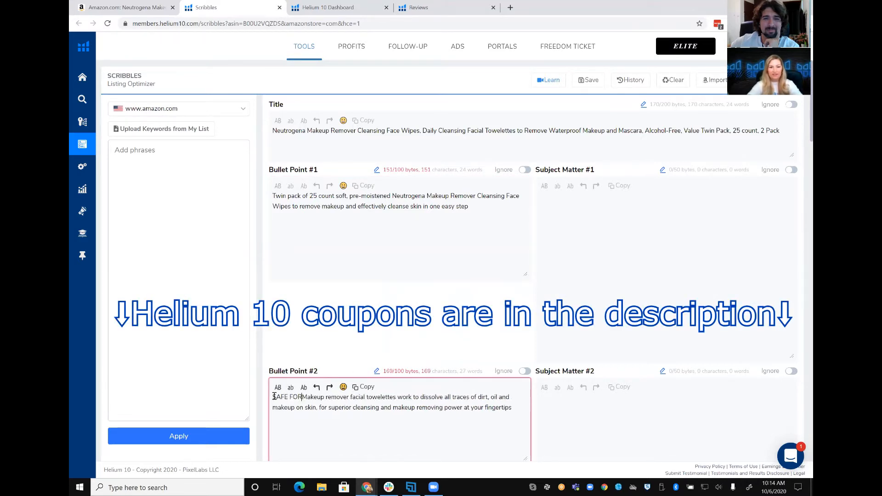
text(ITIVE SKIN!)
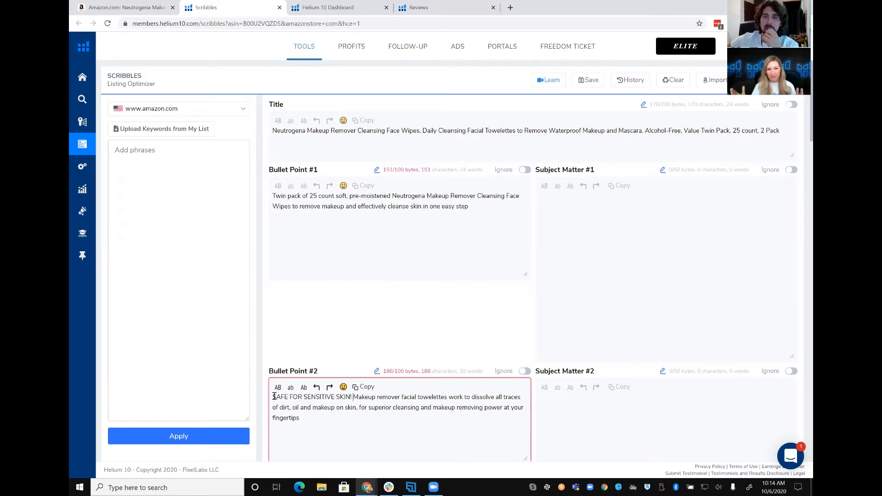
Convert the phrase "SAFE FOR SENSITIVE SKIN!" in Bullet Point #2 to lowercase, title case and back to uppercase.
drag(354, 396, 271, 401)
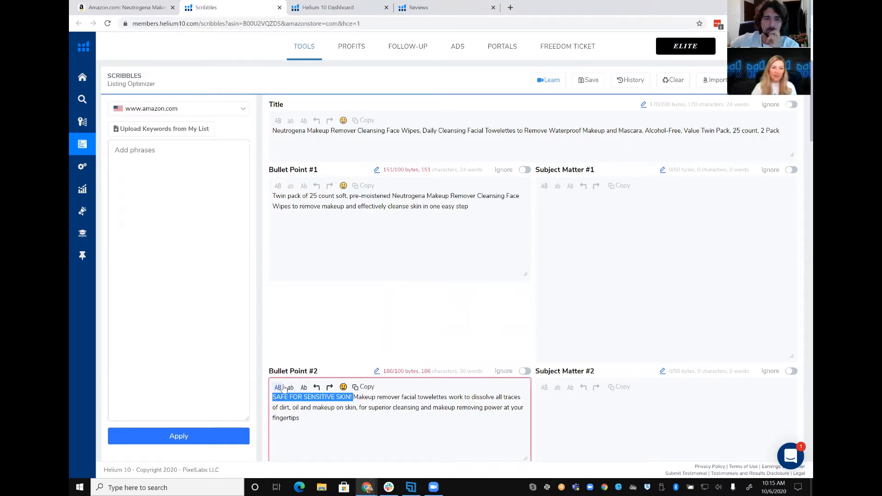
click(284, 389)
click(291, 388)
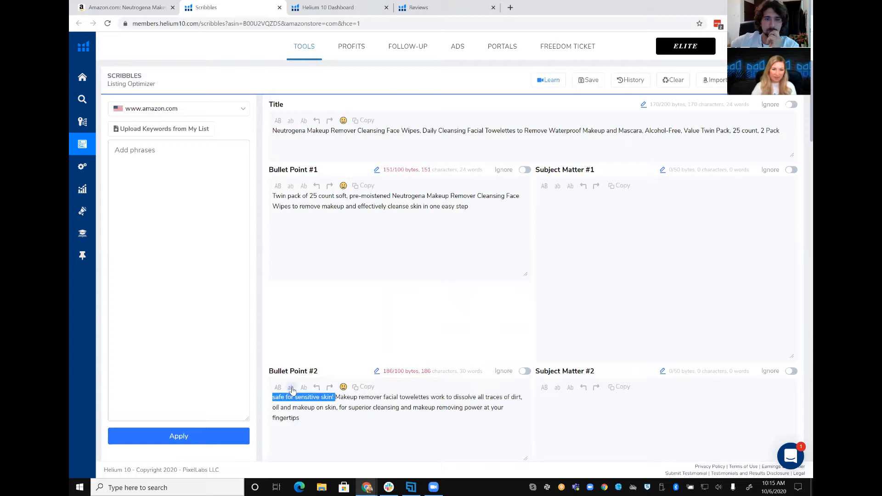
click(304, 388)
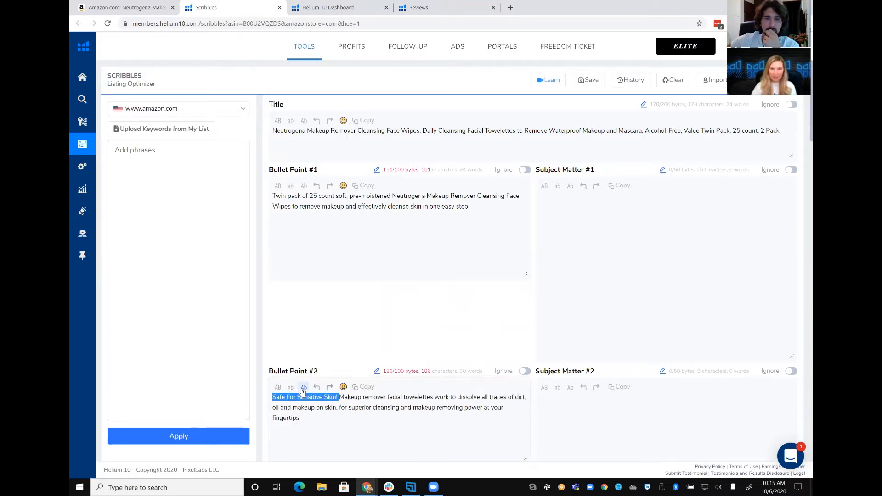
click(278, 388)
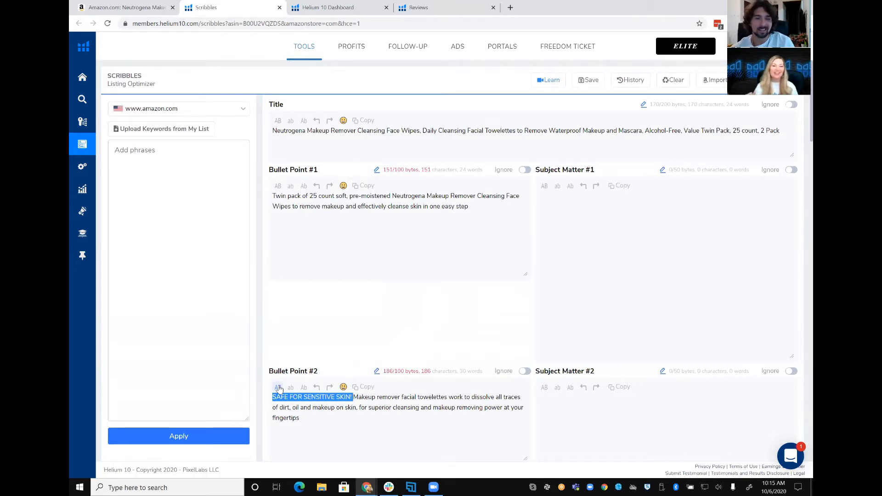
Insert a green check mark emoji at the start of Bullet Point #2, before "SAFE FOR SENSITIVE SKIN!".
click(315, 417)
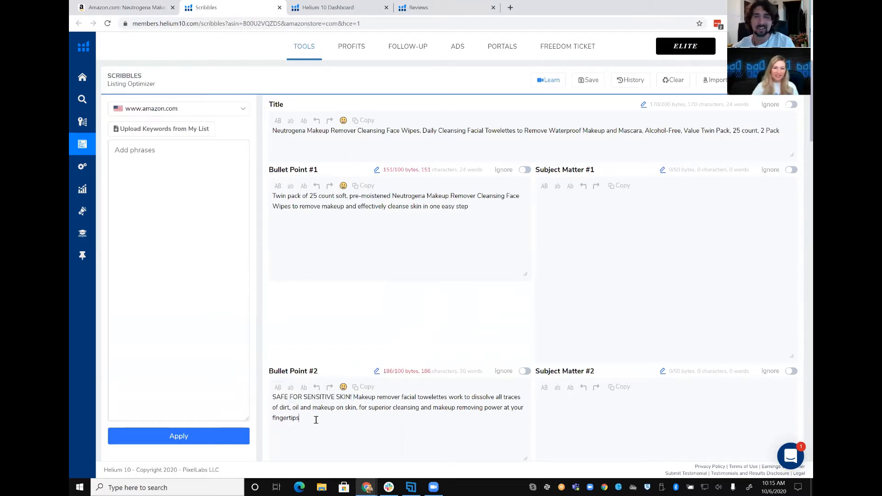
click(343, 388)
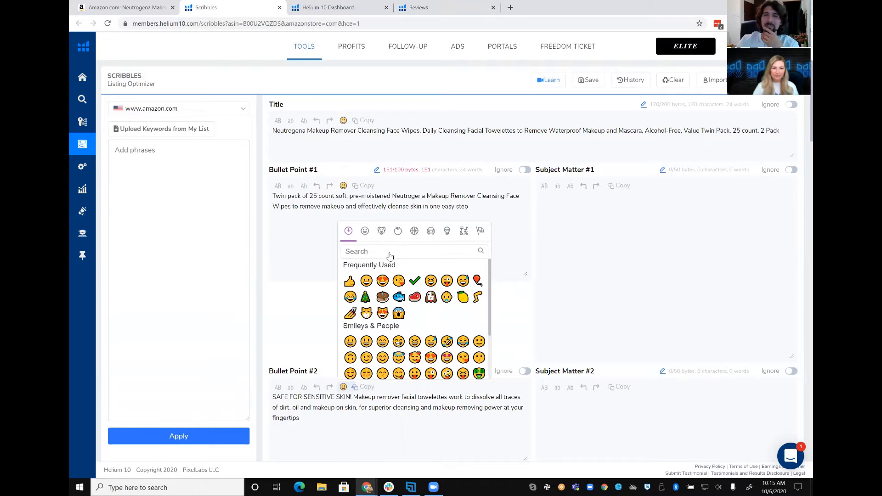
click(415, 281)
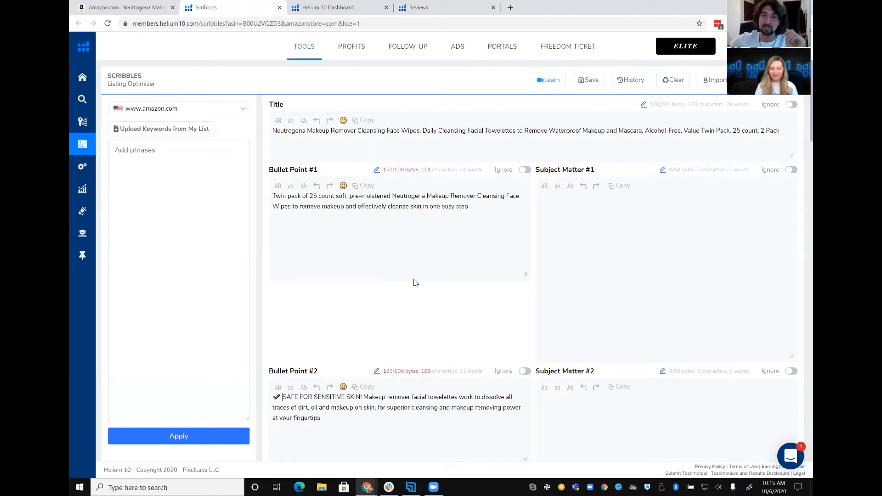
Try a Christmas tree emoji at the start of Bullet Point #1, and undo the insertion.
click(274, 196)
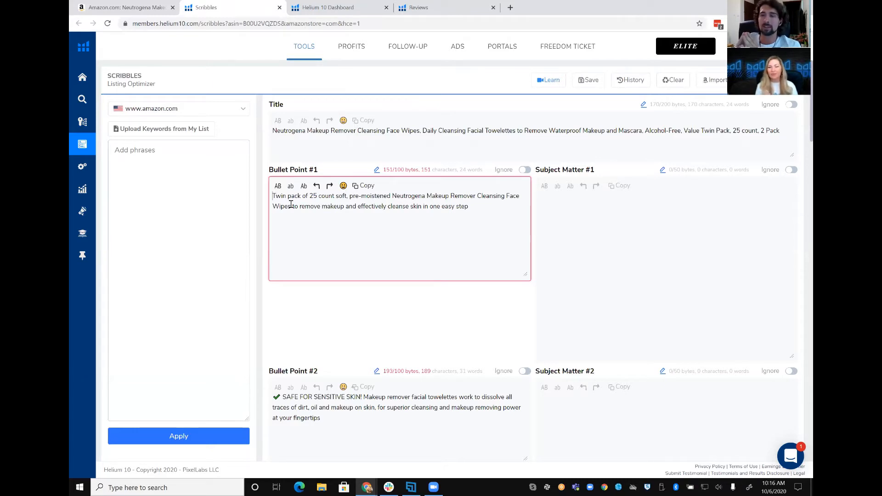
click(344, 186)
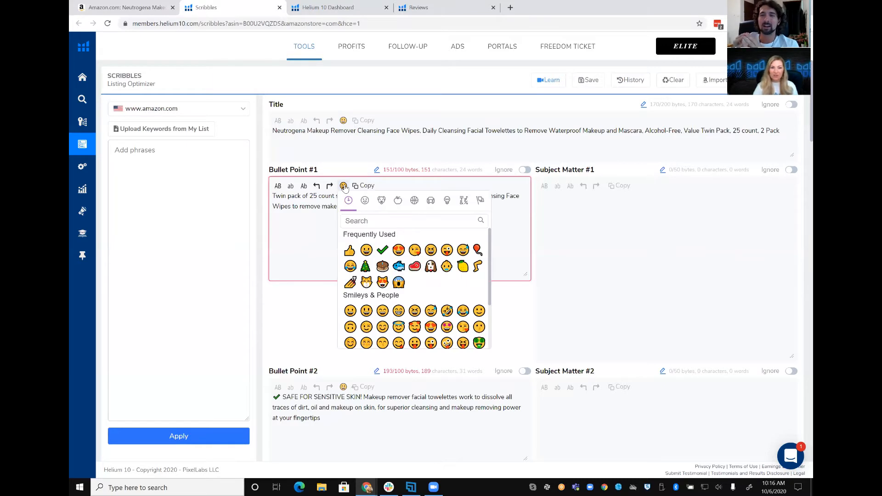
click(364, 222)
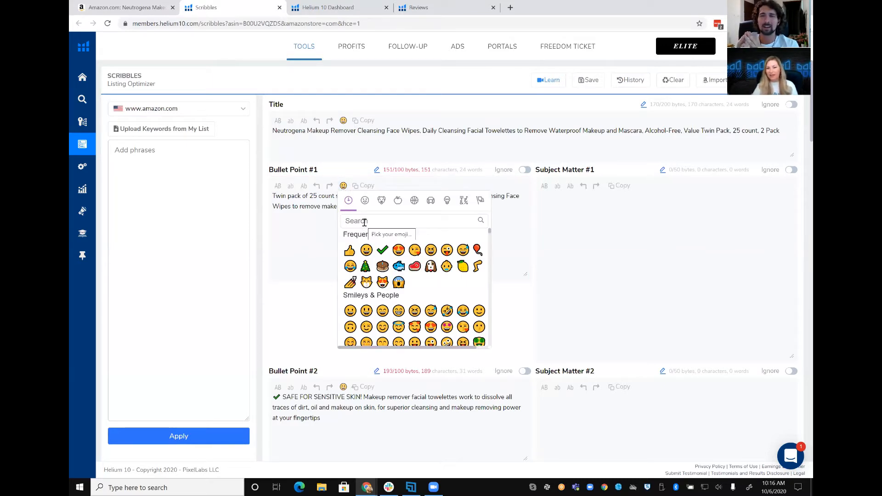
click(366, 267)
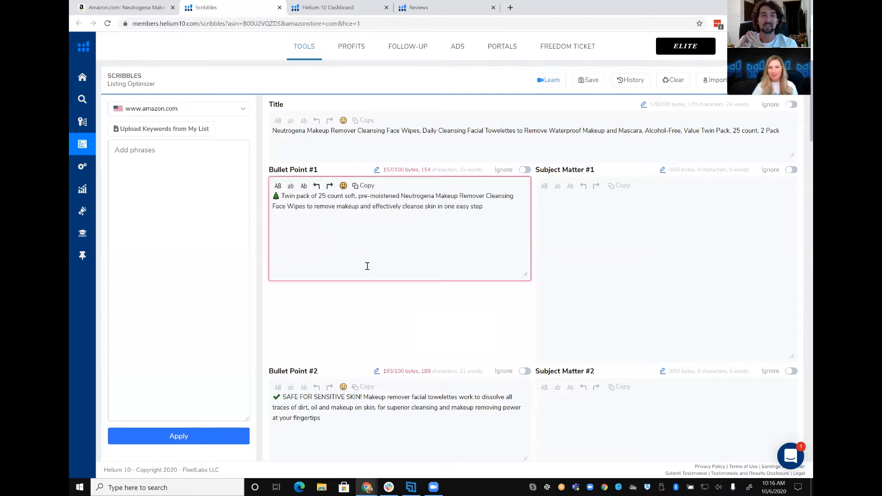
key(ctrl+z)
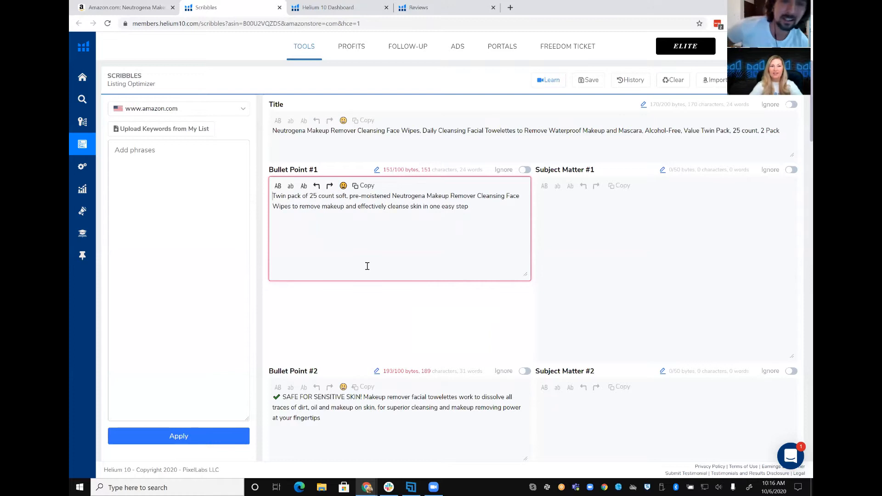
Search the emojis for "present" and insert the wrapped gift emoji at the start of Bullet Point #1.
click(344, 186)
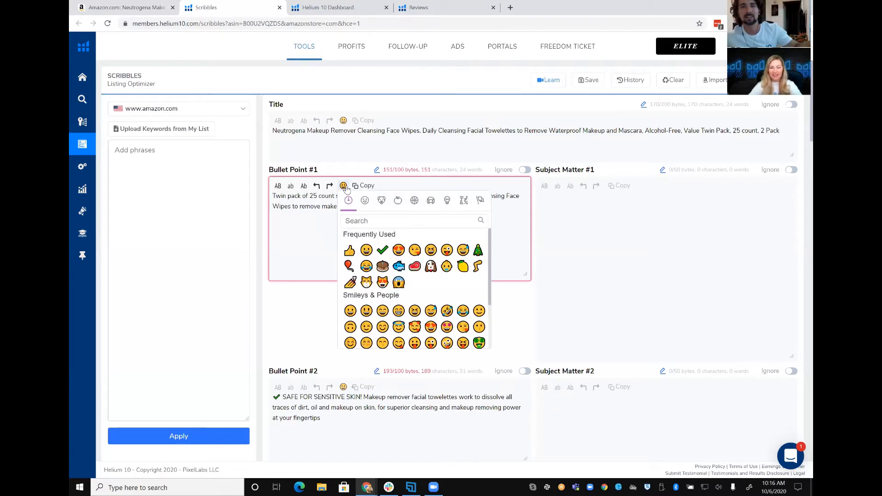
click(380, 220)
text(present)
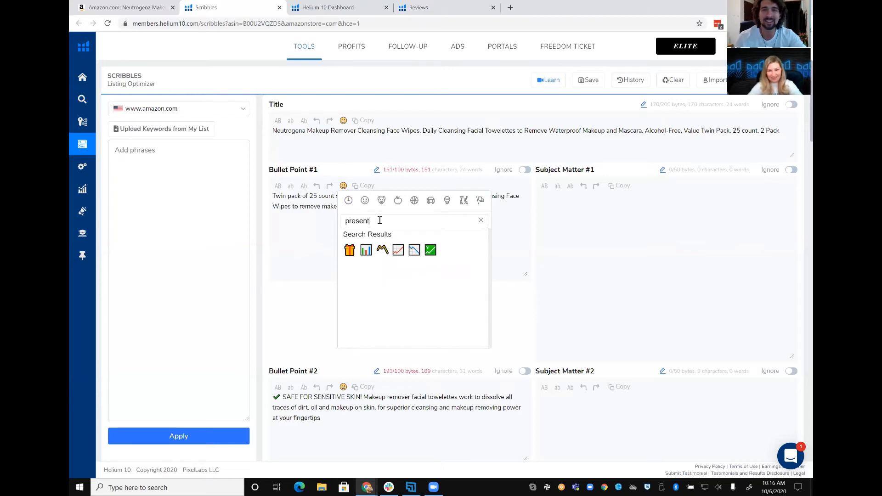
click(349, 251)
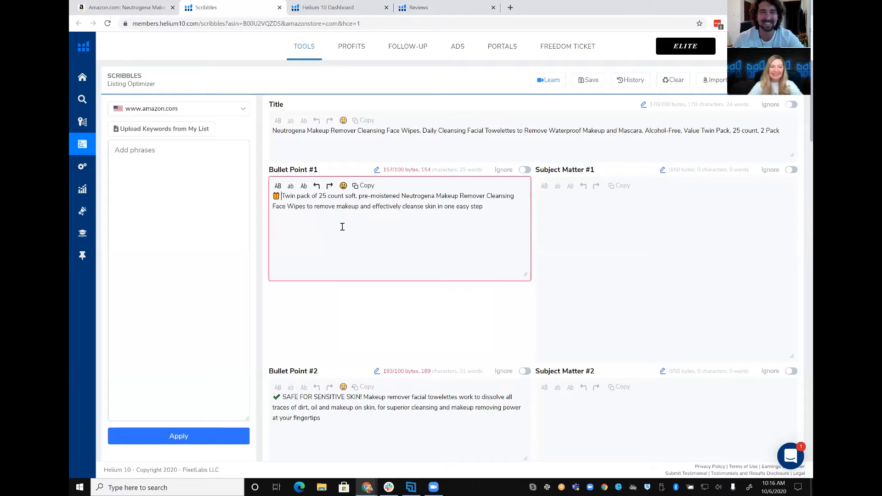
Add the phrase "GREAT GIFT FOR BEAUTY QUEENS--" after the gift emoji in Bullet Point #1.
text(GREAT)
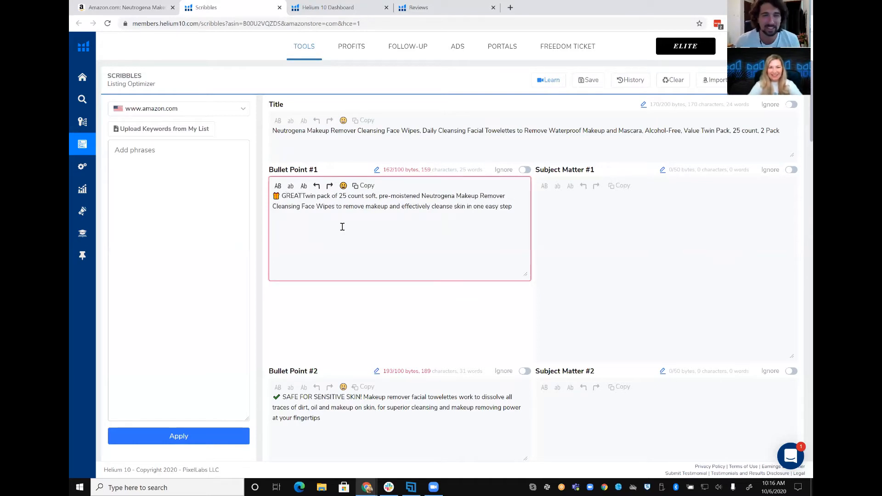
text( GIFT)
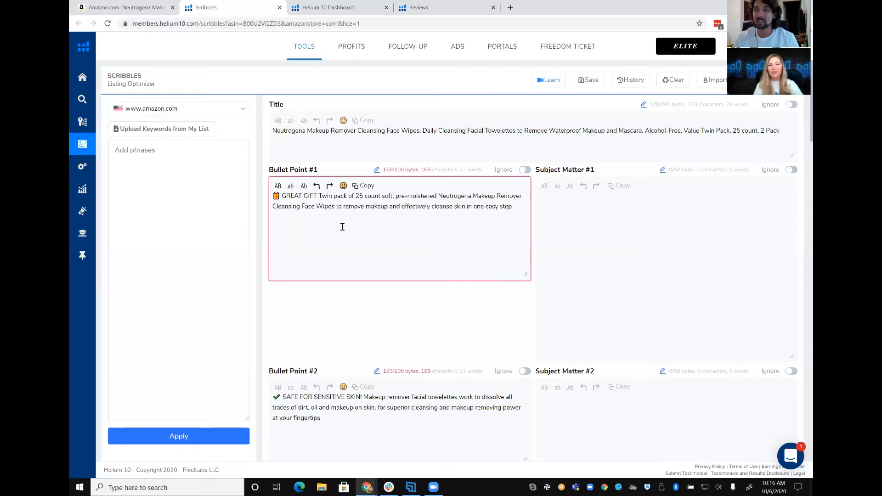
text(FOR )
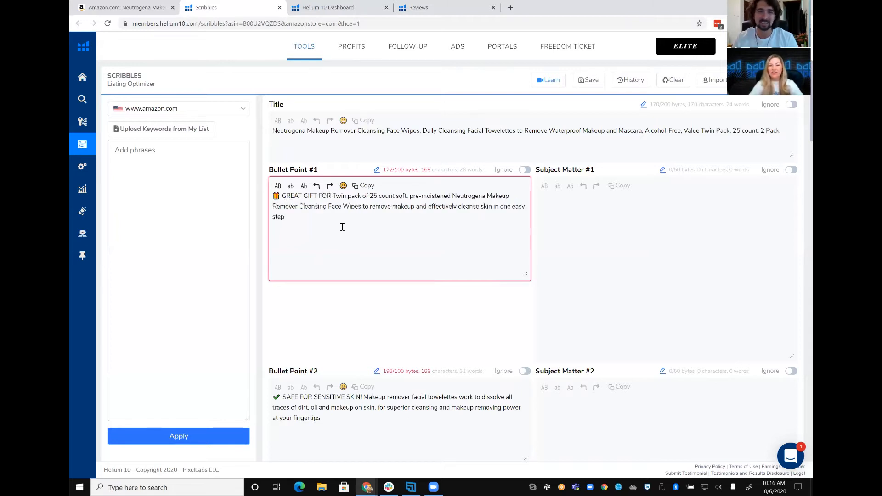
text(BEAUTY QUEE)
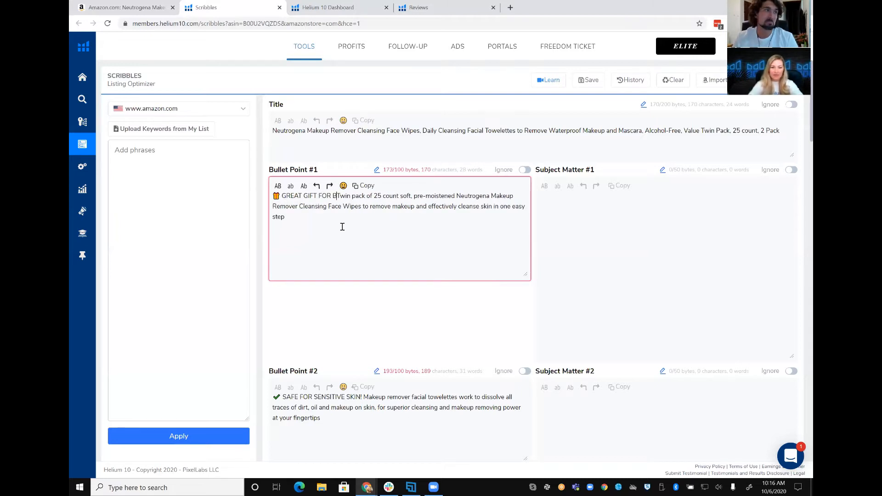
text(NS--)
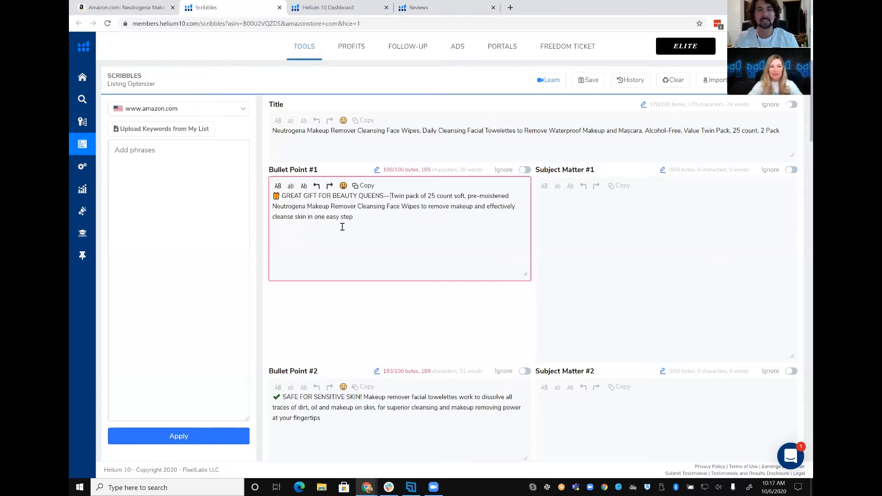
Copy the full text of Bullet Point #1 to the start of Bullet Point #4, separated from the existing text by a blank line.
scroll(342, 227, down, 3)
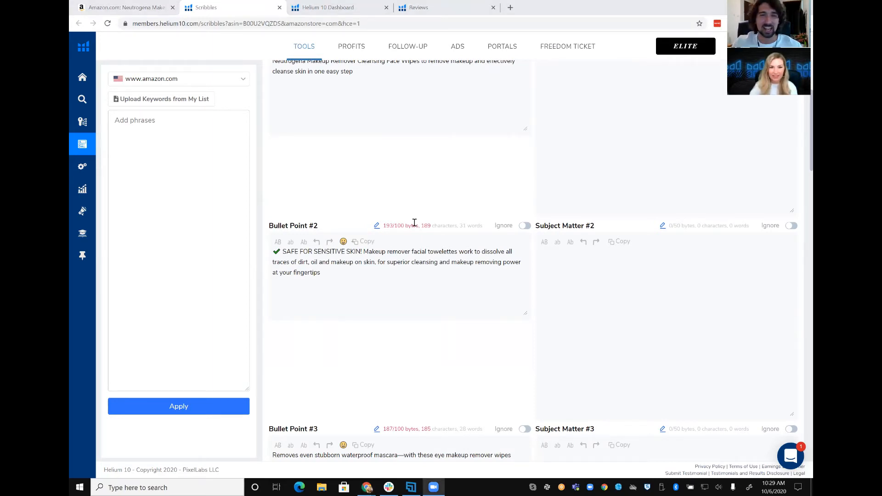
scroll(414, 222, up, 3)
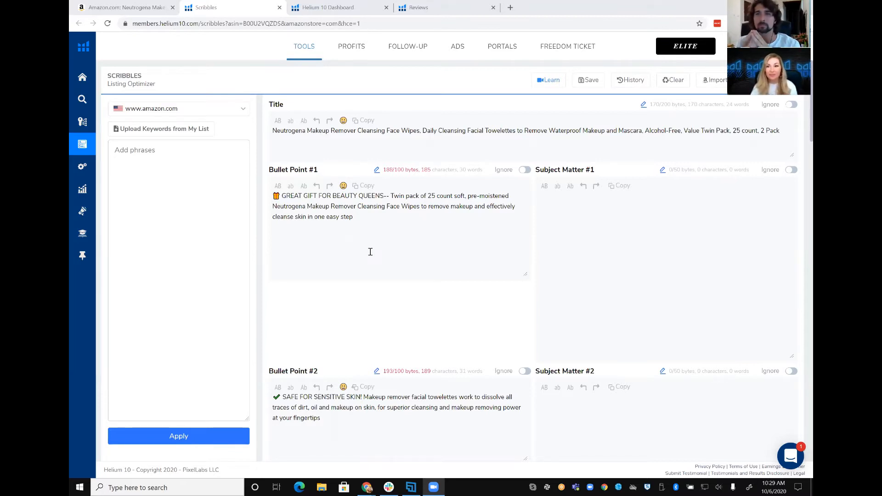
triple_click(363, 216)
click(369, 188)
scroll(368, 228, down, 5)
drag(340, 347, 246, 295)
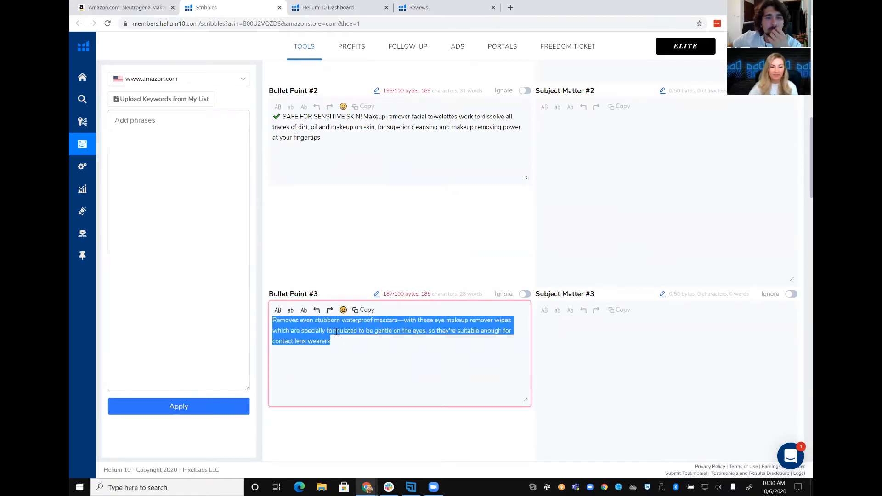
scroll(368, 362, down, 5)
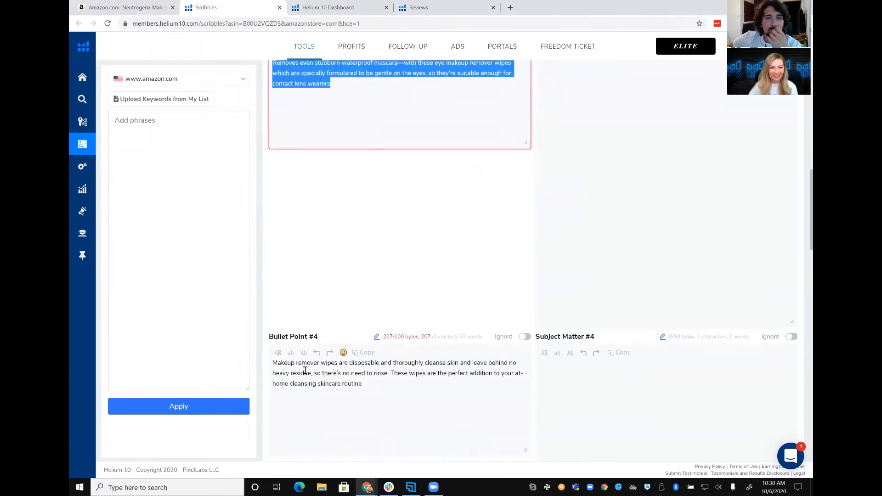
click(272, 365)
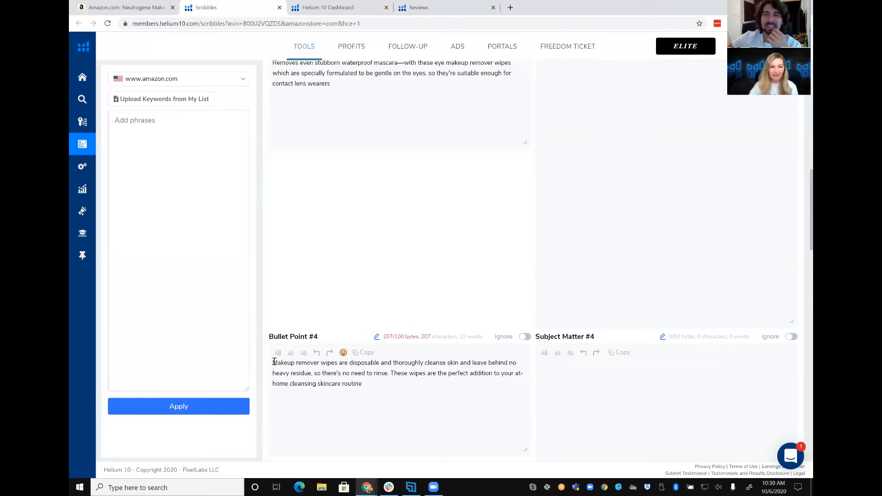
click(274, 362)
key(ctrl+v)
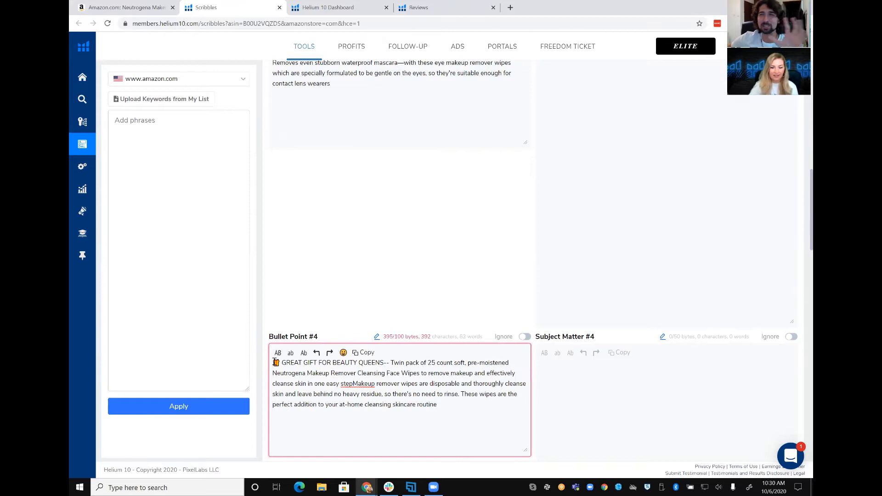
key(Return)
key(Return)
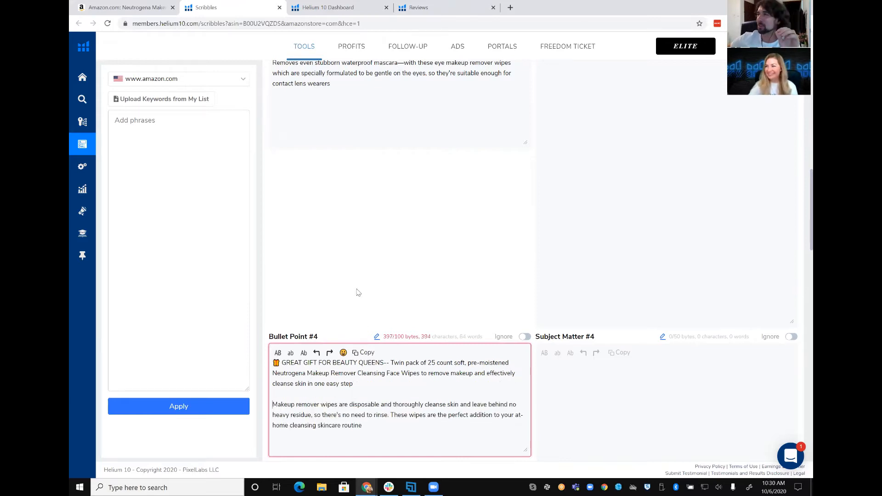
Replace the gift emoji and "GREAT GIFT FOR BEAUTY QUEENS" in Bullet Point #1 with "#1 makeup wipes" and convert the new phrase to uppercase.
scroll(358, 292, up, 4)
scroll(358, 292, up, 7)
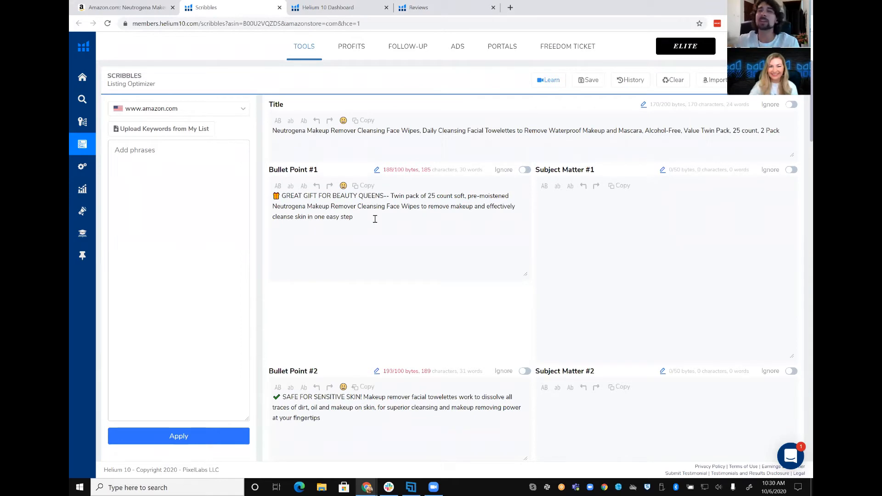
click(373, 220)
triple_click(320, 195)
click(361, 212)
drag(384, 196, 274, 196)
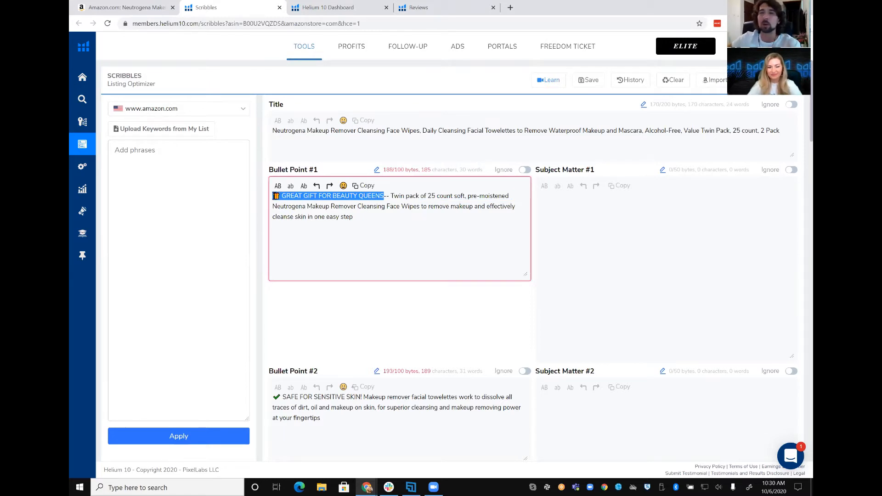
key(BackSpace)
text(1)
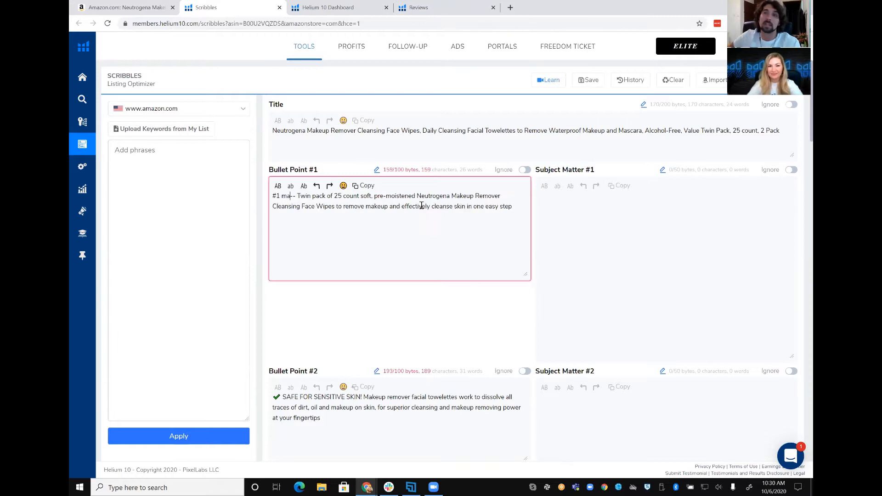
text( makeup wipes)
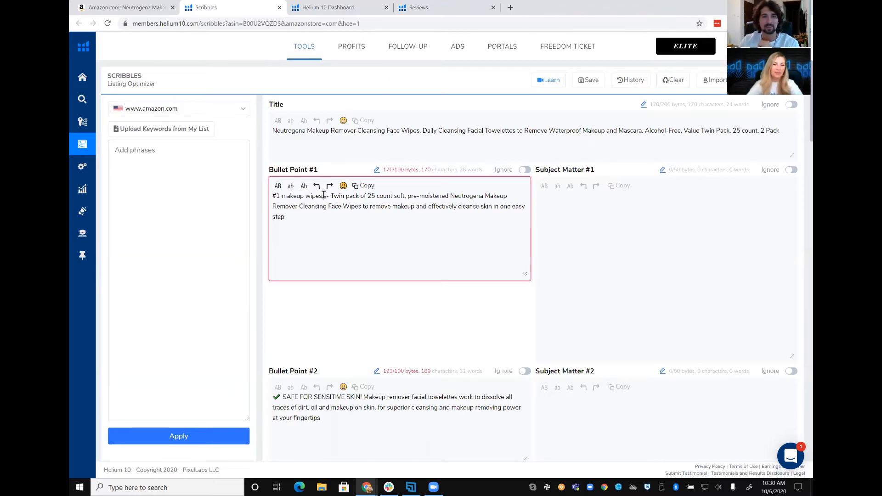
drag(323, 197, 264, 196)
click(277, 186)
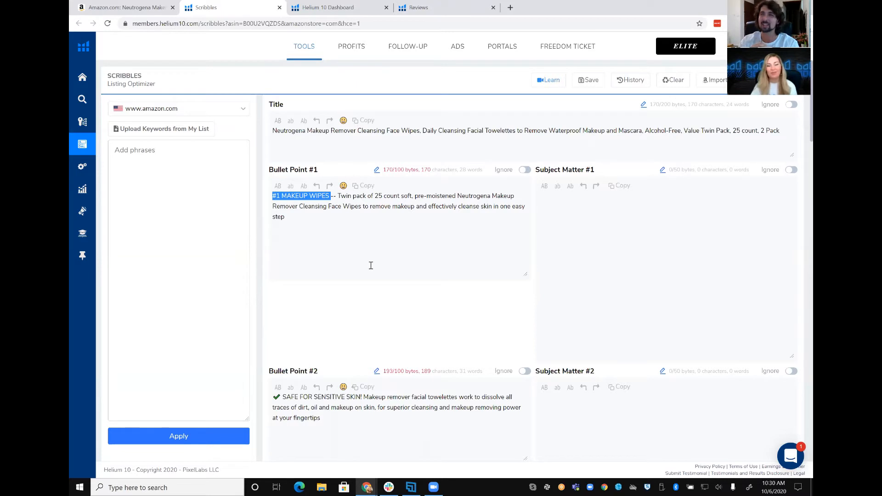
Insert "Made from safe, skin-loving ingredients that never cause breakouts." after the "#1 MAKEUP WIPES --" heading in Bullet Point #1.
click(337, 196)
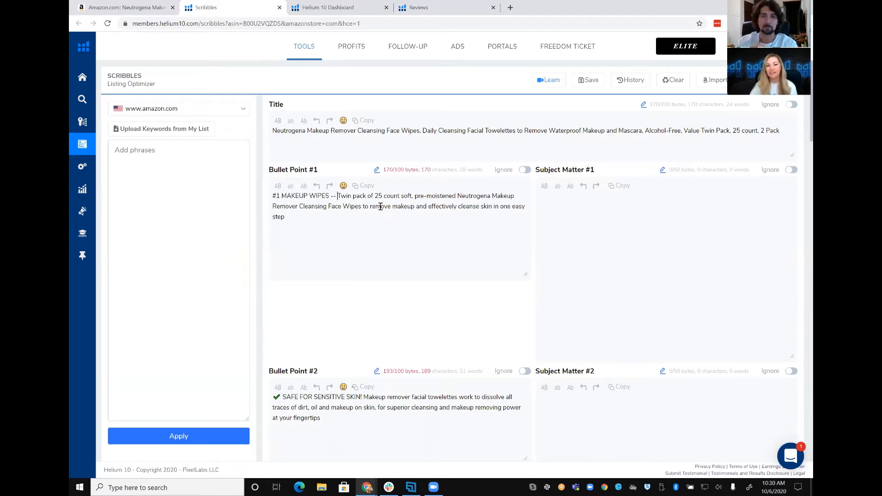
text(Made )
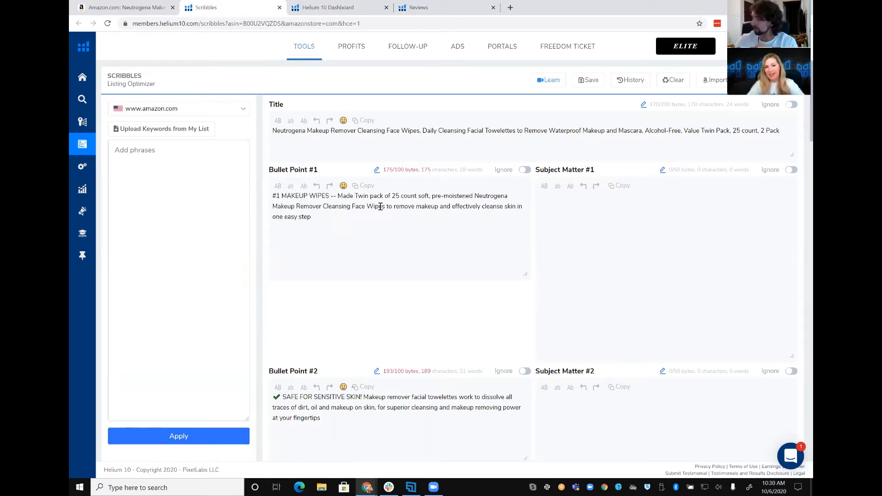
text(from )
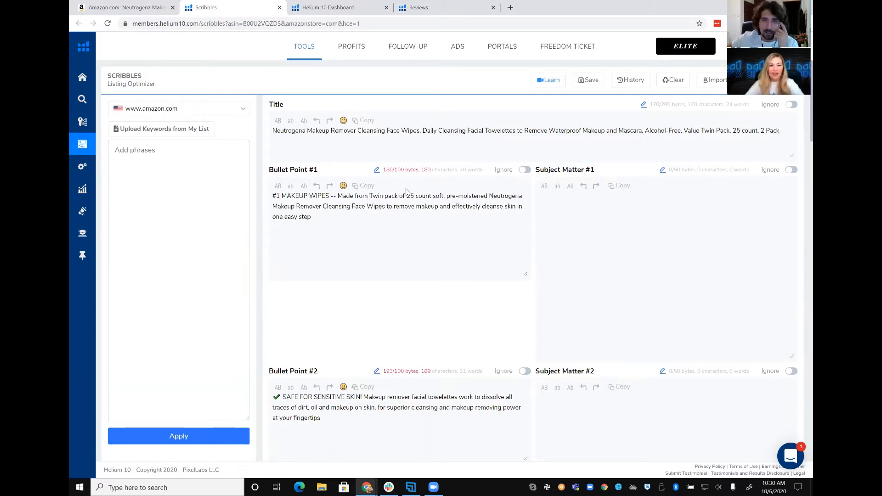
text(safe)
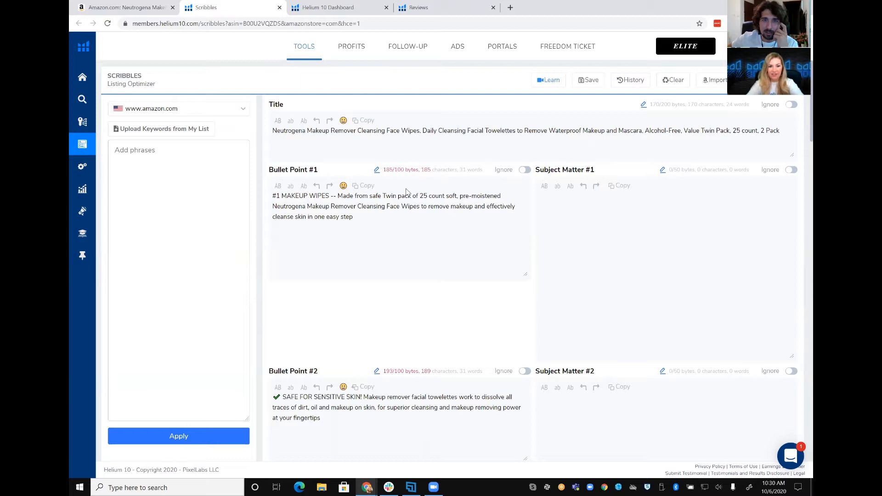
key(BackSpace)
text(, skin-lovin)
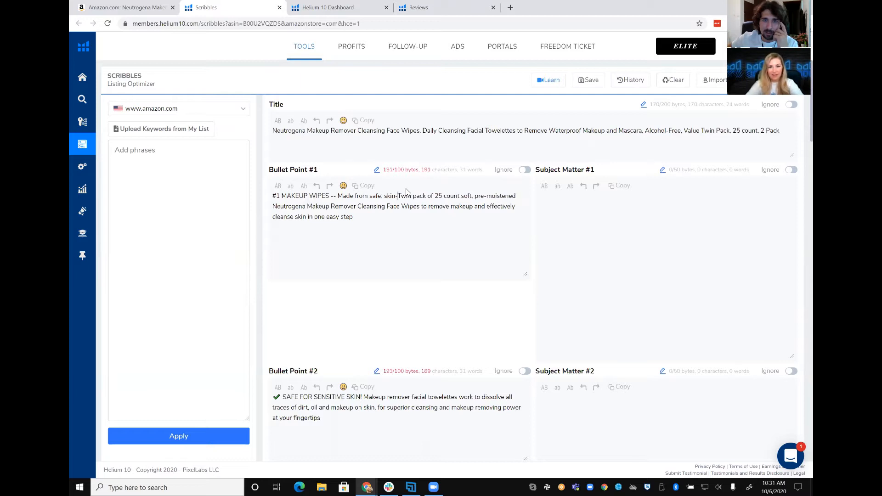
text(g ingredient)
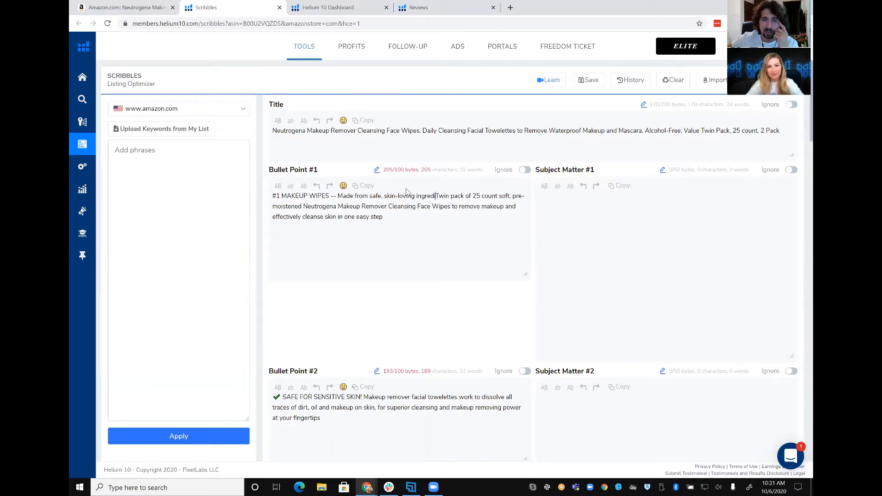
text(s that never )
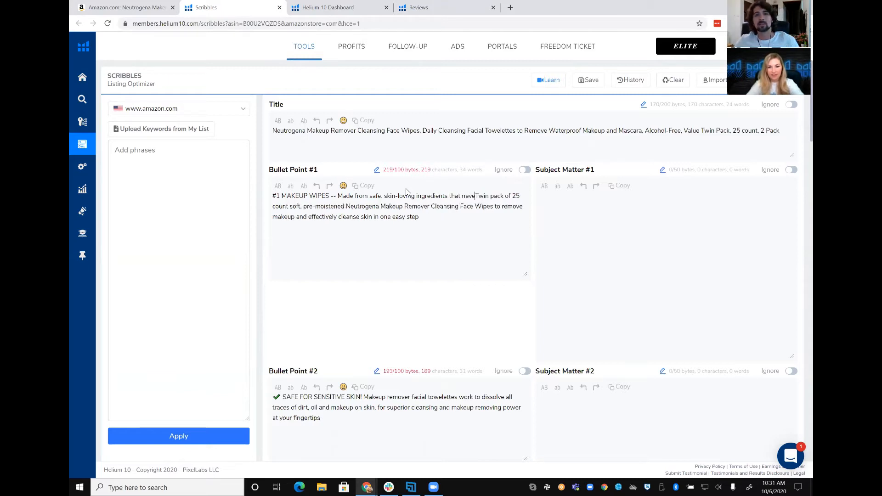
text(cause breako)
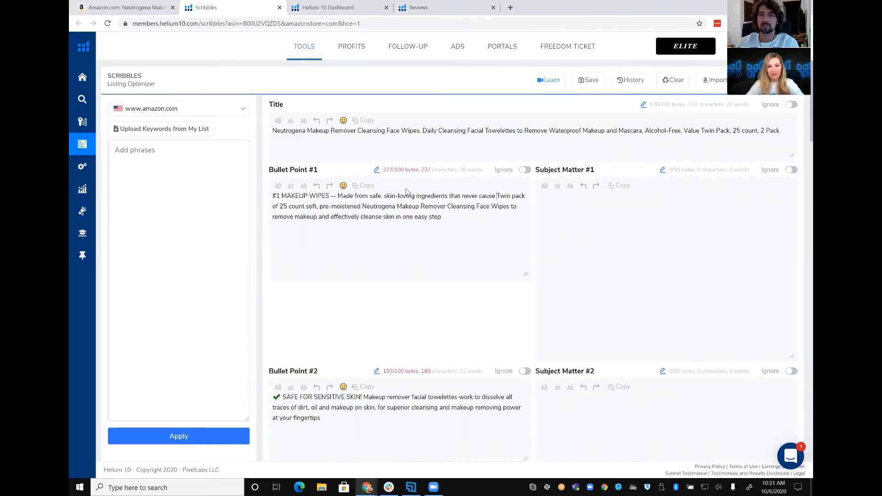
text(uts.)
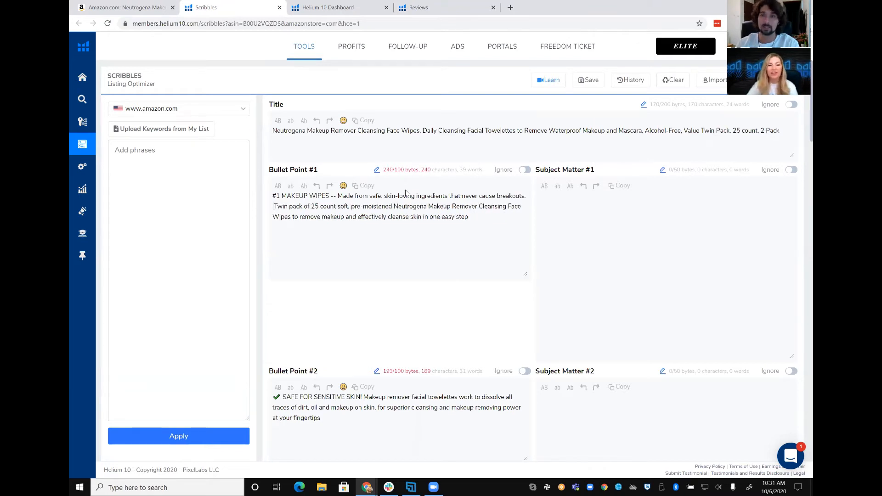
In the review analysis, collapse the "sensitive skin" reviews and read the customer reviews mentioning "eye makeup".
scroll(404, 191, down, 3)
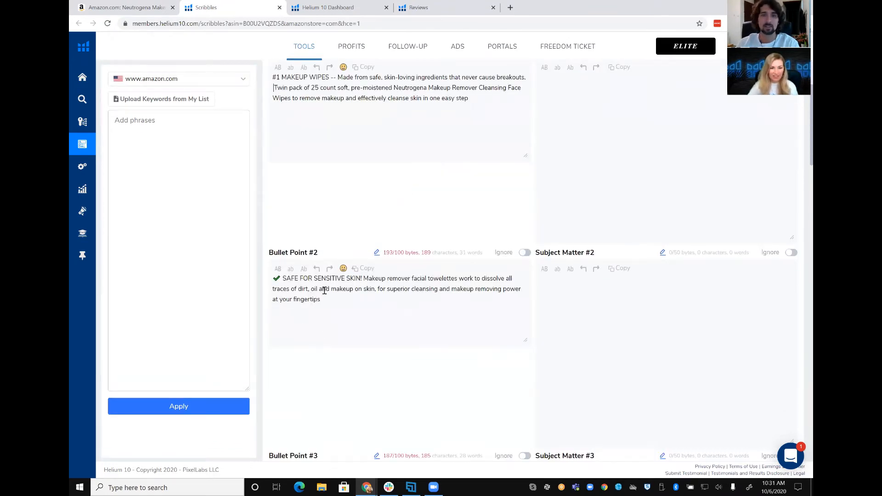
scroll(384, 287, down, 3)
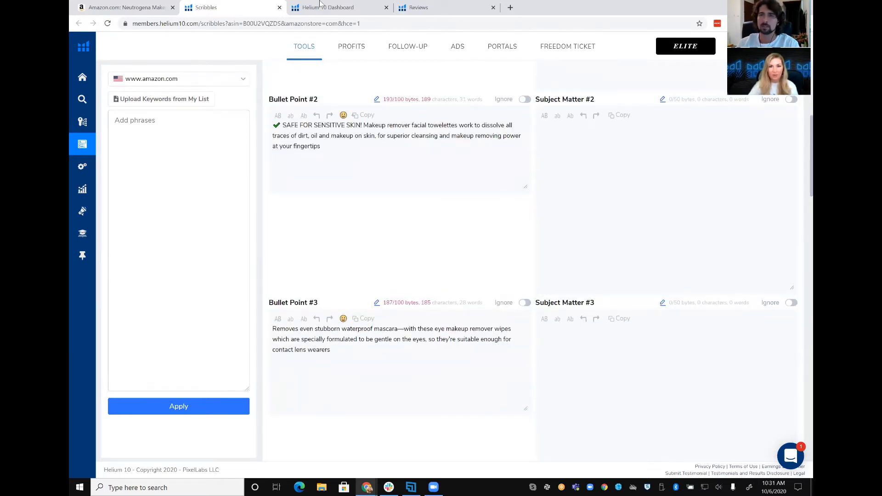
click(435, 9)
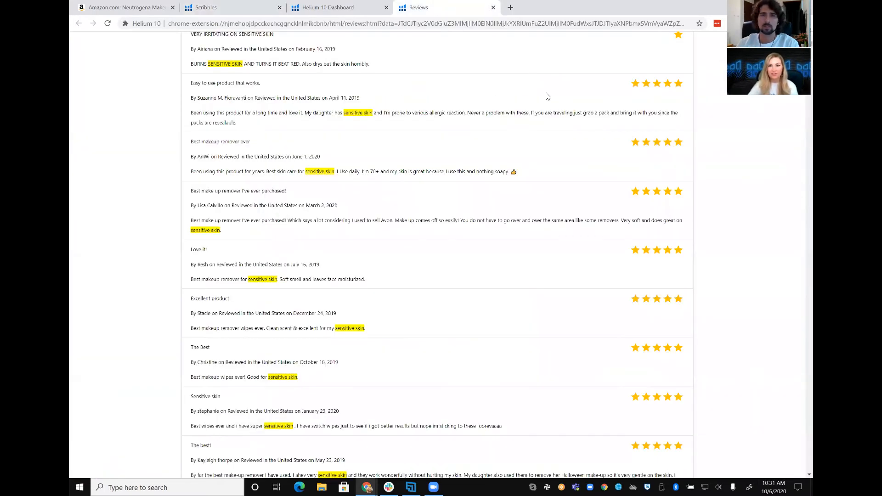
scroll(547, 97, up, 6)
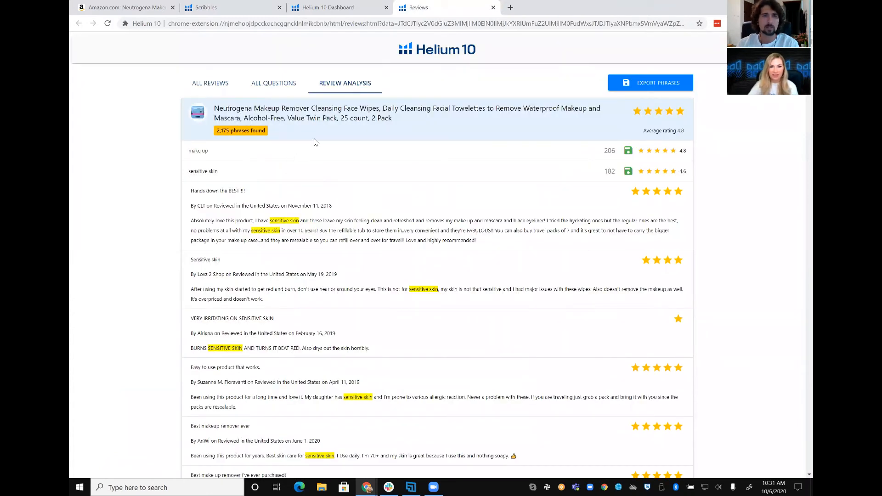
click(215, 178)
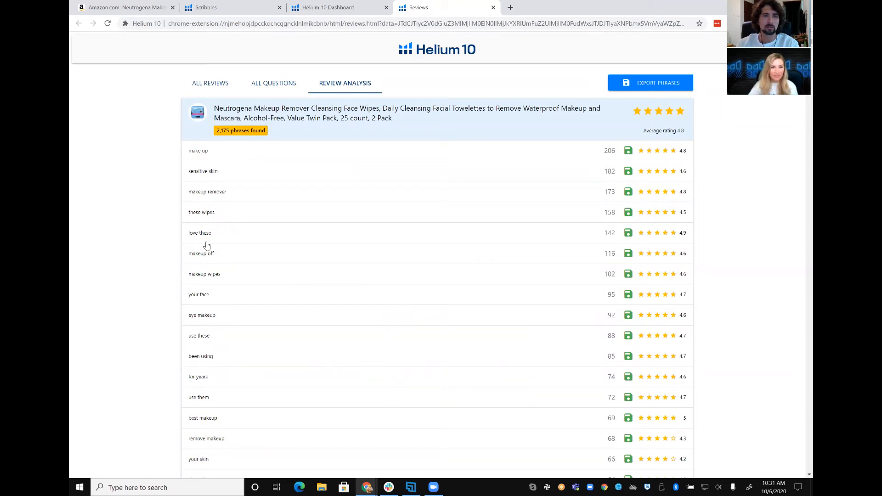
click(205, 317)
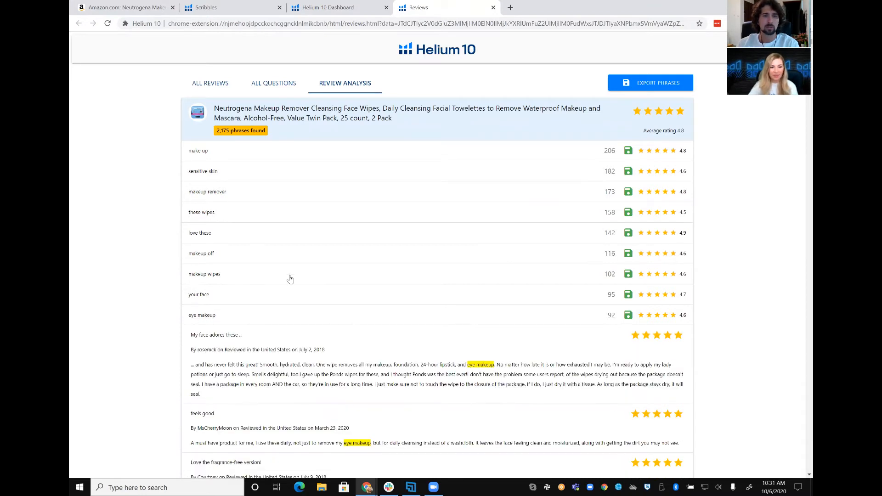
scroll(290, 279, down, 2)
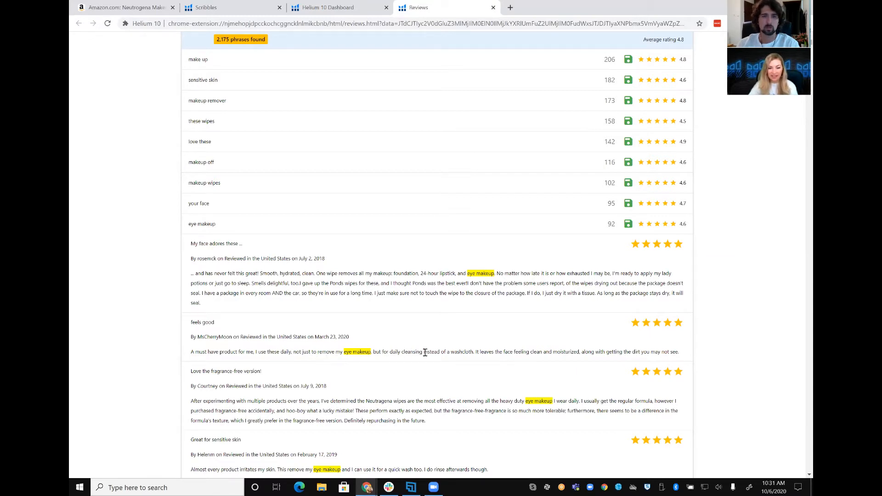
scroll(427, 352, down, 1)
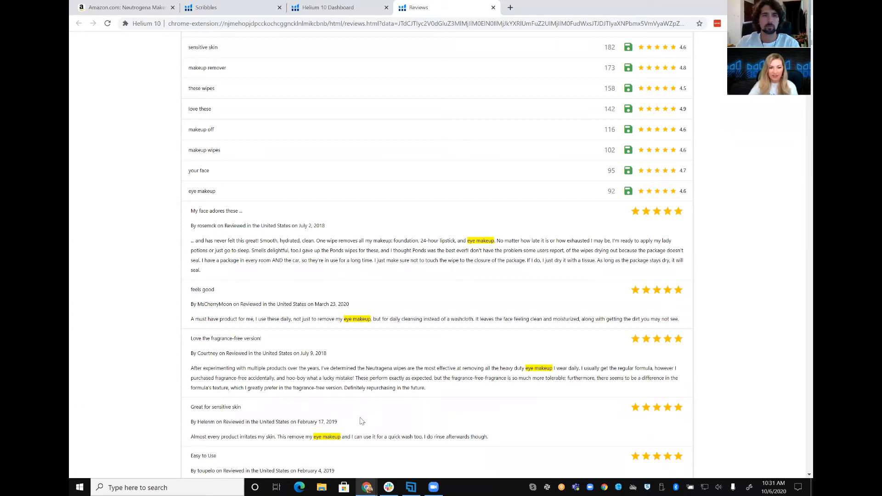
scroll(361, 421, down, 1)
scroll(360, 421, down, 1)
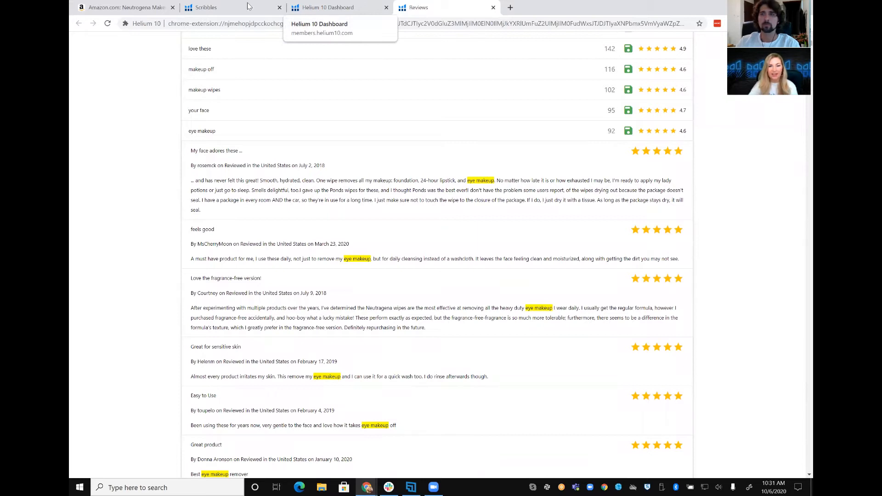
Return to Scribbles and add the uppercase word "REMOVES" at the start of Bullet Point #3.
click(124, 7)
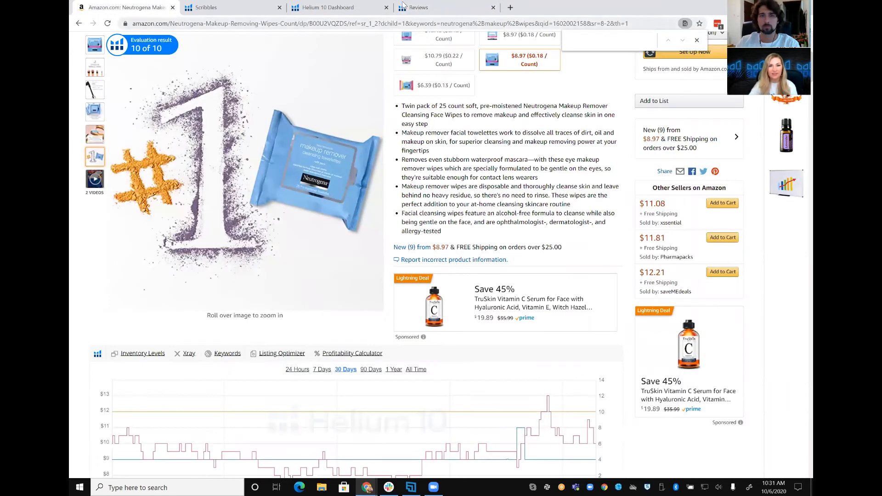
click(253, 10)
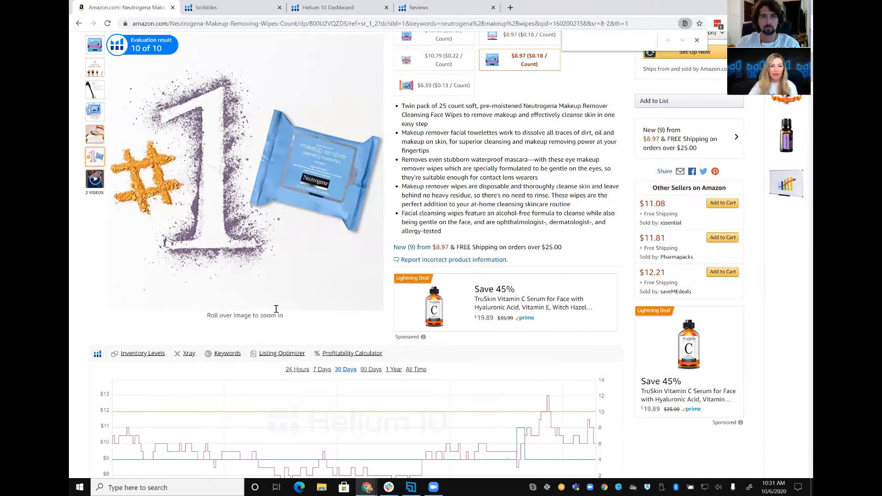
click(274, 328)
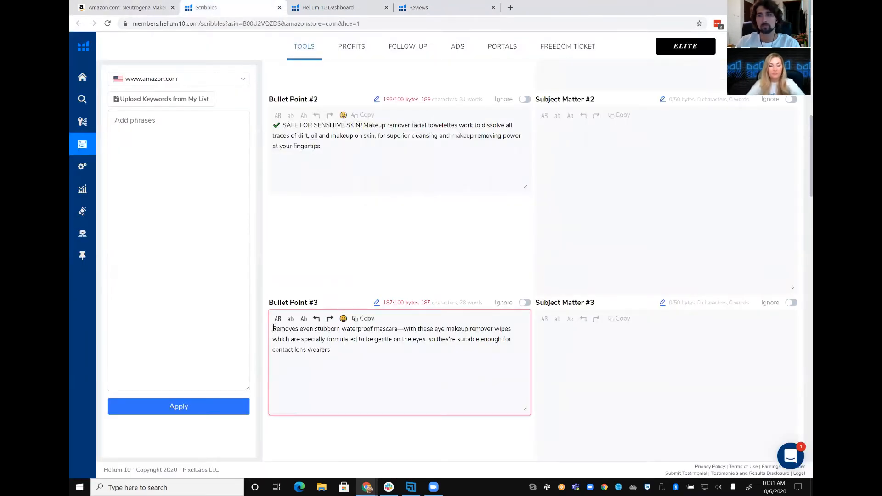
text(REMOVES ST)
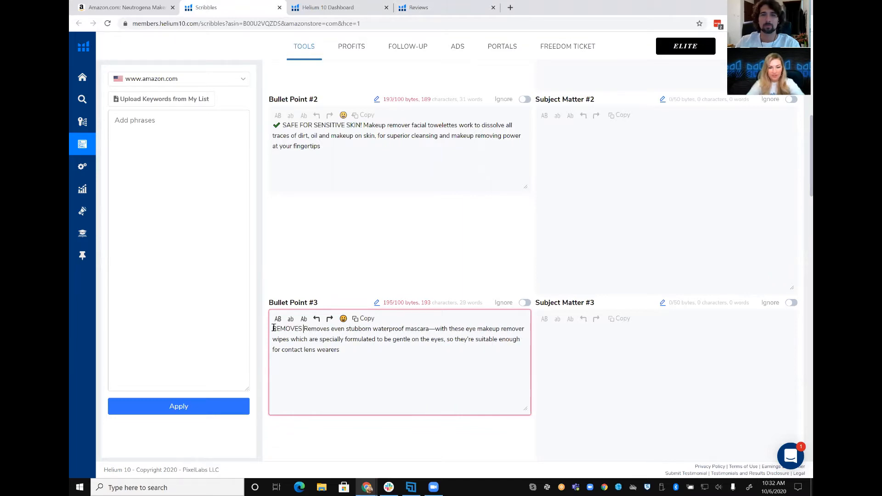
text(UB)
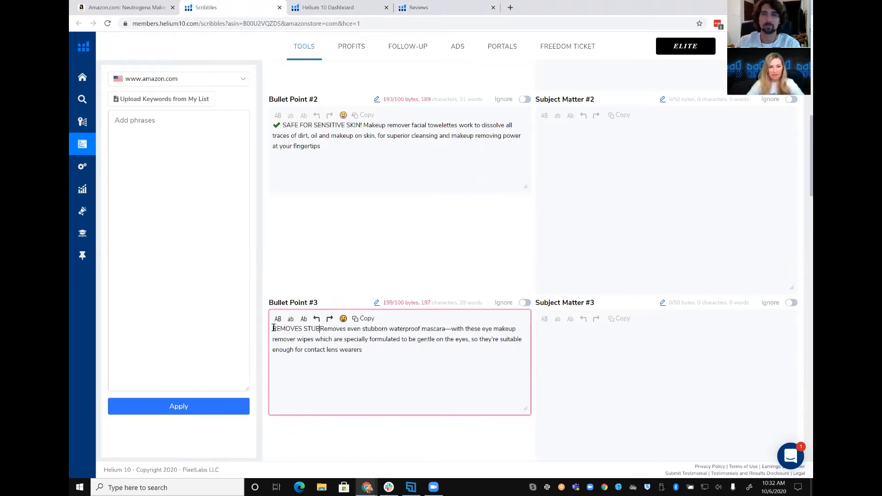
text(BORN)
key(BackSpace)
key(BackSpace)
key(BackSpace)
key(BackSpace)
key(BackSpace)
key(BackSpace)
key(BackSpace)
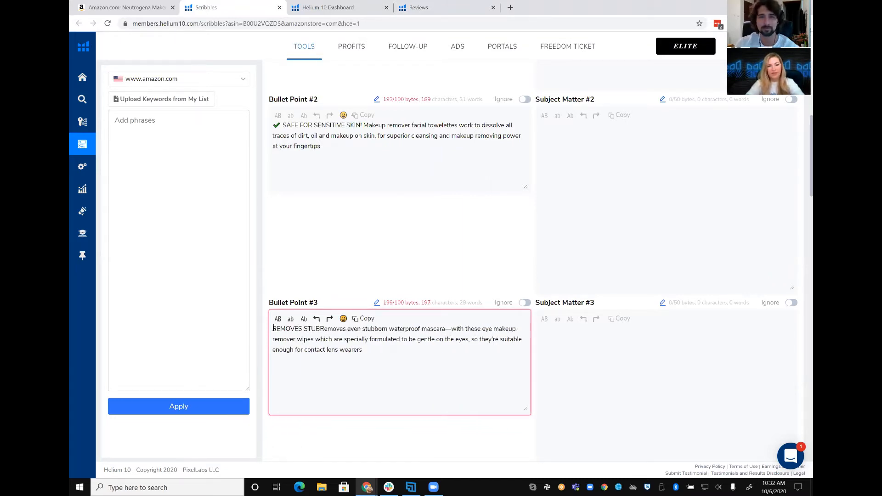
key(BackSpace)
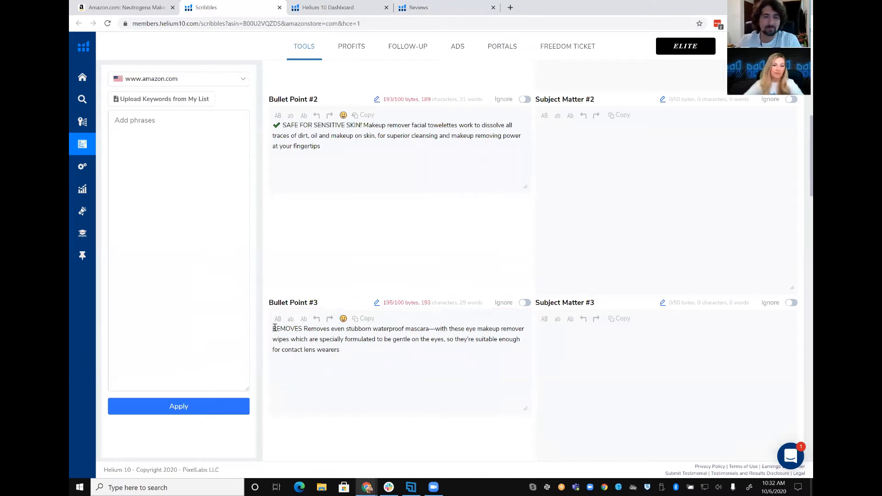
Extend the uppercase opening of Bullet Point #3 to read "EVEN REMOVES WATERPROOF MAKEUP--".
click(273, 328)
text(EVEN)
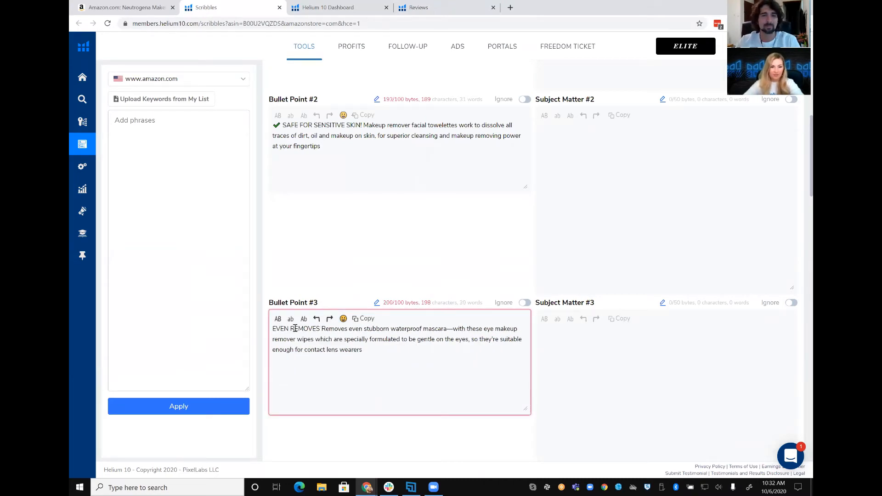
click(320, 329)
text(WATERPR)
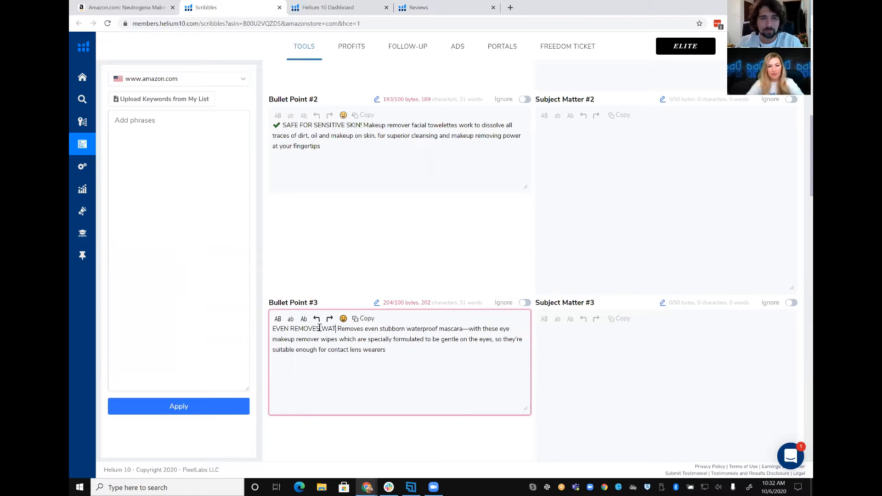
text(OOF MAKEUP)
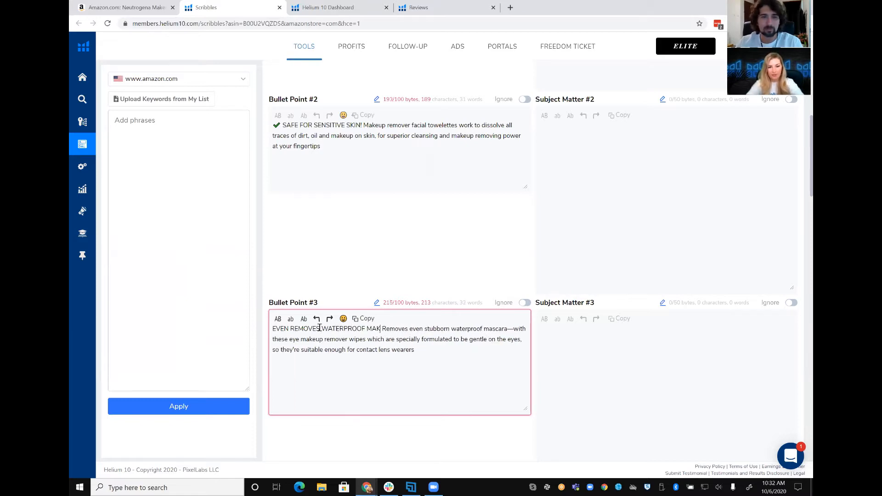
text(---)
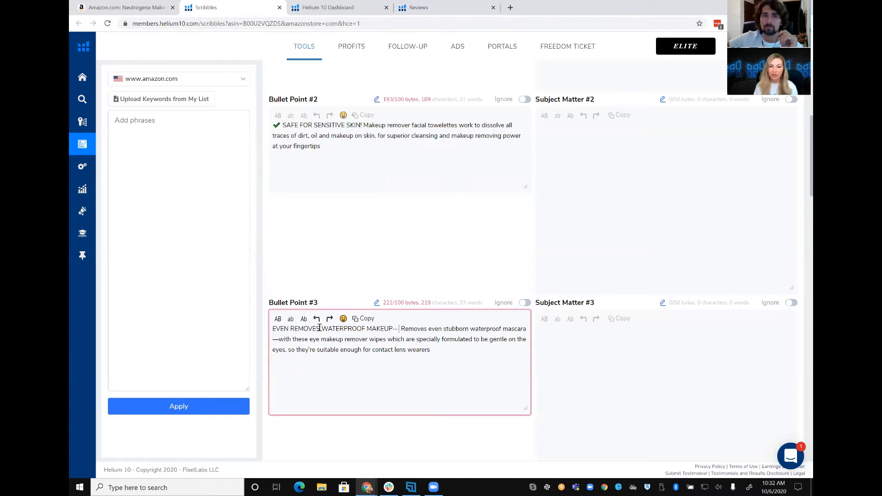
Switch to the Amazon product page and look up the listing's keywords in Cerebro.
scroll(303, 305, up, 2)
scroll(304, 294, up, 3)
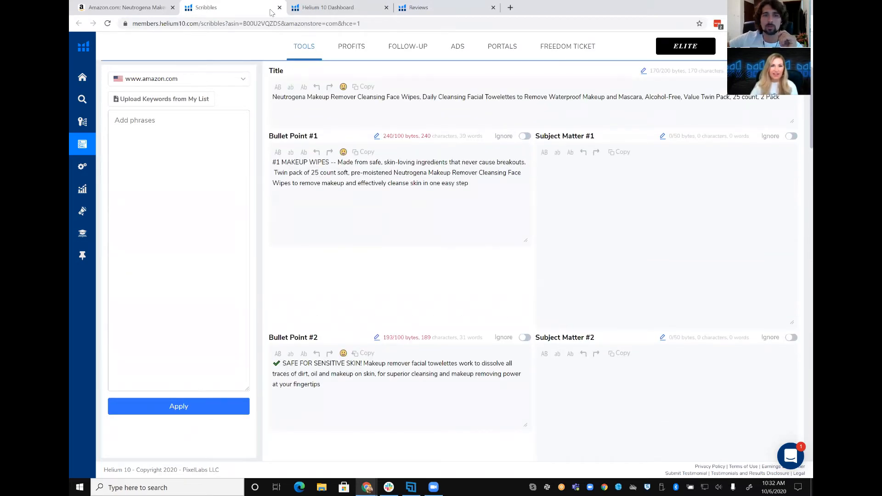
click(123, 8)
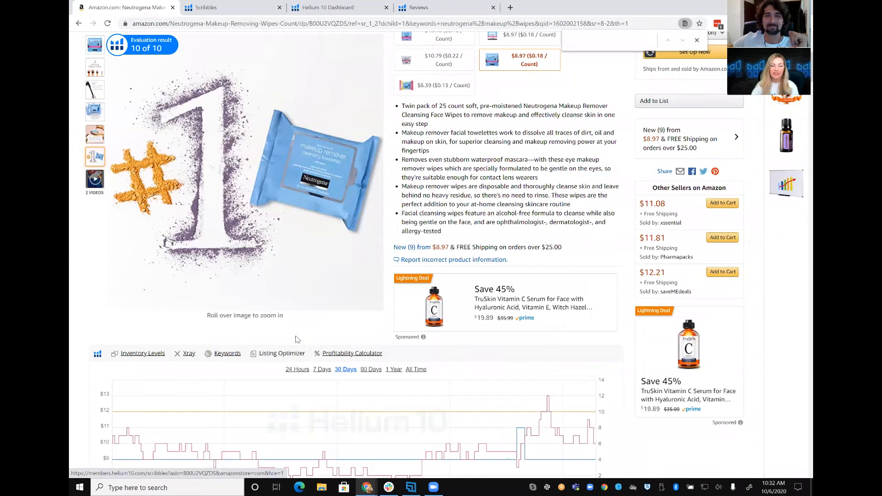
scroll(225, 353, down, 1)
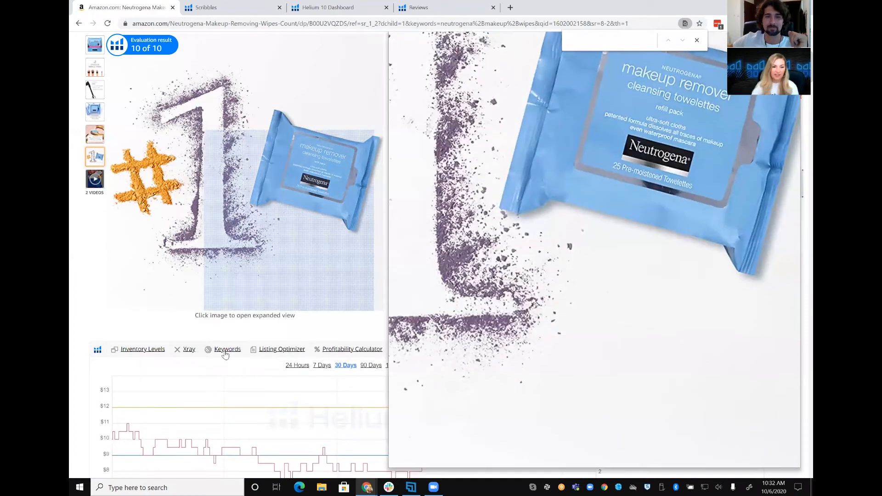
click(224, 350)
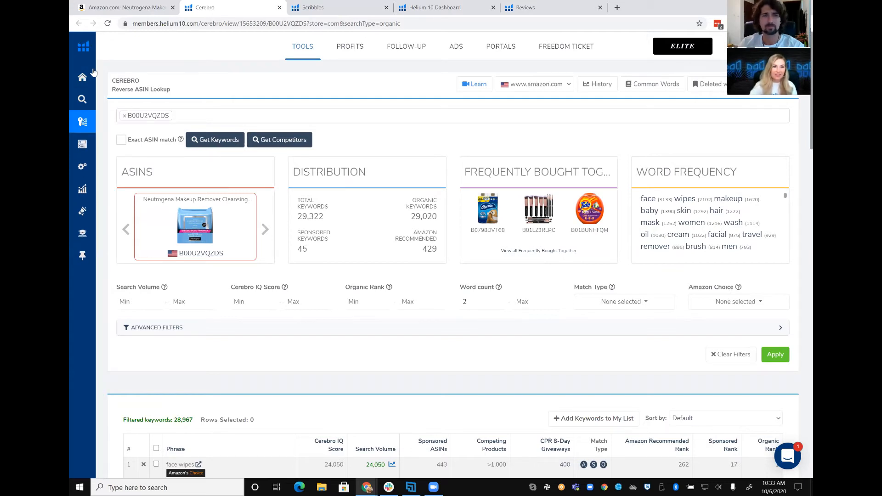
Switch to the Amazon product page and examine the listing's "#1 Choice Of Makeup Artists" image.
click(126, 7)
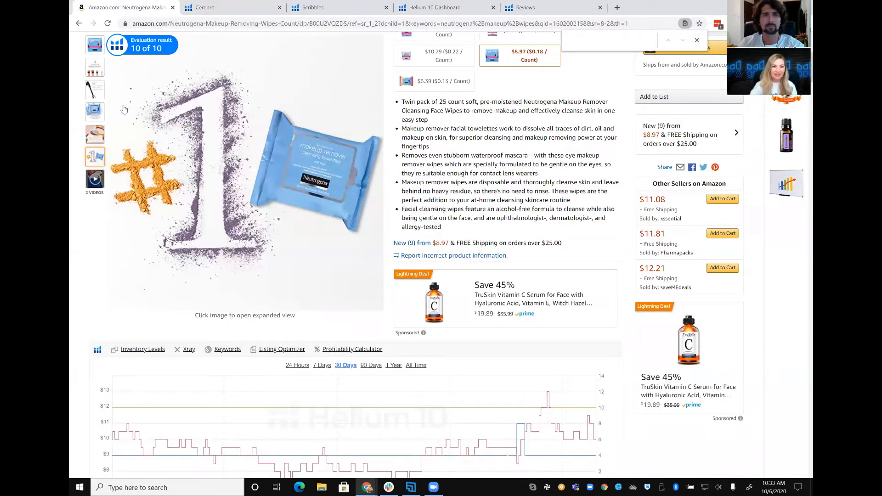
mouse_move(257, 264)
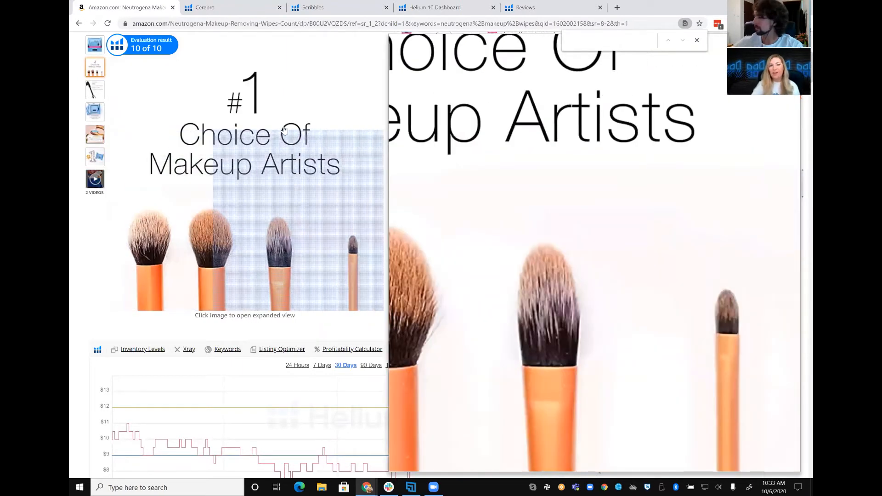
Return to Cerebro and filter the listing's keywords to organic ranks 1 through 18.
click(239, 5)
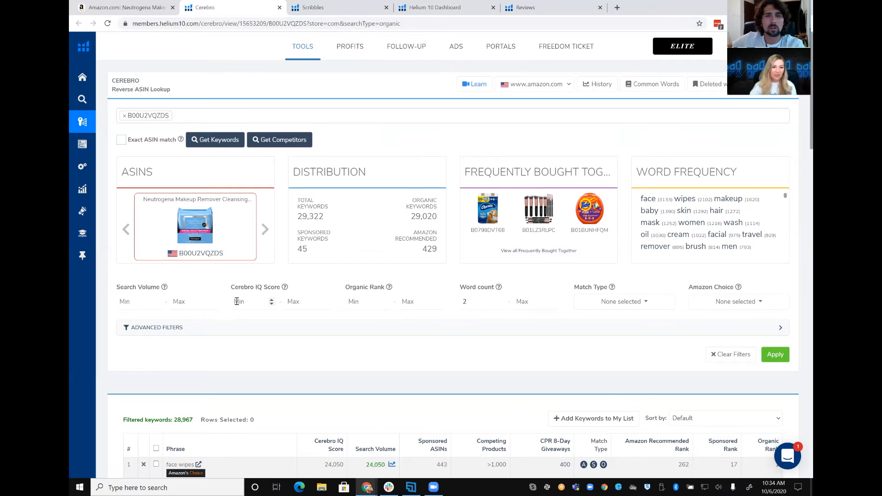
click(346, 303)
text(1)
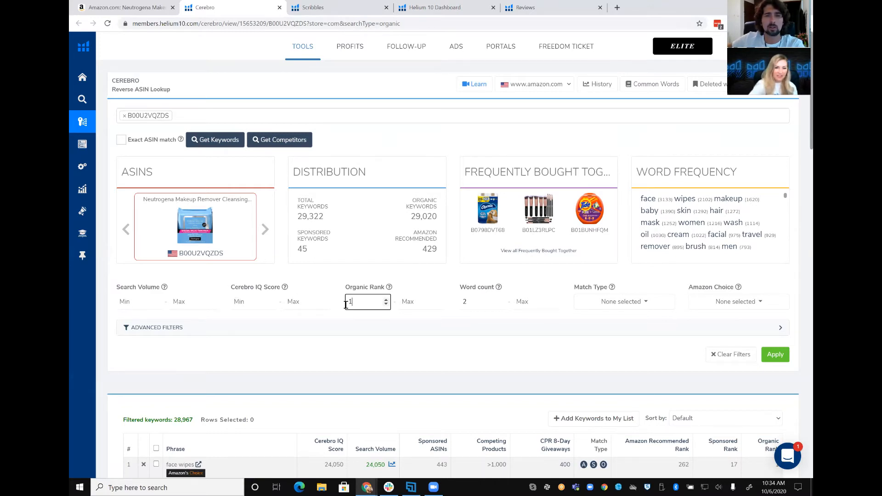
click(411, 303)
text(1)
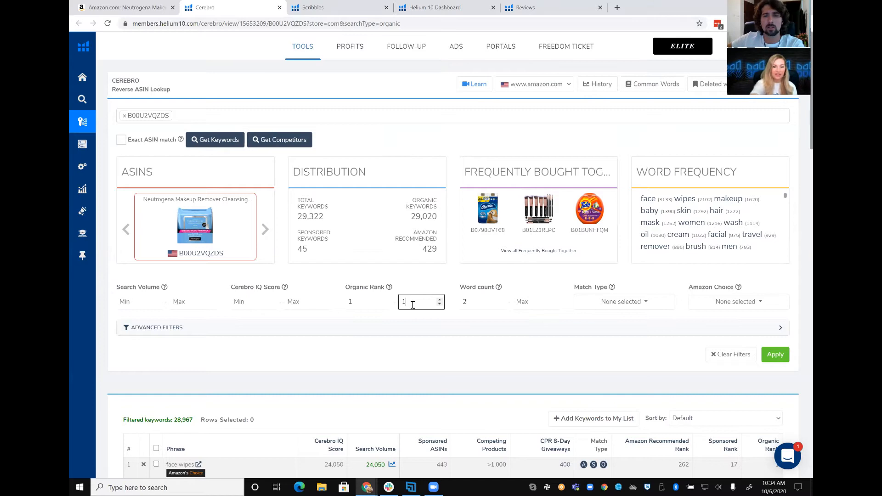
text(8)
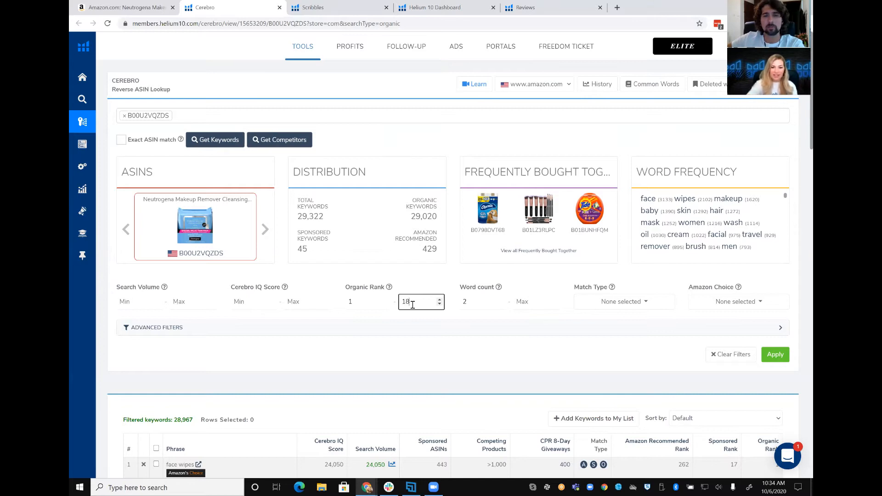
click(775, 356)
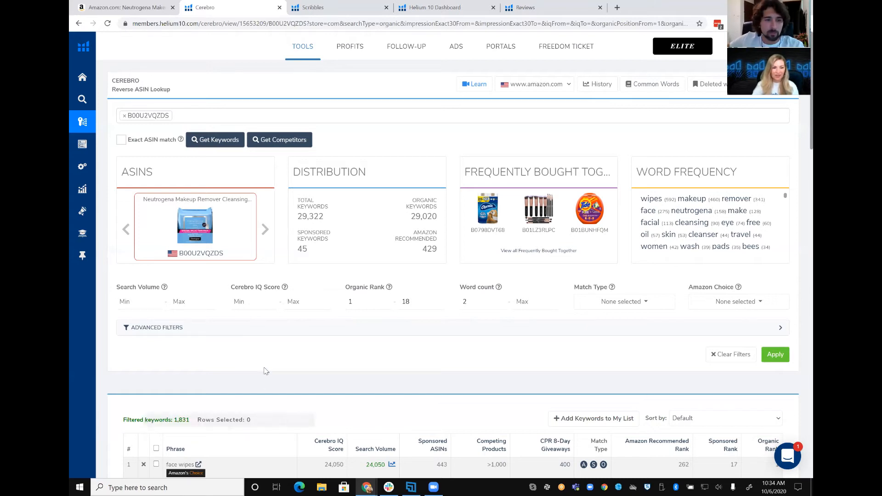
scroll(264, 368, down, 1)
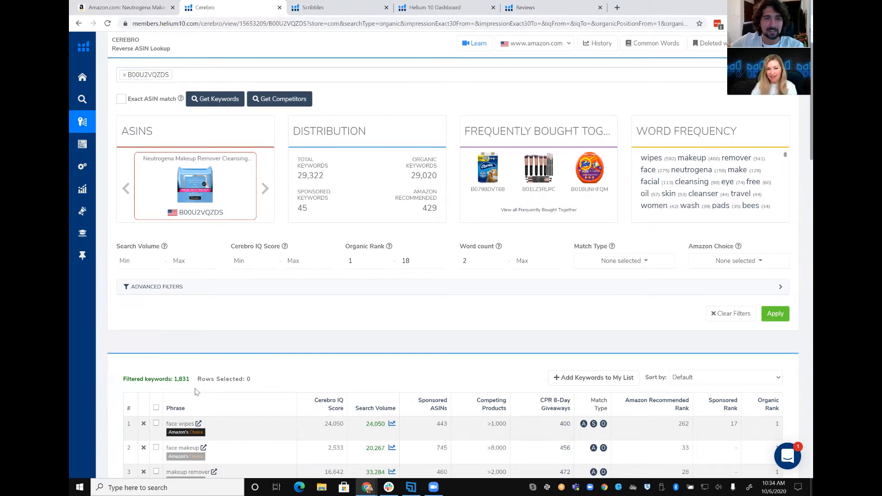
click(600, 378)
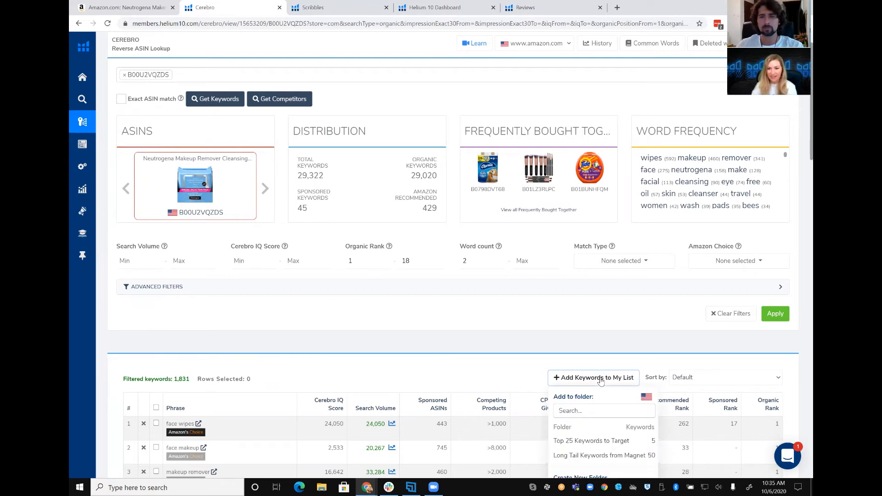
scroll(590, 413, down, 1)
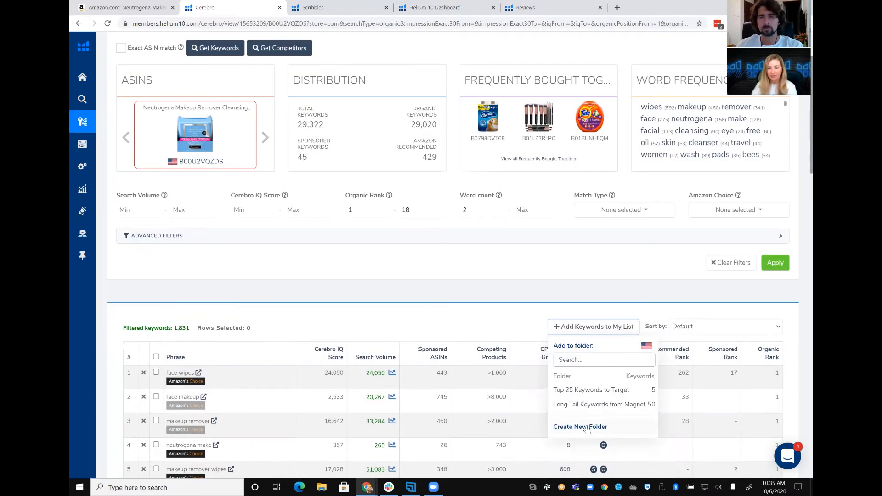
click(586, 427)
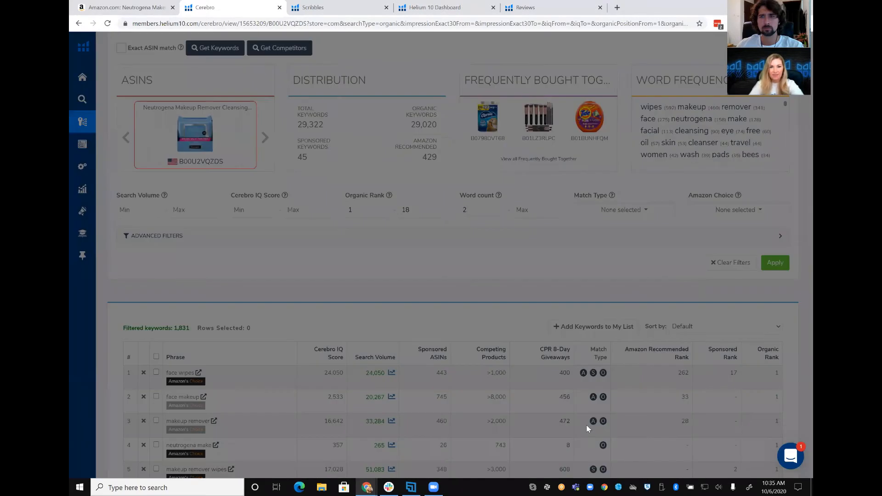
click(467, 109)
text(Mak)
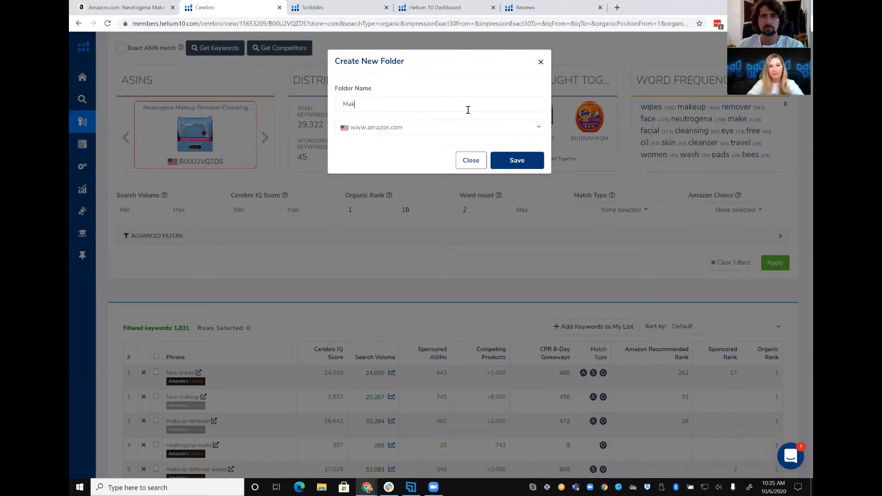
text(eup Wipes L)
text(Full Keyw)
text(ord List)
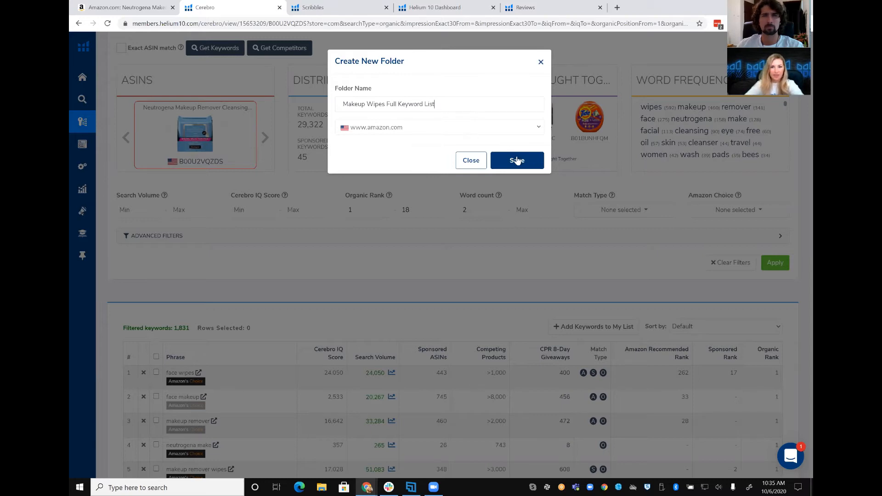
click(516, 159)
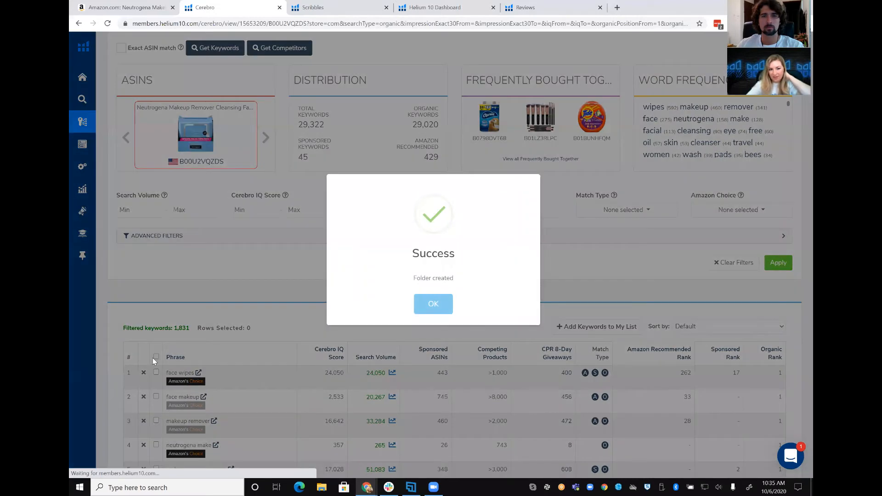
Select all keywords on the results page and add them to the "Makeup Wipes Full Keyword List" folder.
click(156, 357)
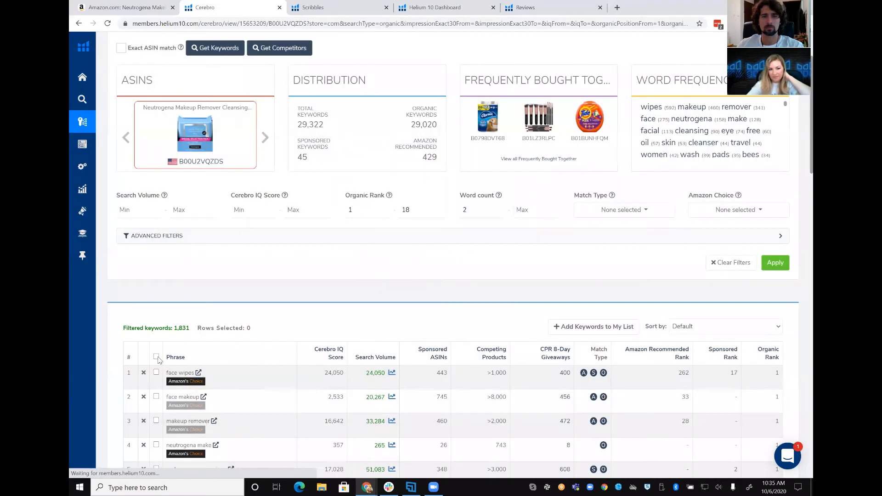
click(584, 328)
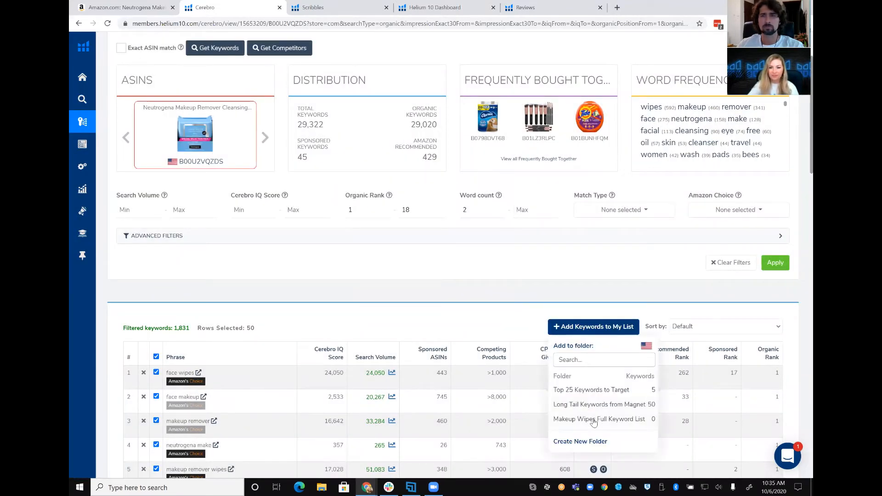
click(593, 419)
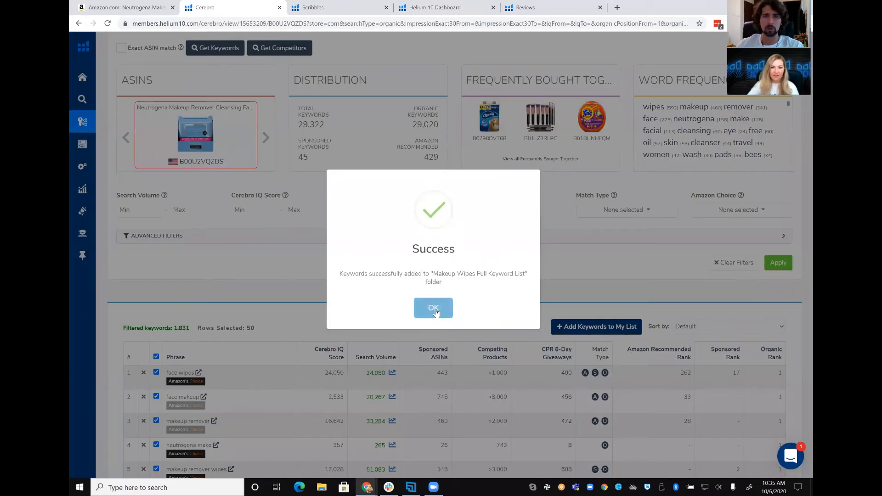
click(435, 311)
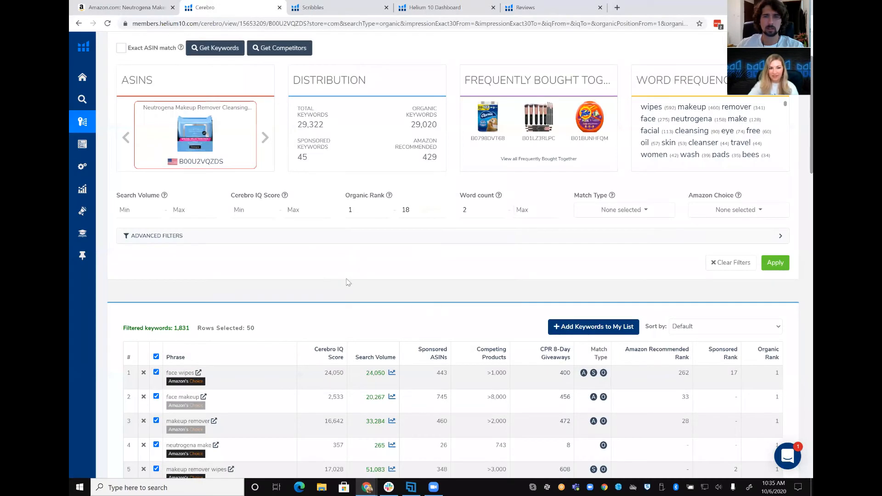
Open the "Makeup Wipes Full Keyword List" folder in My List and export all its keywords to Frankenstein.
mouse_move(111, 327)
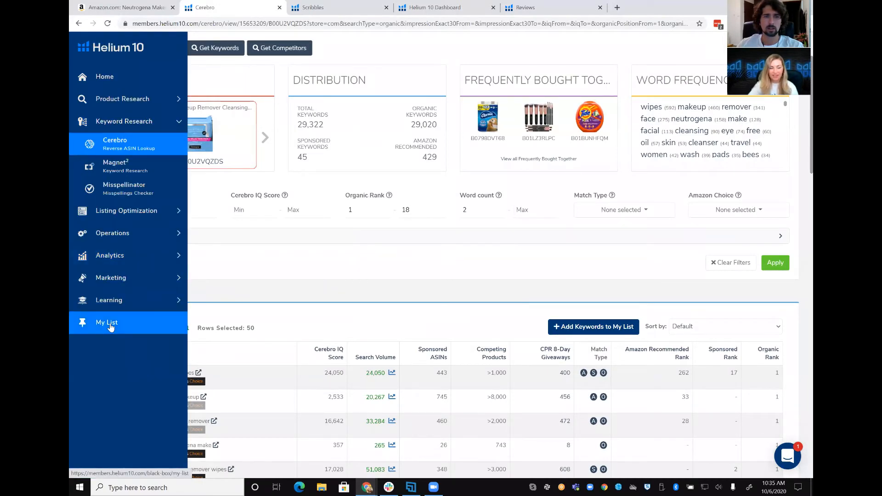
click(105, 326)
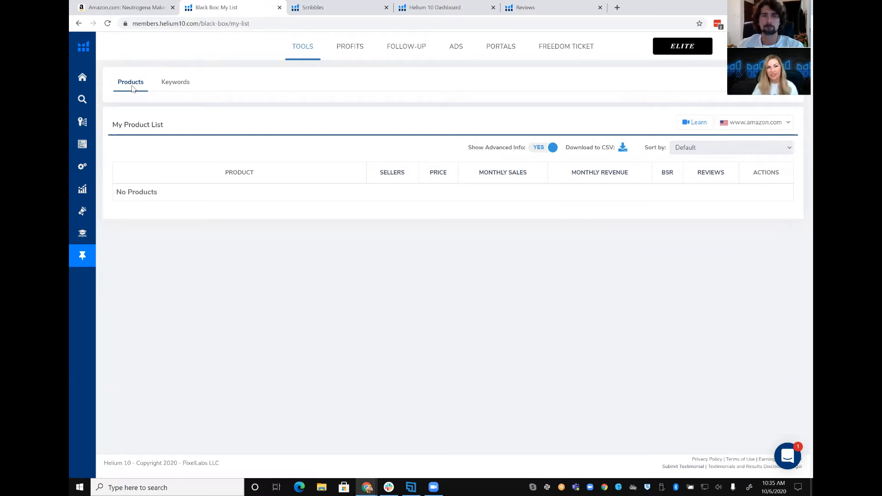
click(171, 87)
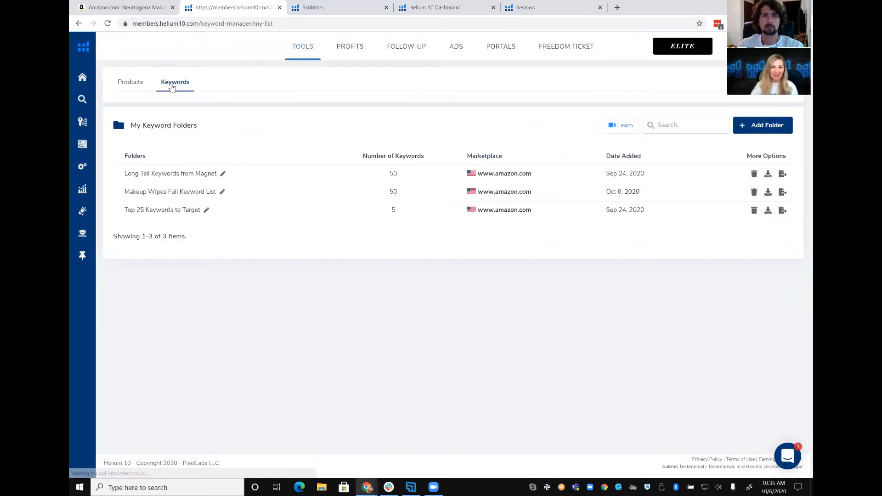
click(163, 195)
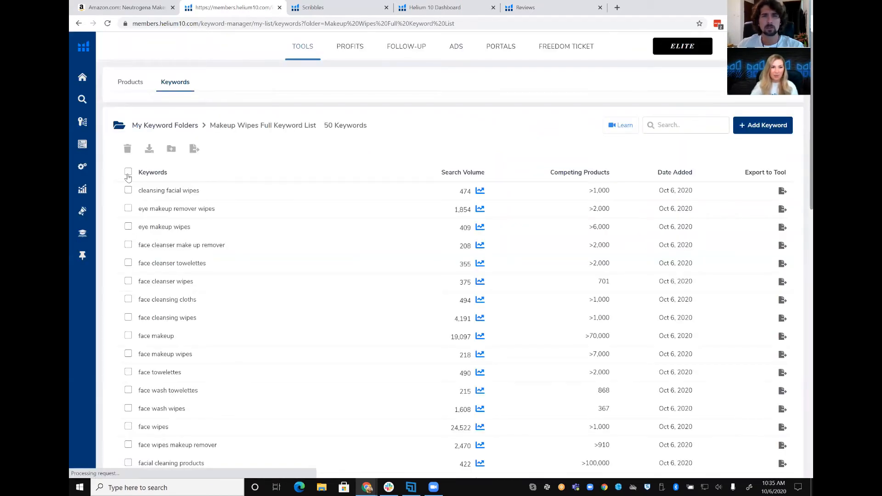
click(128, 173)
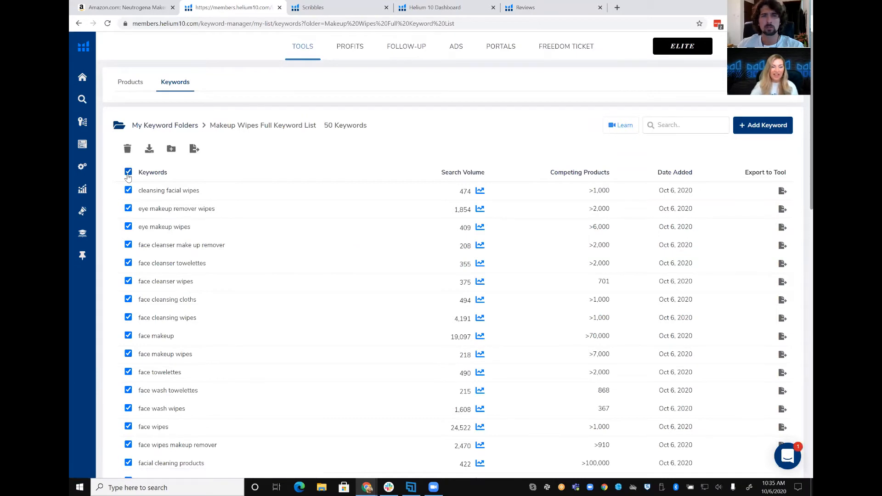
click(192, 150)
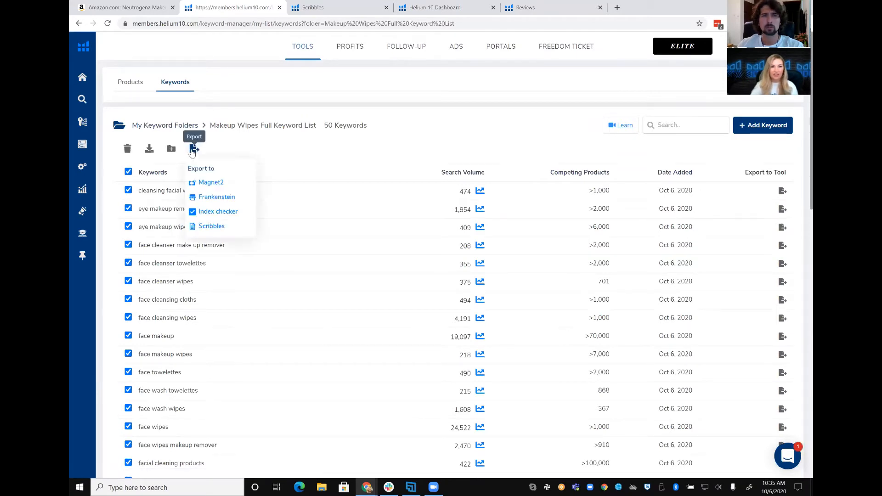
click(216, 199)
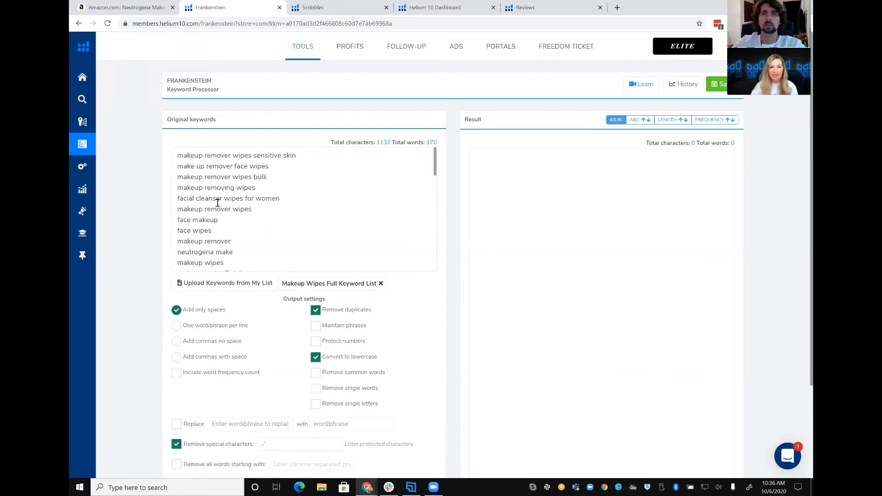
Process the keywords into one word or phrase per line, review the resulting words and send them to Scribbles.
click(176, 327)
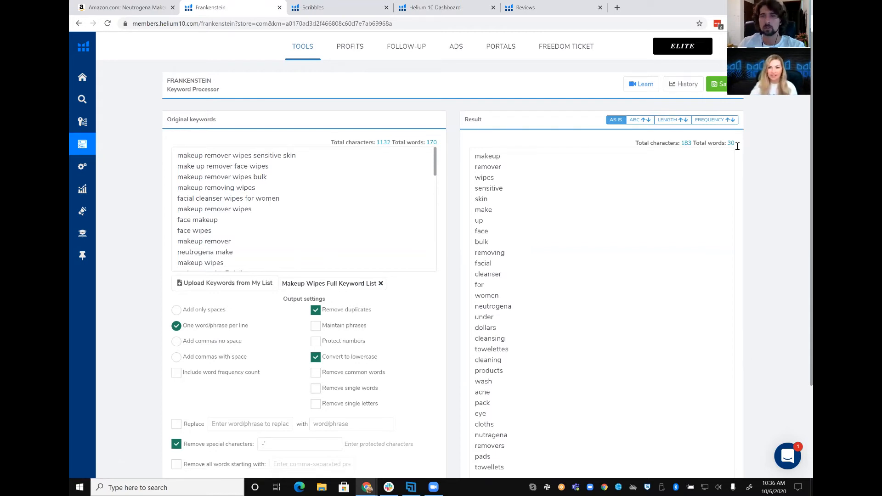
scroll(703, 143, down, 1)
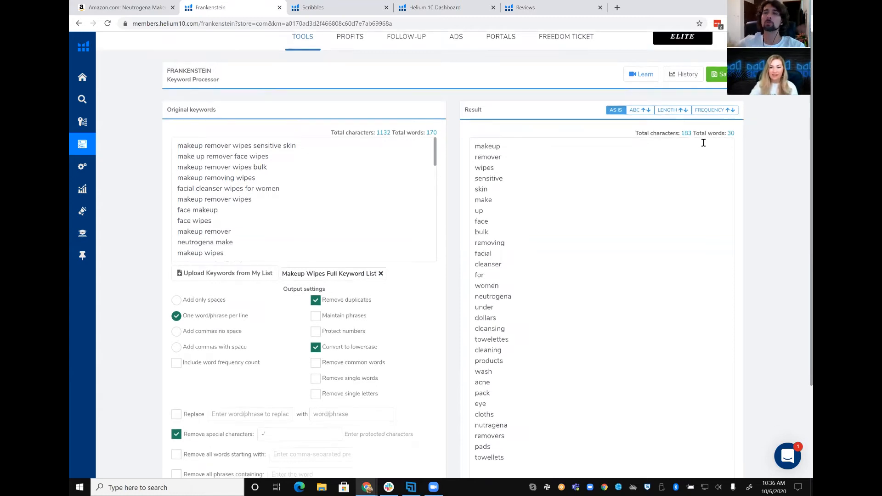
scroll(642, 441, down, 3)
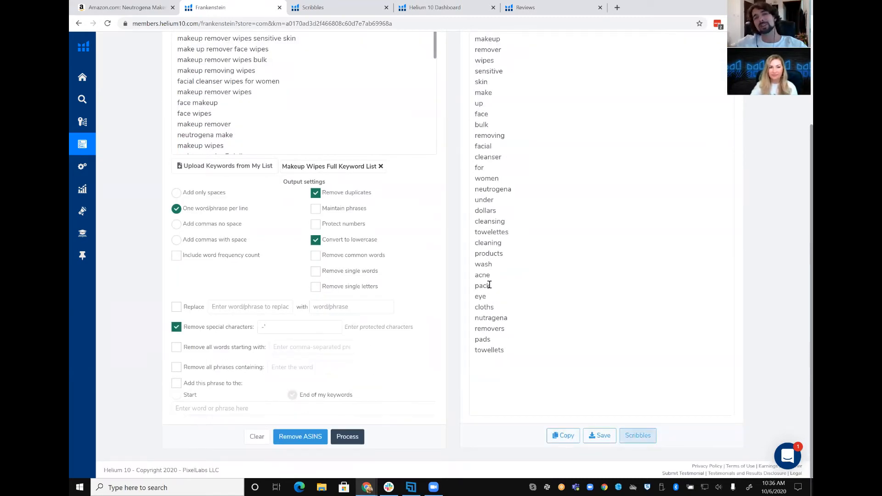
scroll(277, 247, up, 3)
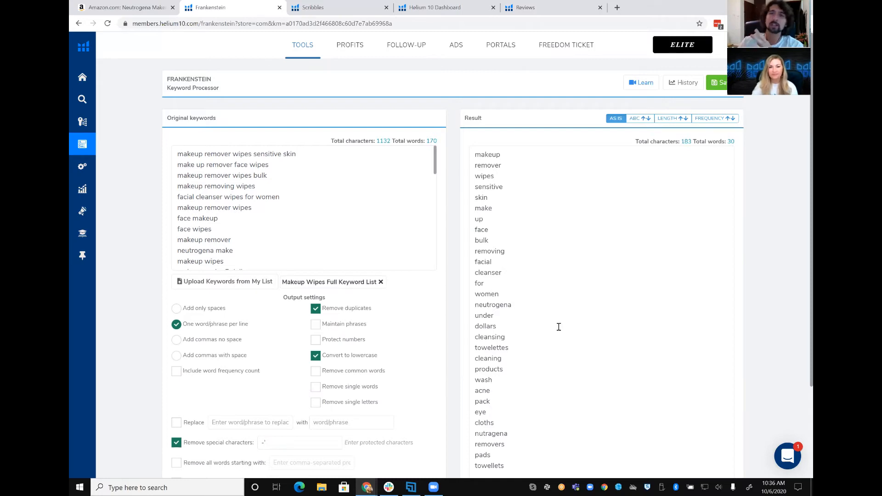
scroll(558, 329, down, 3)
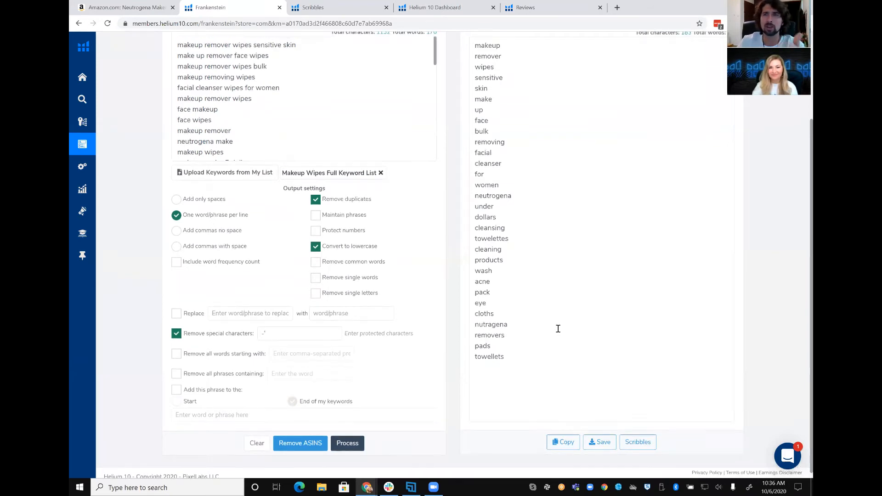
scroll(558, 329, up, 3)
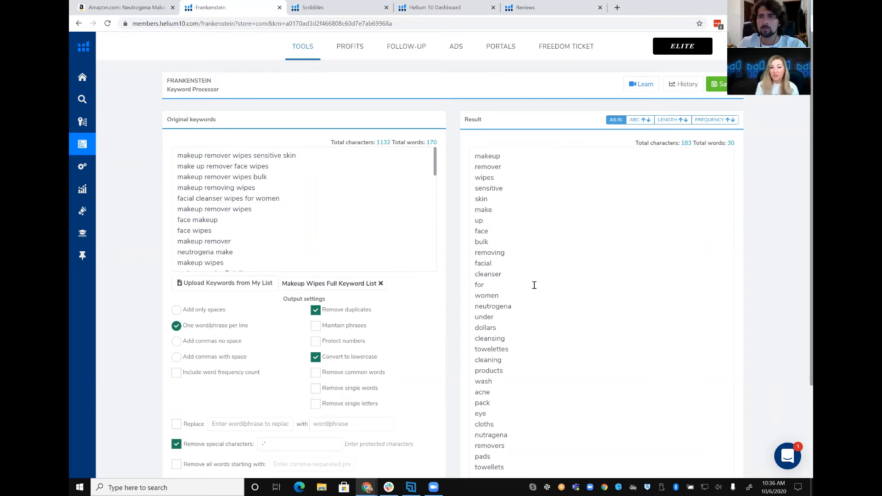
scroll(534, 286, down, 3)
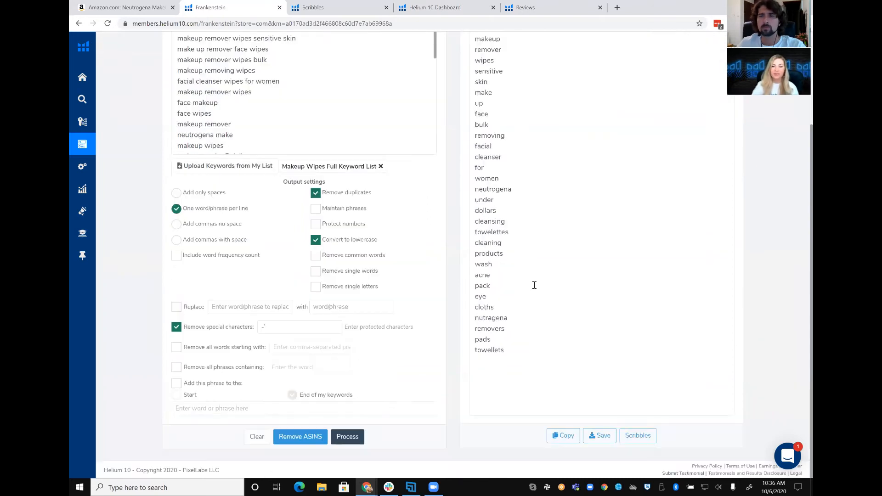
click(641, 439)
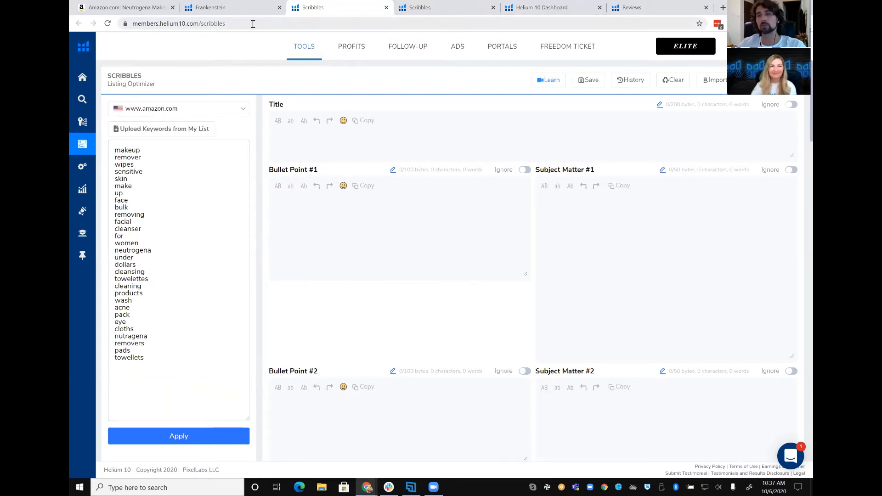
Return to My List's keyword folders and open the "Makeup Wipes Full Keyword List" folder.
click(238, 8)
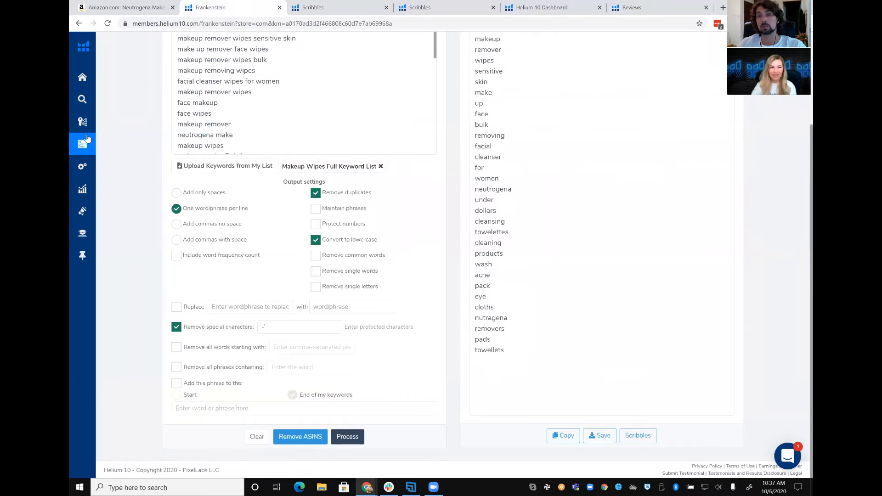
mouse_move(82, 211)
click(126, 325)
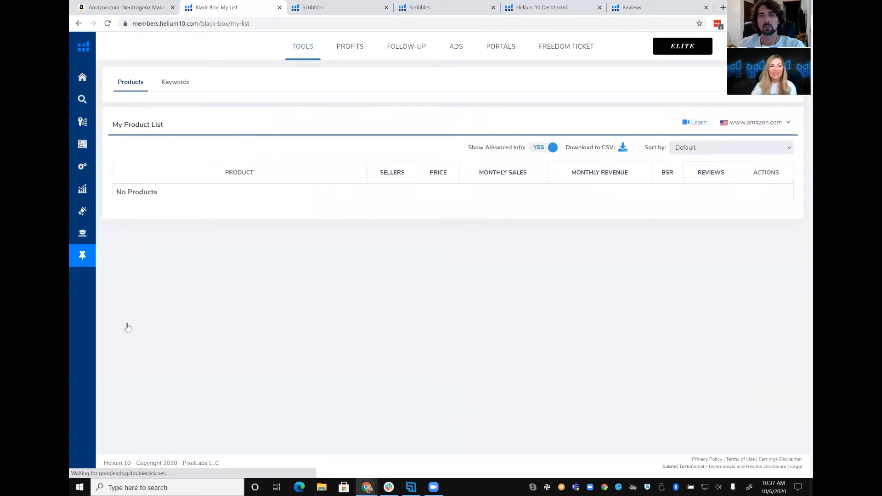
click(174, 85)
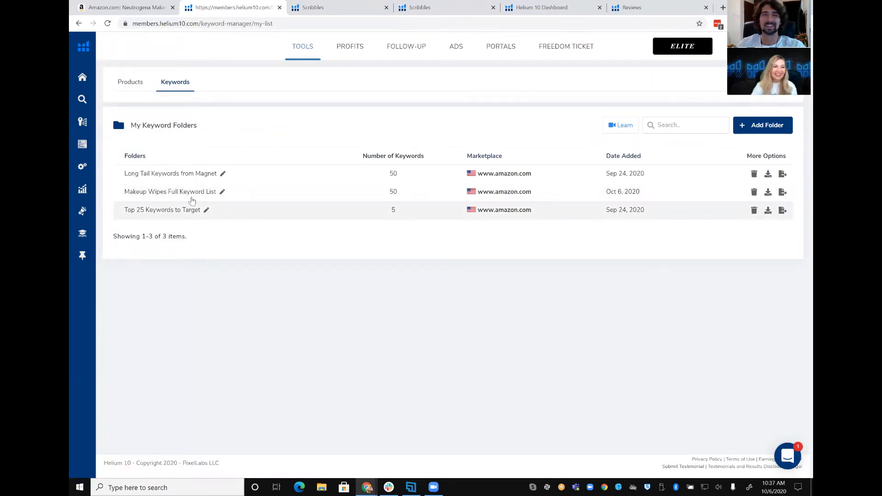
click(188, 199)
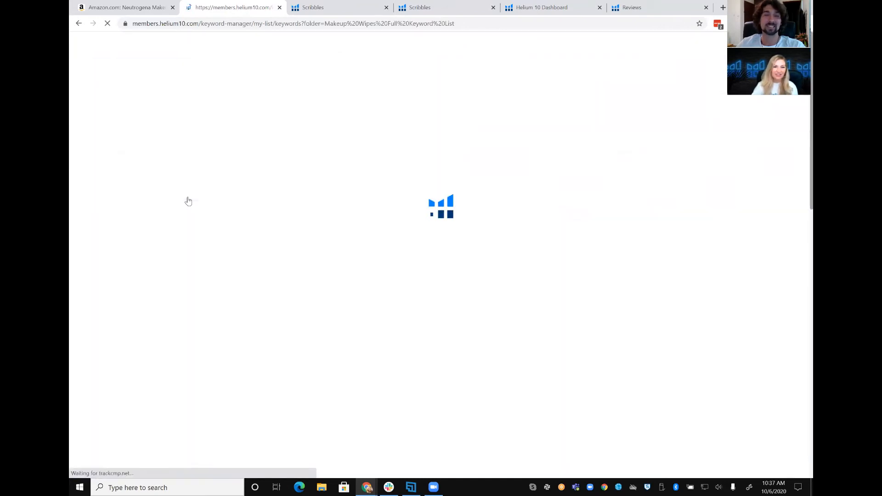
Select the first fifteen keywords, from "cleansing facial wipes" to "face wipes makeup remover", and export them to Scribbles.
click(129, 190)
click(128, 209)
click(129, 226)
click(128, 244)
click(128, 263)
click(128, 281)
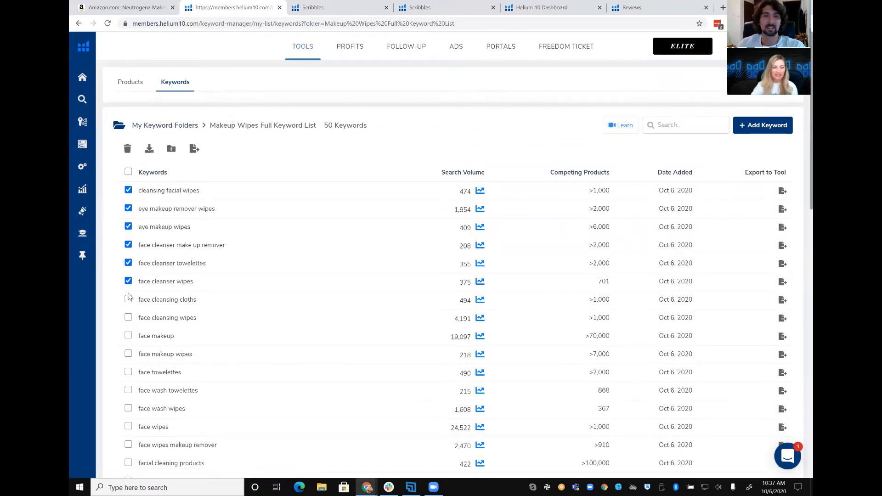
click(128, 299)
click(128, 318)
click(128, 336)
click(128, 372)
click(128, 389)
click(128, 409)
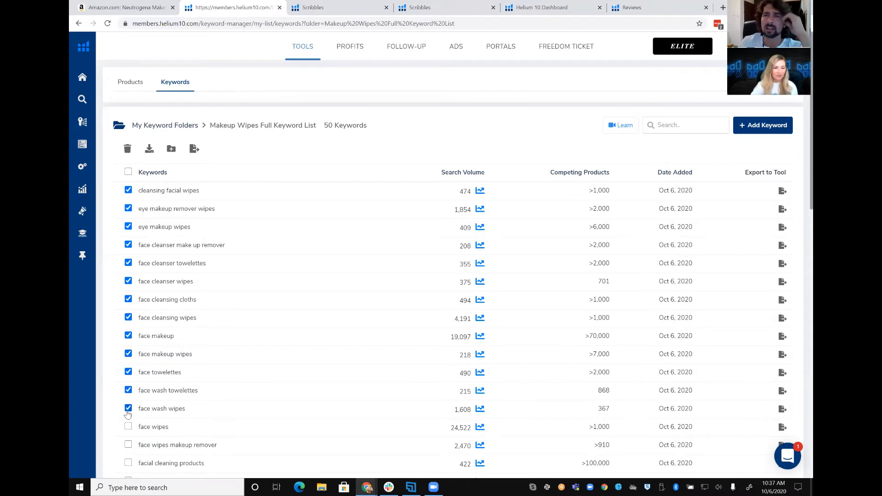
scroll(138, 379, down, 1)
click(129, 373)
click(128, 391)
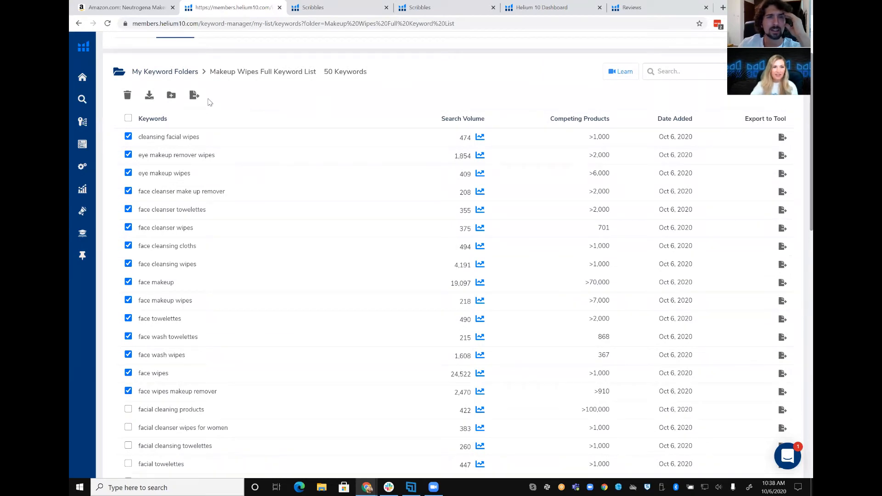
click(195, 96)
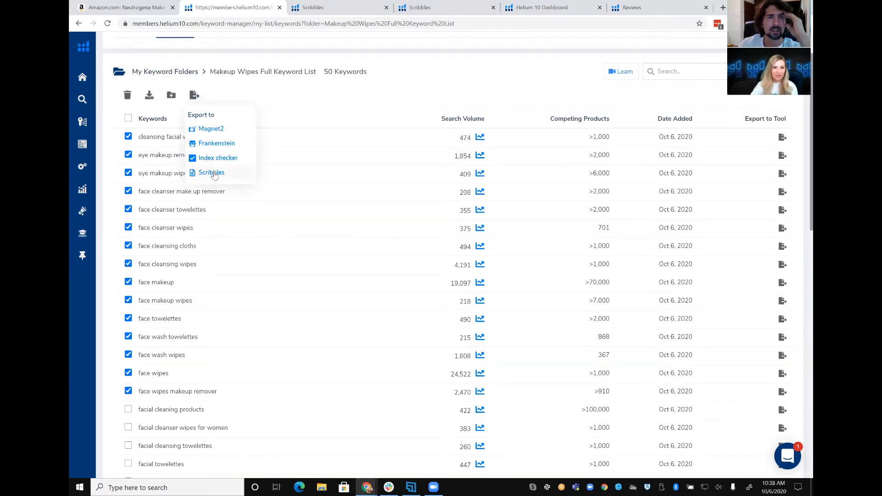
click(212, 173)
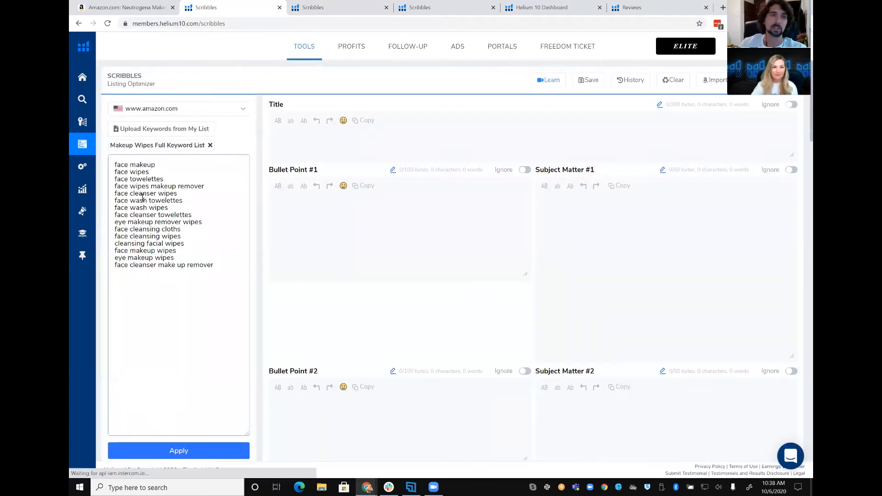
Copy all the exported phrases into the phrase list of the Neutrogena listing's Scribbles project and apply them.
drag(226, 263, 114, 165)
key(ctrl+c)
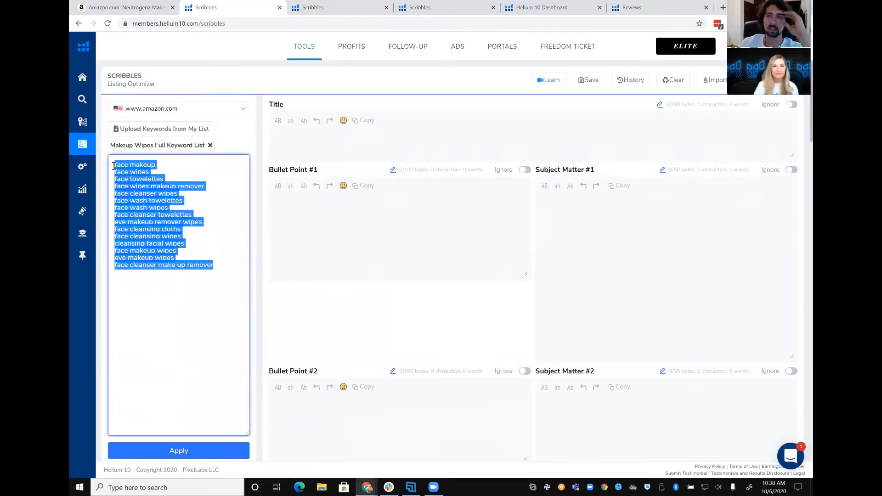
click(329, 8)
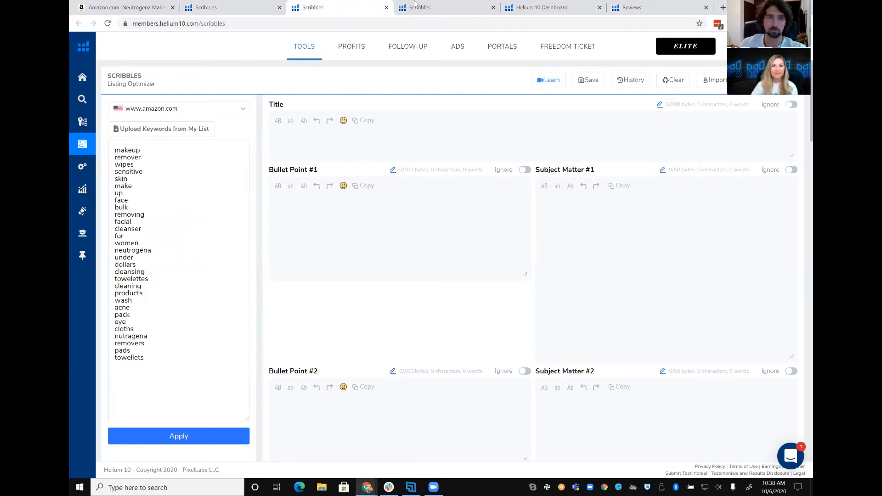
click(437, 12)
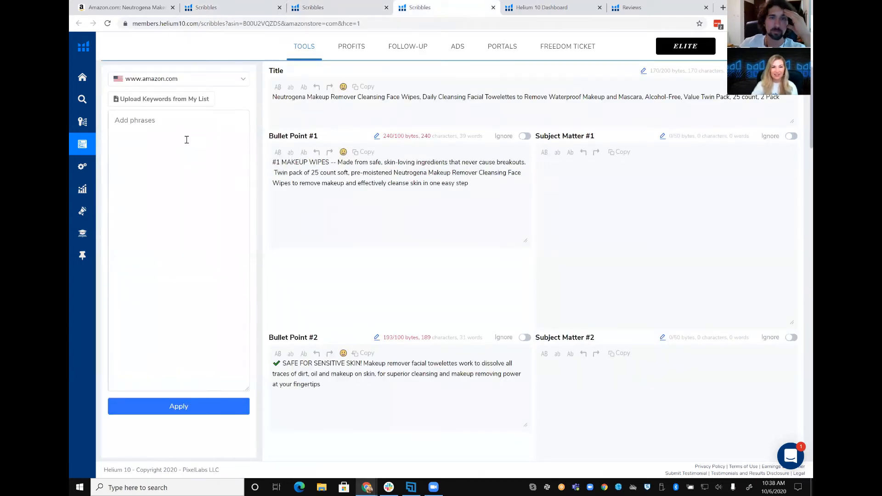
click(182, 128)
key(ctrl+v)
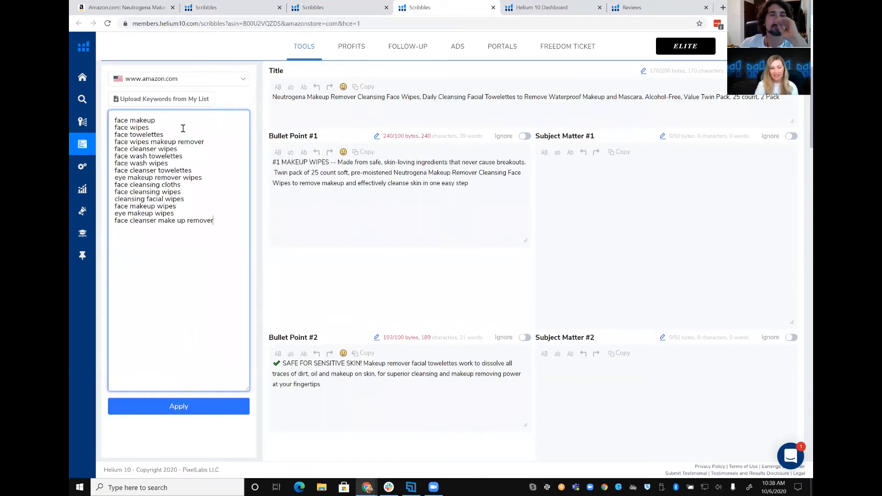
click(189, 410)
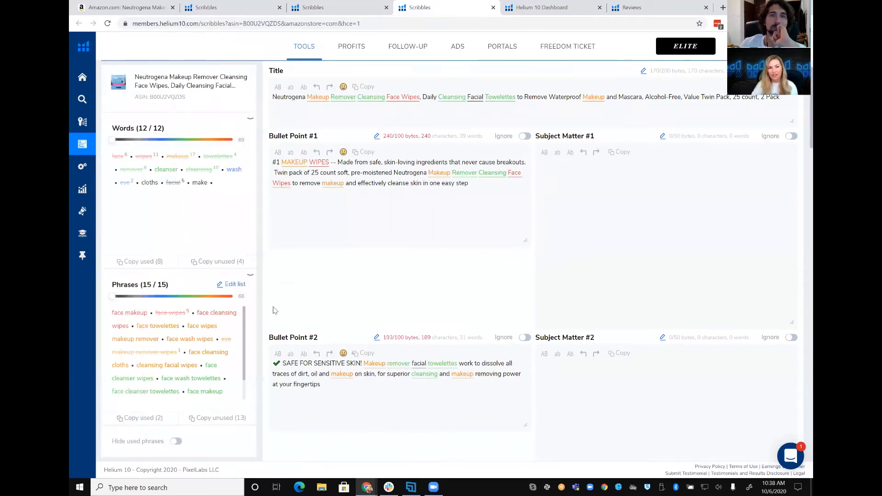
scroll(155, 326, up, 1)
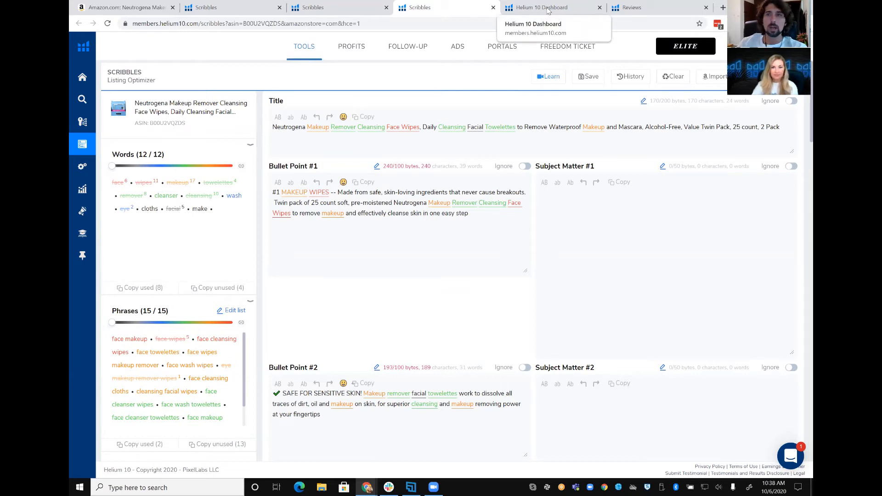
click(329, 5)
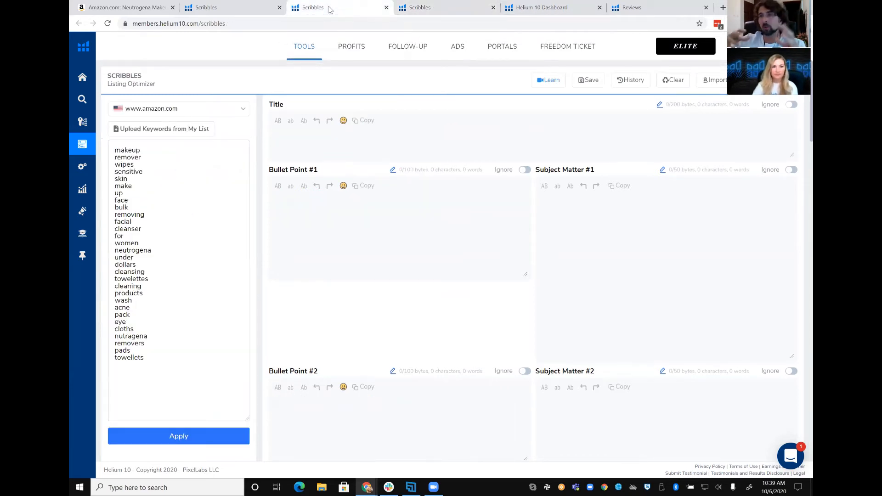
click(212, 8)
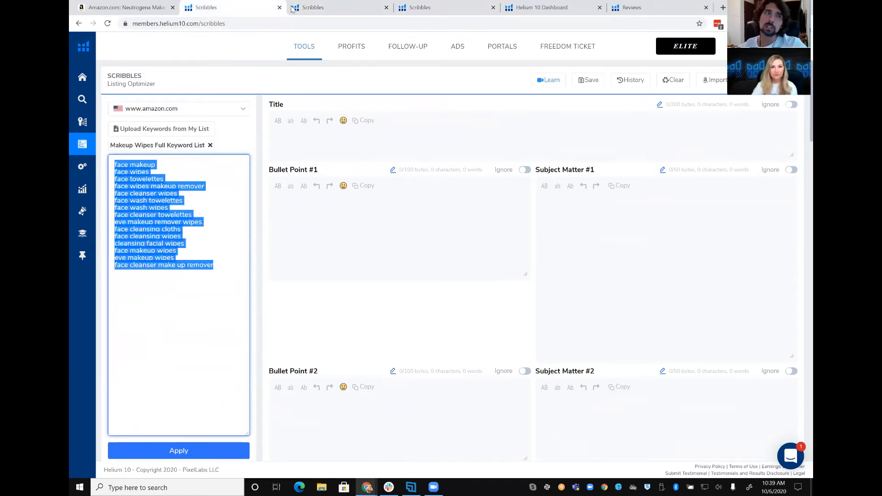
click(319, 6)
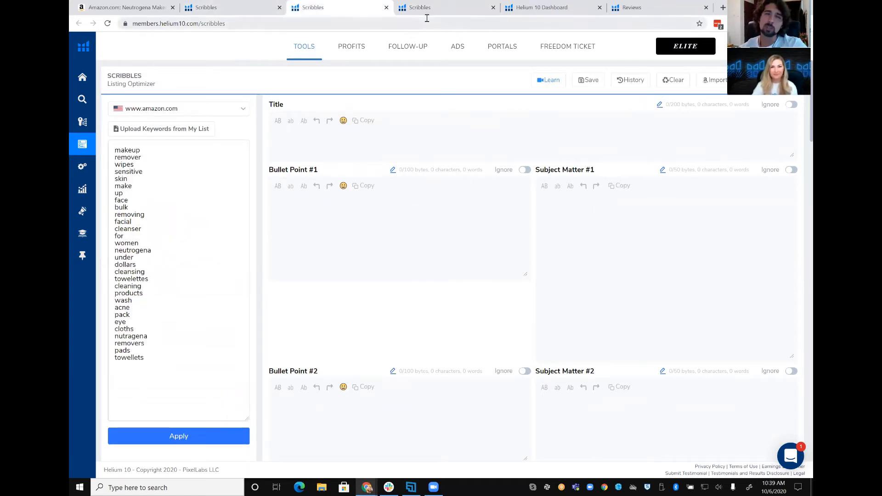
click(440, 9)
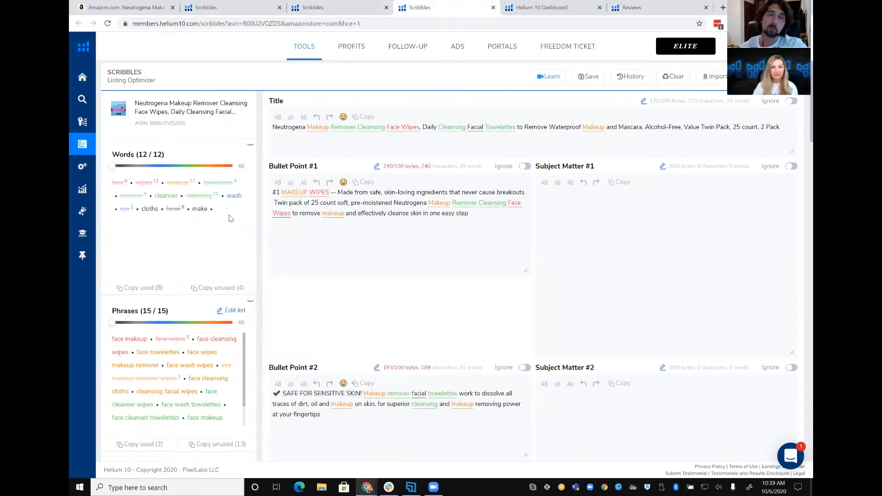
click(236, 311)
click(231, 262)
key(ctrl+v)
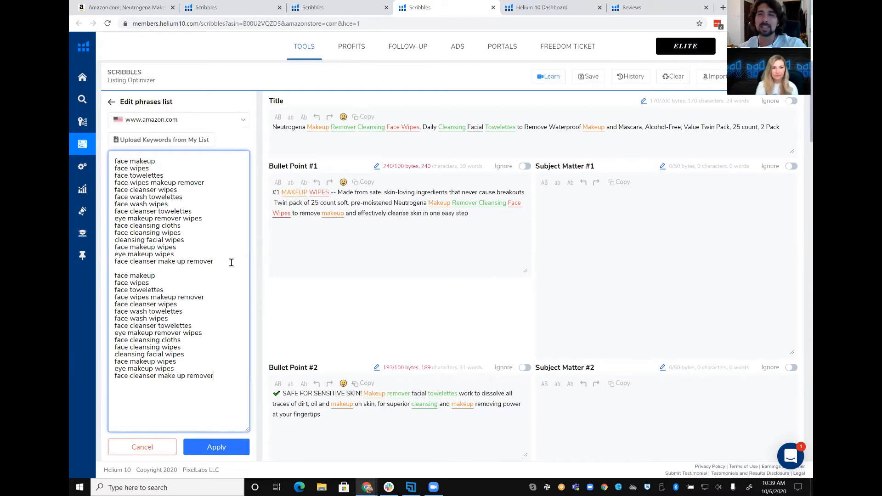
key(ctrl+z)
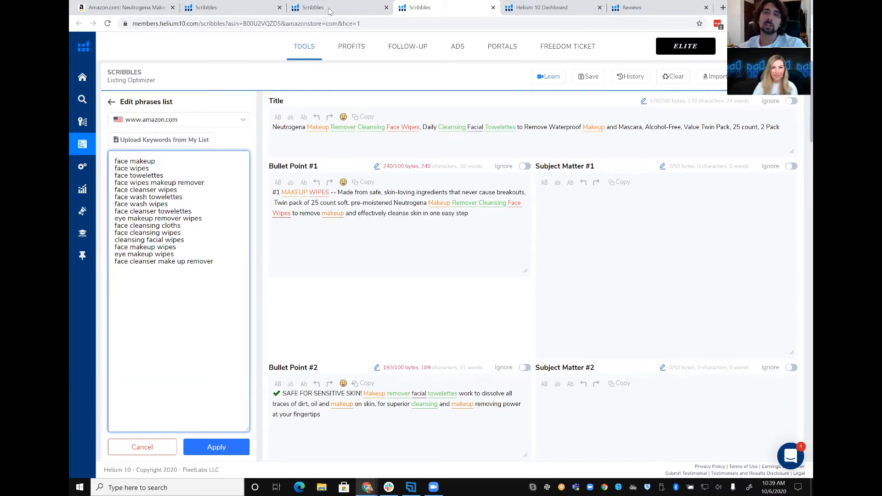
Add the copied face wipes phrases below "towellets" in the Scribbles project holding the single words, and apply the combined list.
click(329, 10)
click(212, 260)
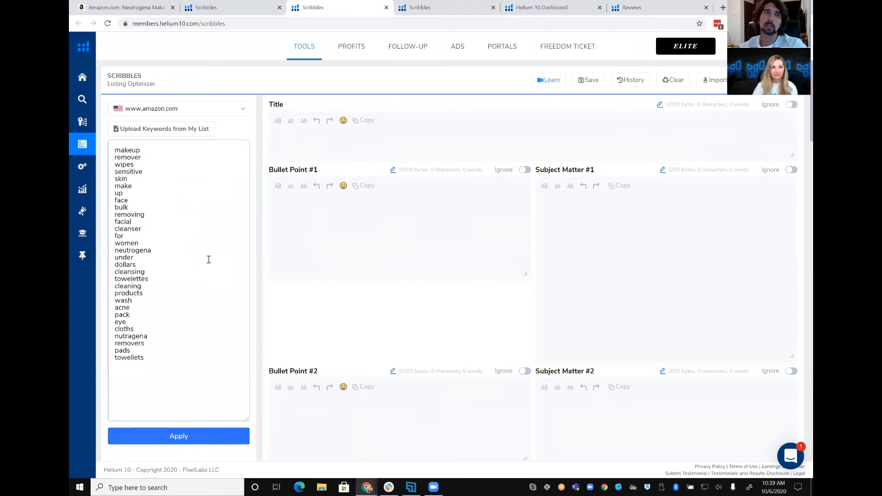
click(169, 351)
click(169, 359)
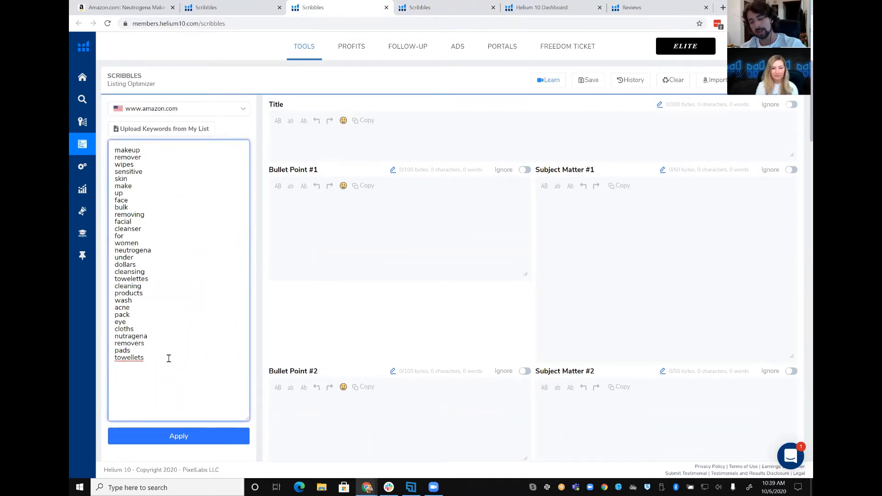
text(face makeup face wipes face towelettes face wipes makeup remover face cleanser wipes face wash towelettes face wash wipes face cleanser towelettes eye makeup remover wipes face cleansing cloths face cleansing wipes cleansing facial wipes face makeup wipes eye makeup wipes face cleanser make up remover)
click(201, 436)
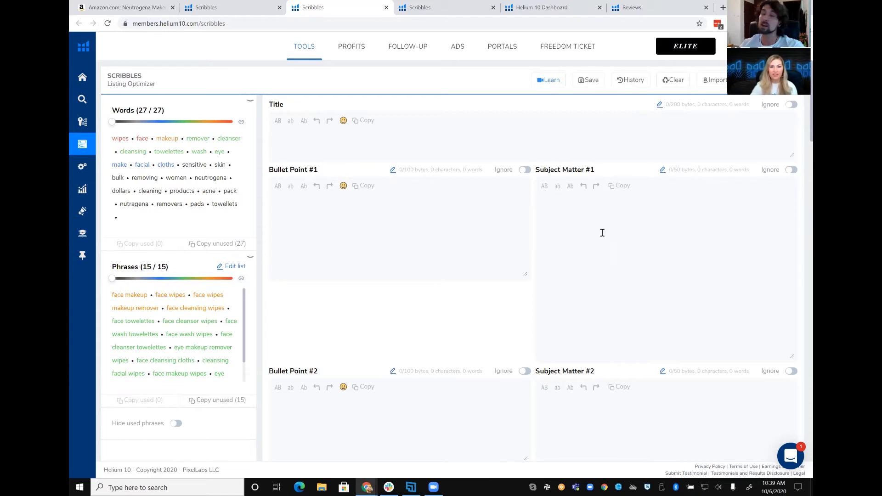
Fill Subject Matter #3 with "face makeup face wipes makeup remover" using the suggested phrases.
click(430, 141)
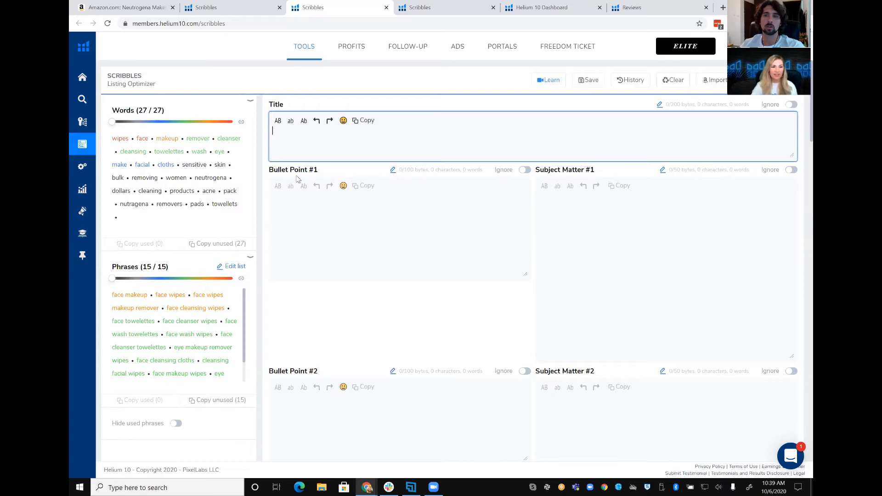
scroll(296, 179, down, 10)
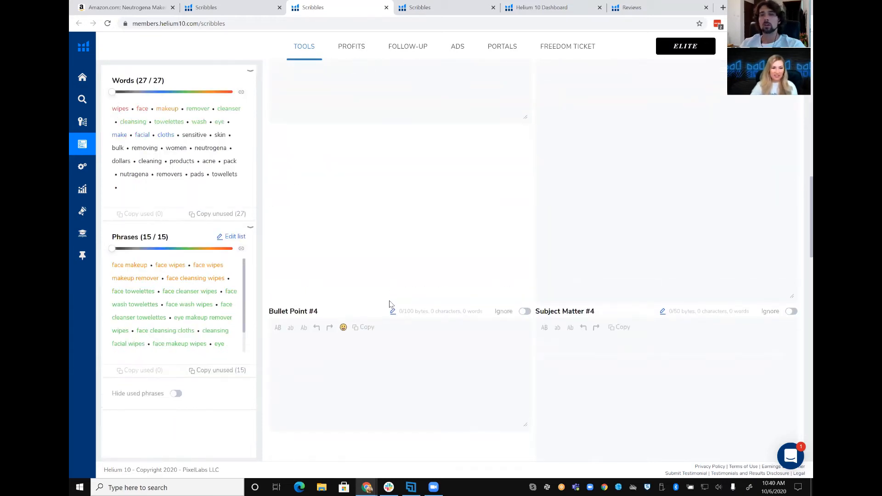
scroll(431, 276, up, 3)
click(585, 177)
text(face)
click(585, 177)
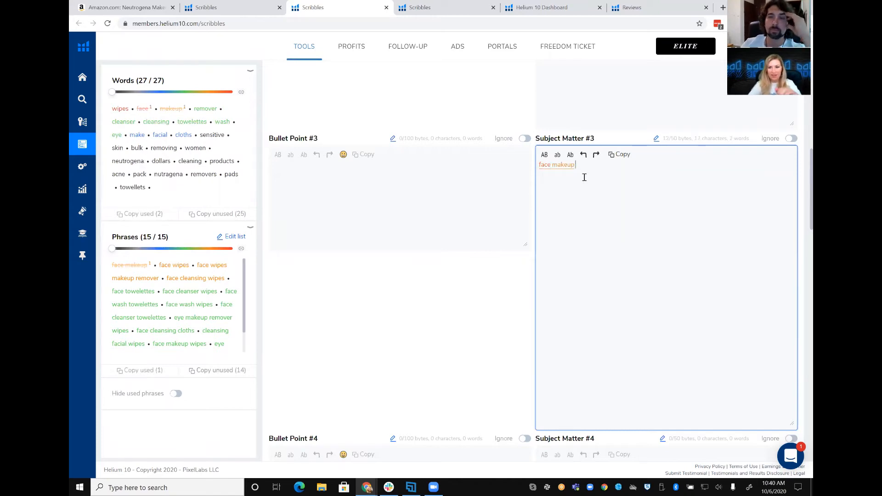
text(face)
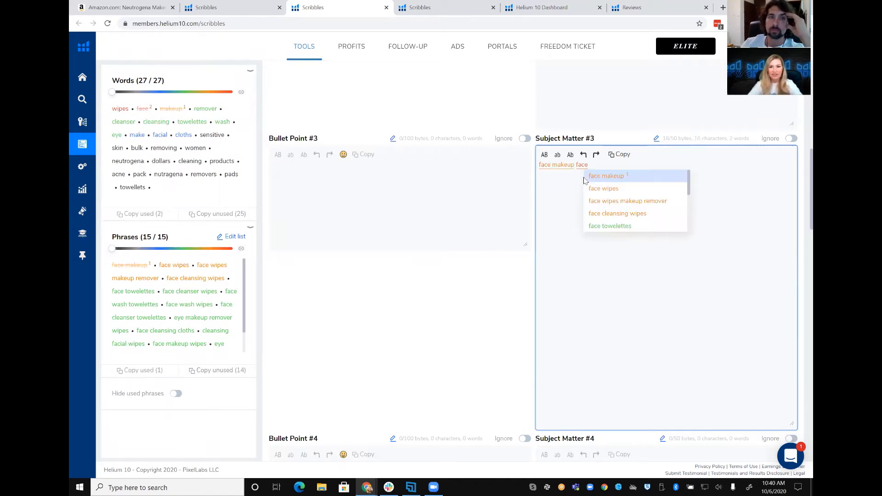
click(626, 205)
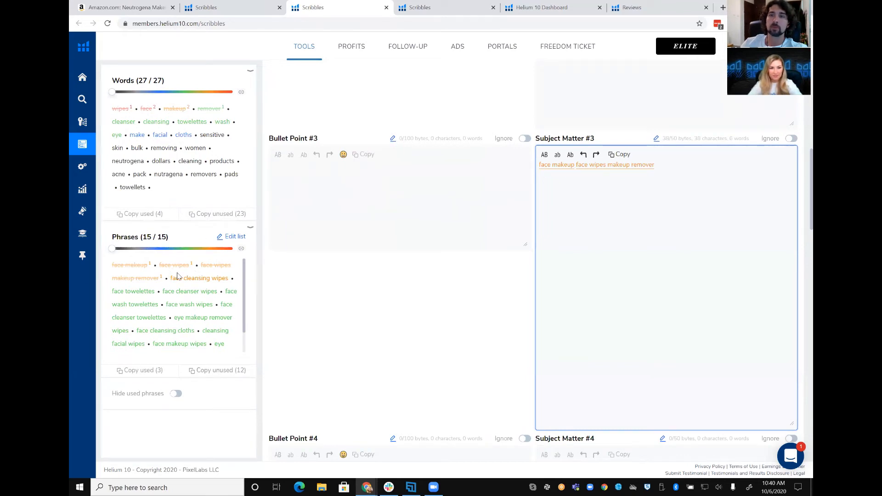
Check the keyword lists with used phrases hidden, show them again, and try different thresholds on the Phrases frequency filter.
click(176, 394)
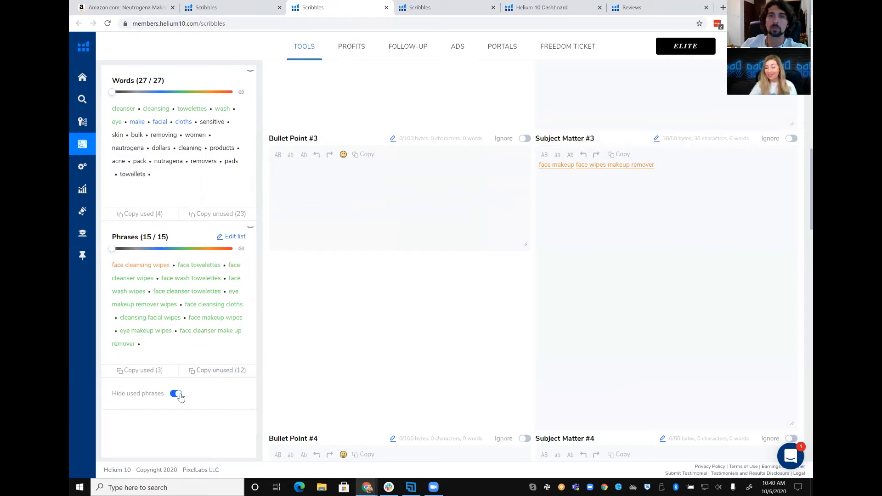
click(179, 395)
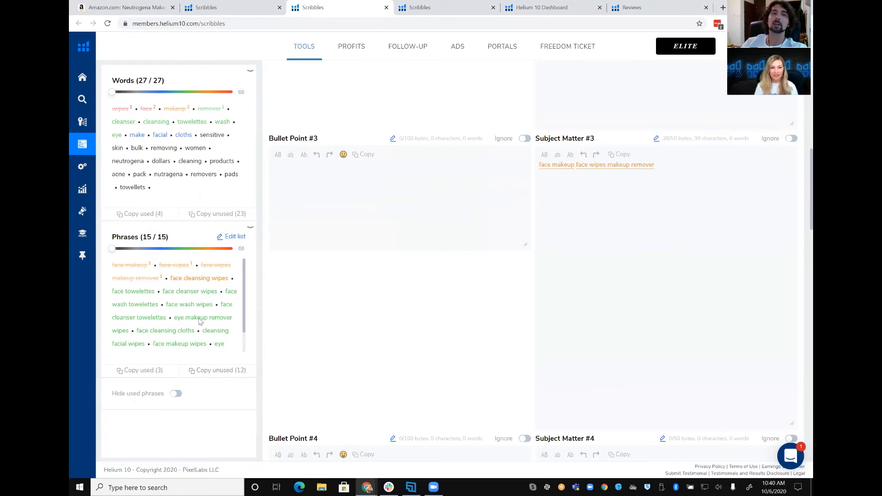
drag(244, 305, 252, 282)
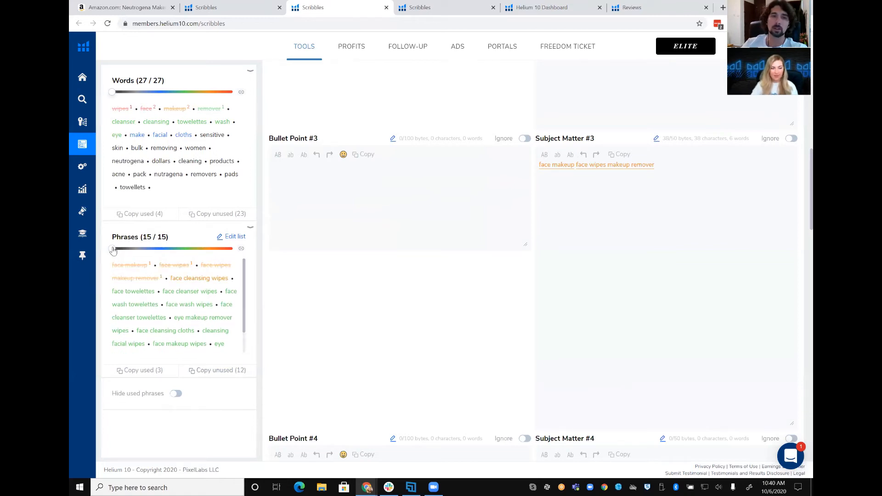
mouse_move(112, 249)
mouse_down()
mouse_move(205, 250)
mouse_move(115, 251)
mouse_up()
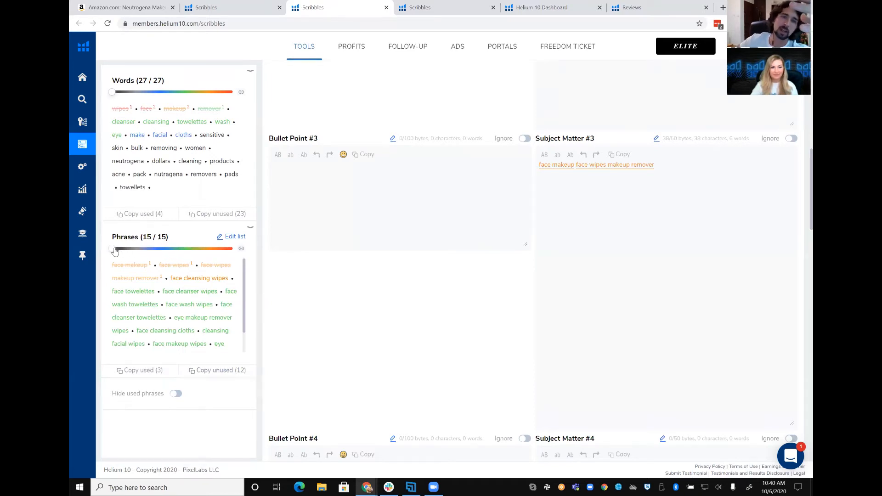
drag(115, 252, 197, 248)
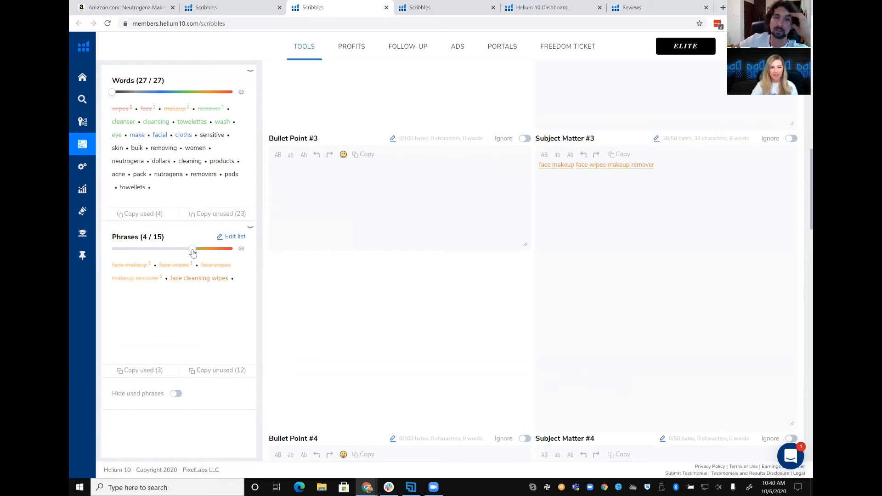
click(172, 255)
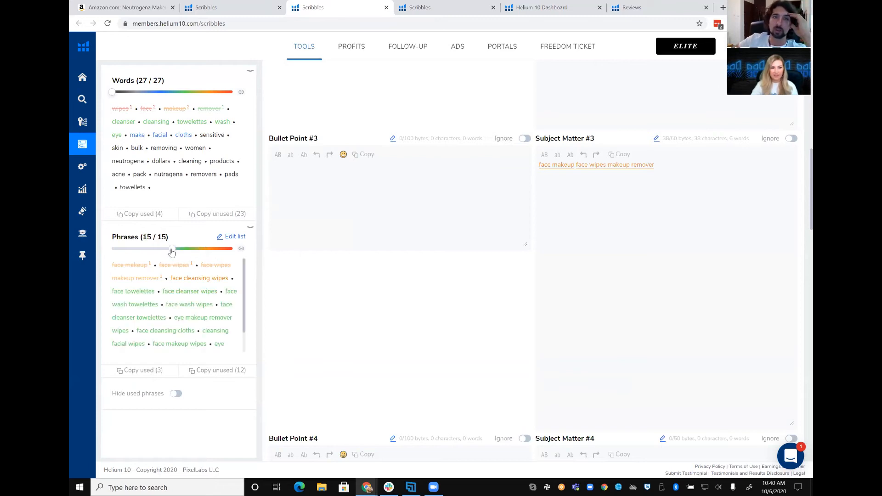
Reset the Phrases frequency filter to its minimum and start the listing title with the suggested word "neutrogena".
drag(169, 253, 112, 253)
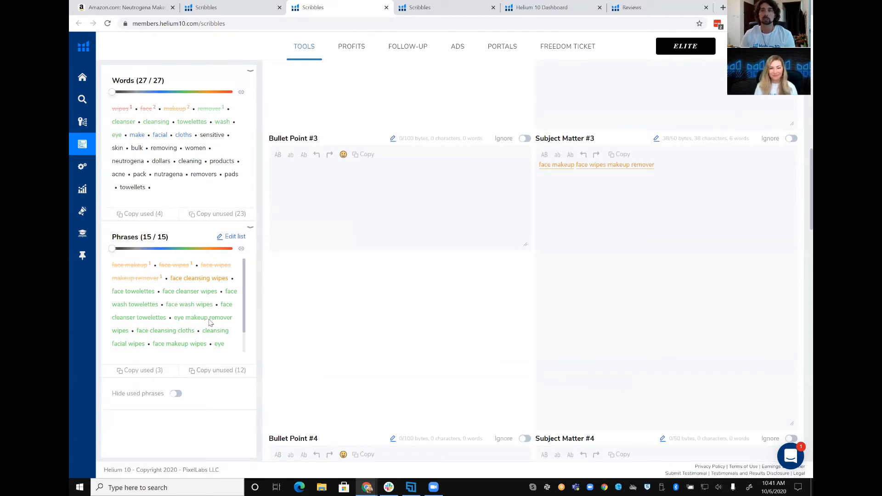
scroll(448, 248, up, 7)
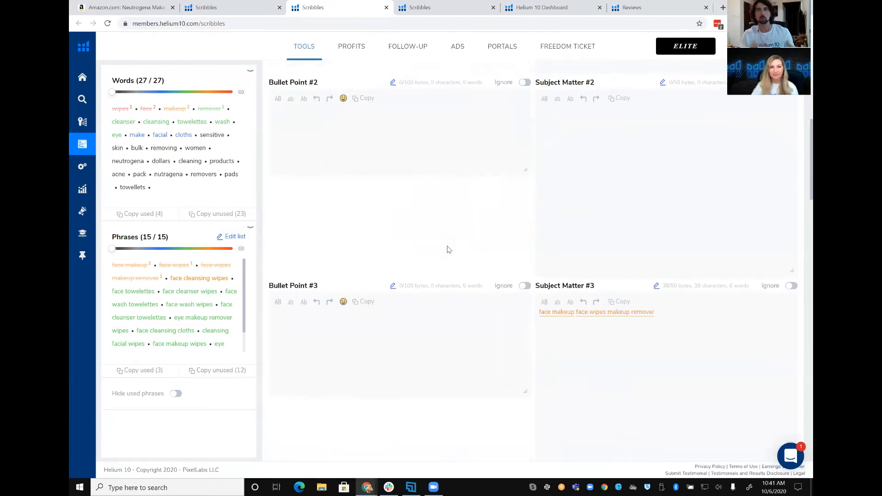
scroll(447, 248, up, 2)
click(392, 141)
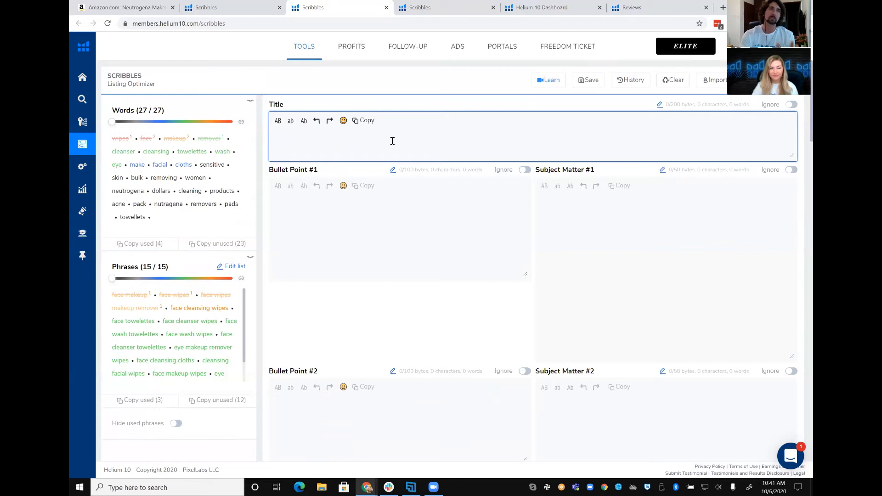
text(Neut)
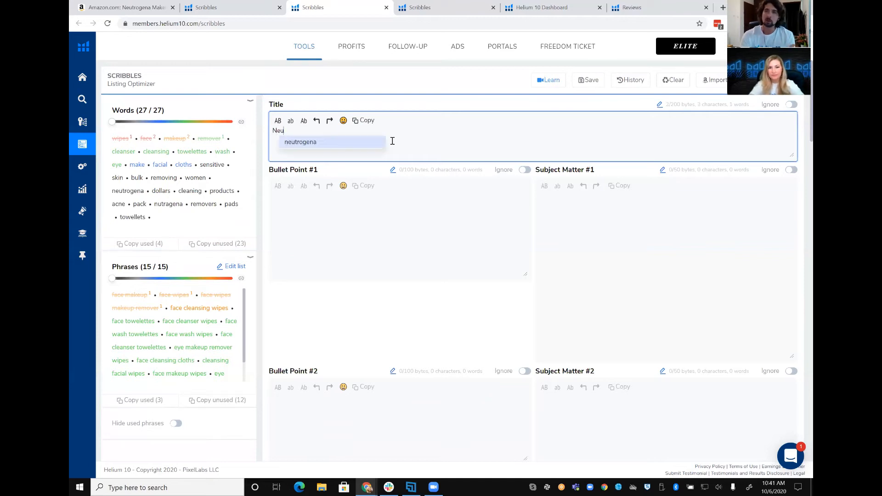
click(349, 141)
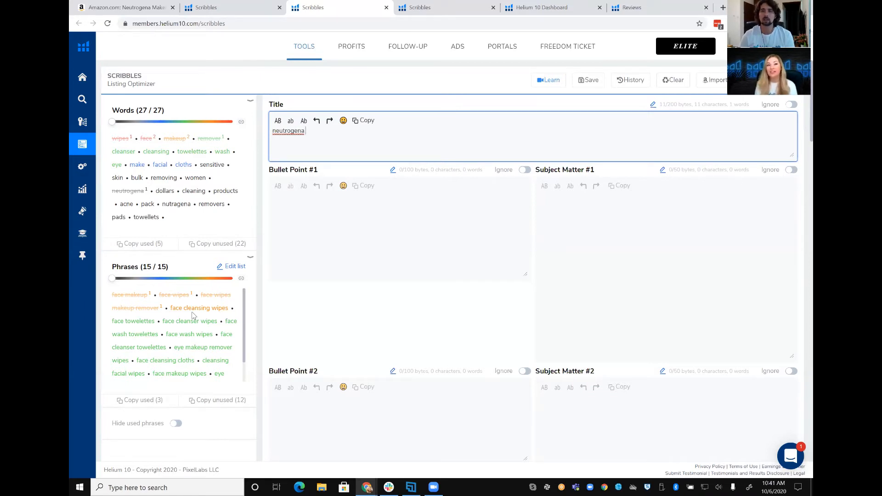
Continue the title after the brand name with "- Gentle enough to Remove Waterproof Eye Makeup,".
text(- G)
text(el enough)
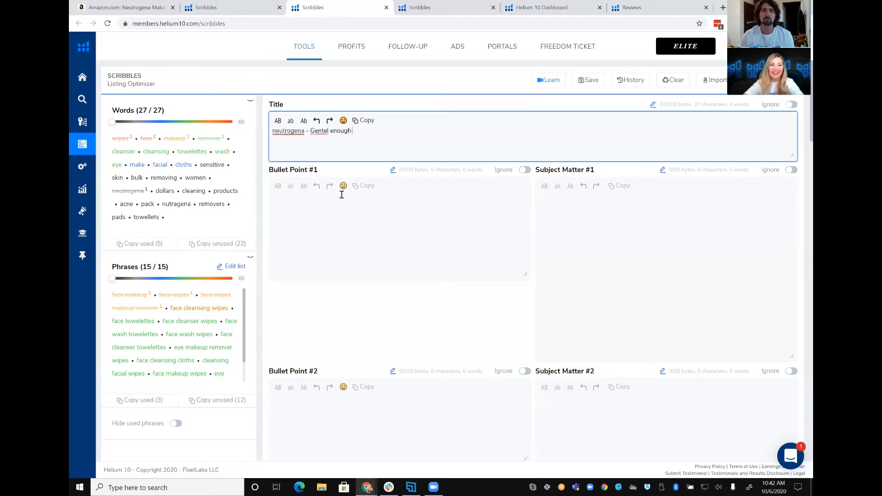
key(BackSpace)
key(BackSpace)
text(le)
click(382, 131)
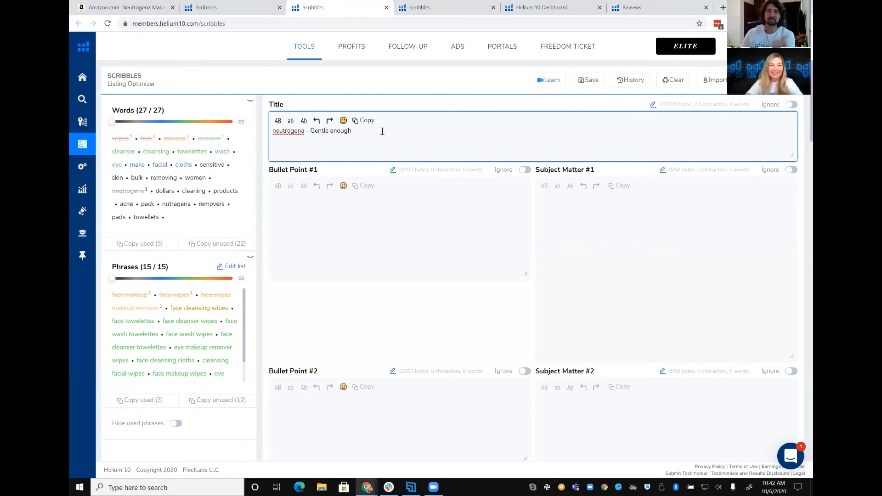
text(to Remove)
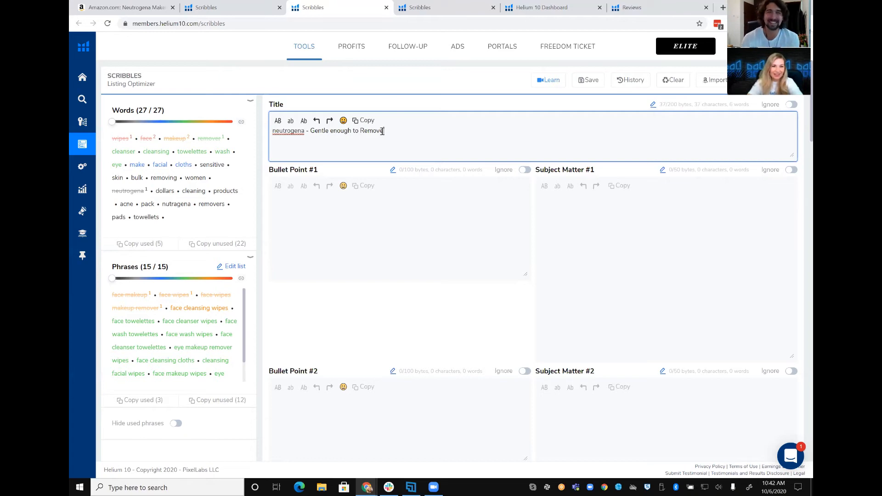
text( Waterproof Makeup)
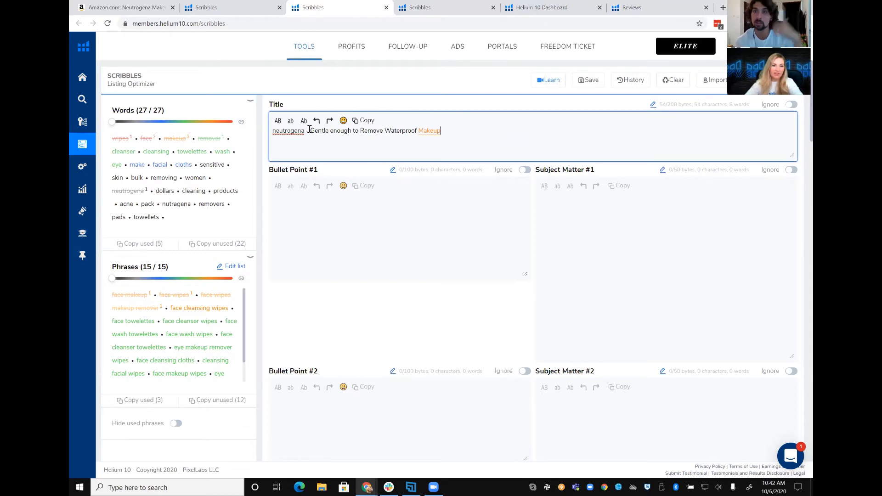
click(417, 131)
text(Eye )
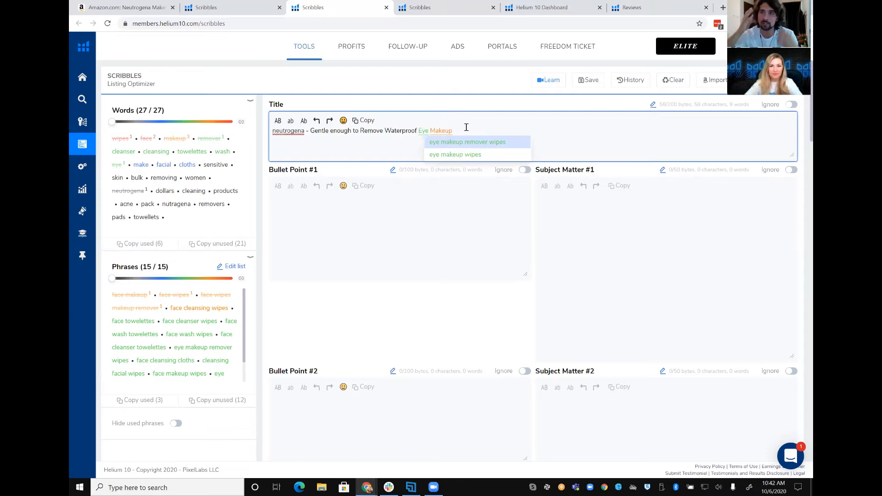
text(,)
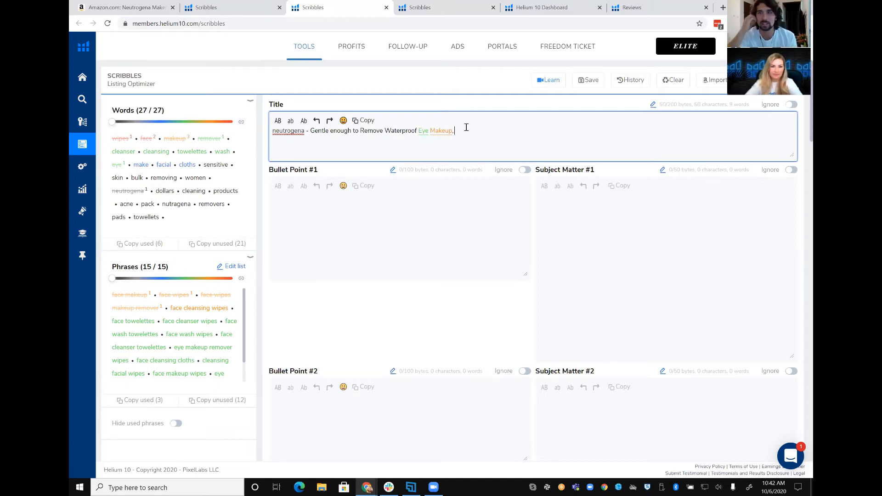
Capitalize "Neutrogena" in the title and insert "Face cleansing facial wipes" after it, using the suggested phrase.
click(305, 131)
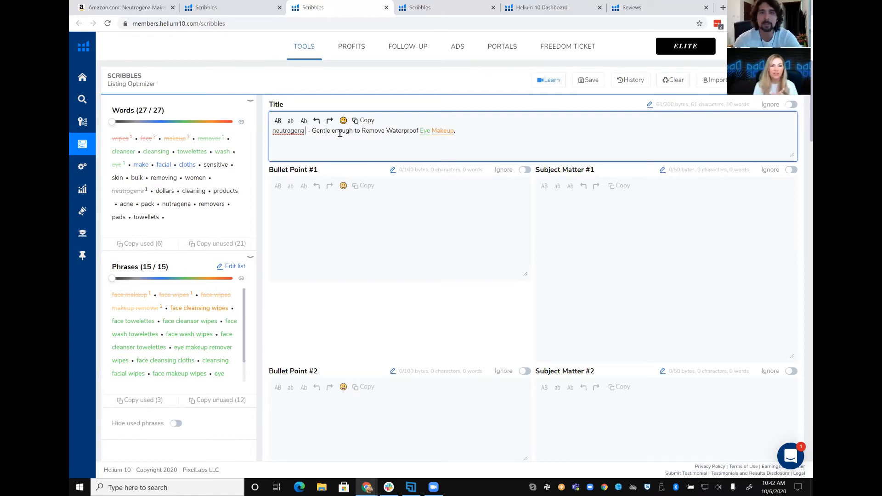
right_click(287, 134)
click(317, 141)
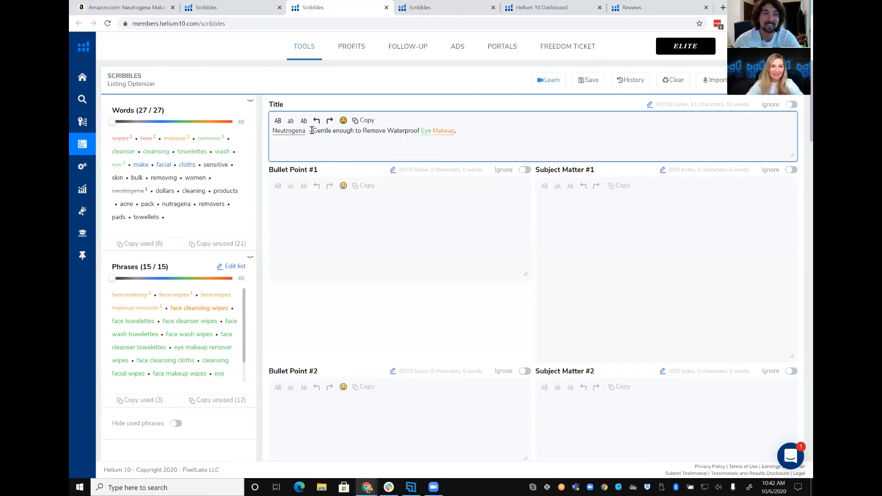
text(Face Clea)
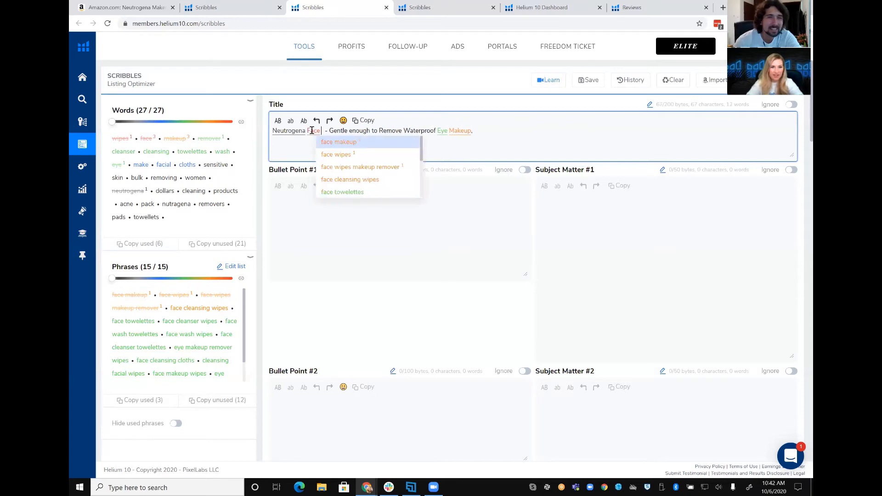
text(nsing)
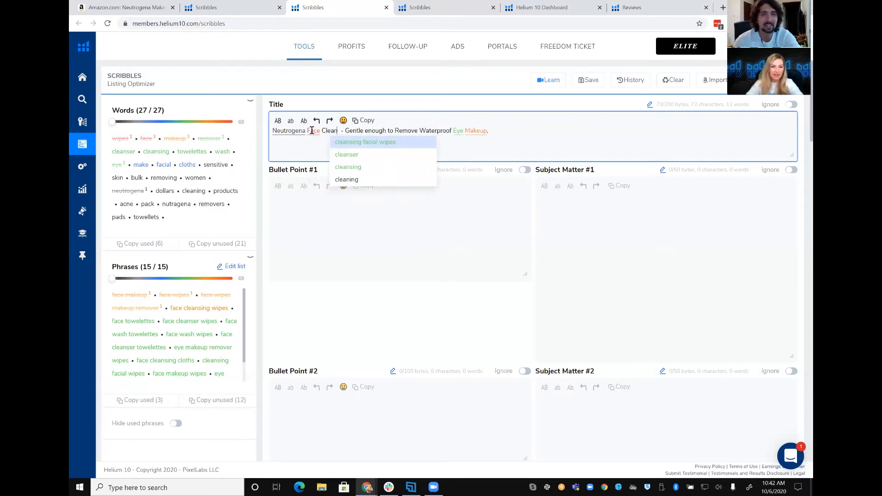
key(BackSpace)
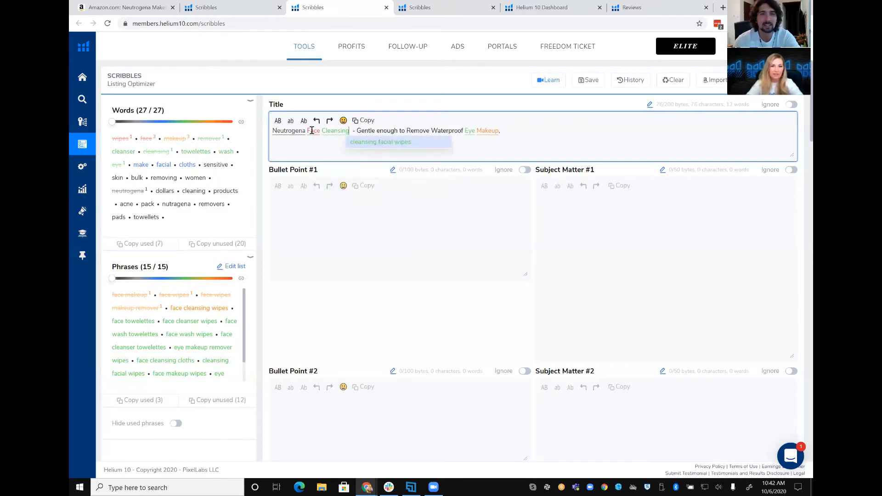
click(375, 144)
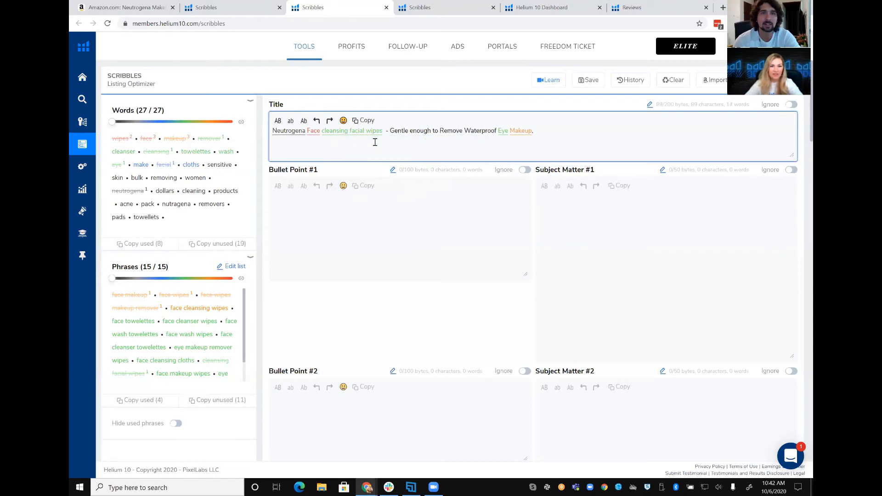
Capitalize the first letter of every word in the title.
drag(382, 131, 307, 132)
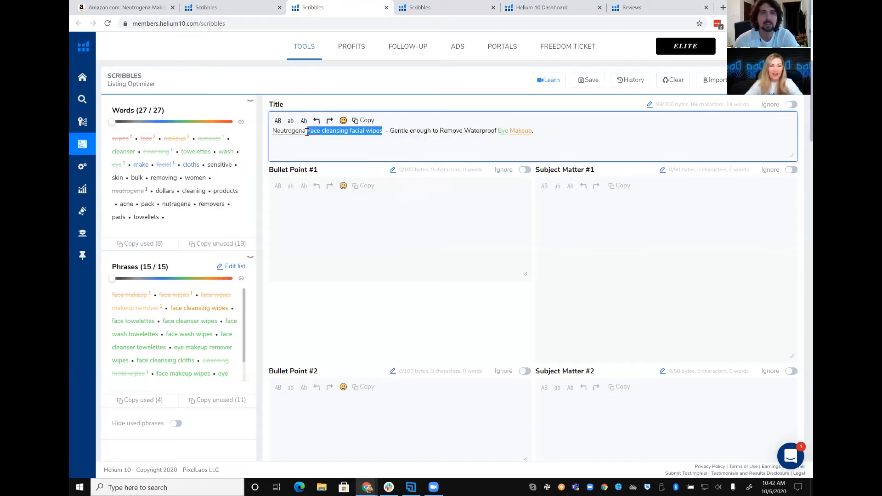
drag(534, 133, 269, 134)
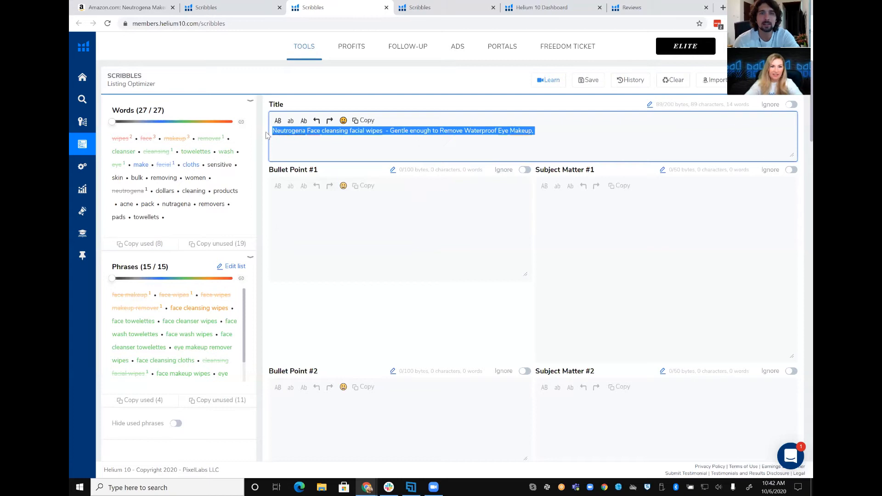
click(304, 120)
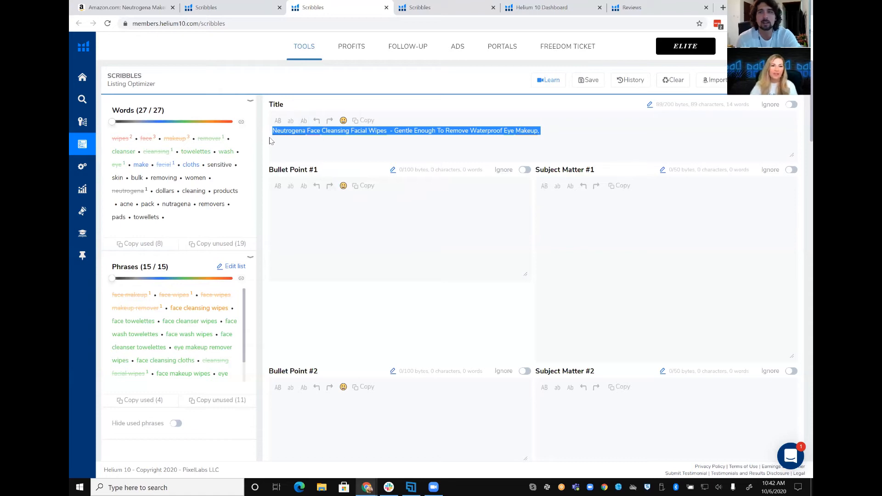
click(292, 135)
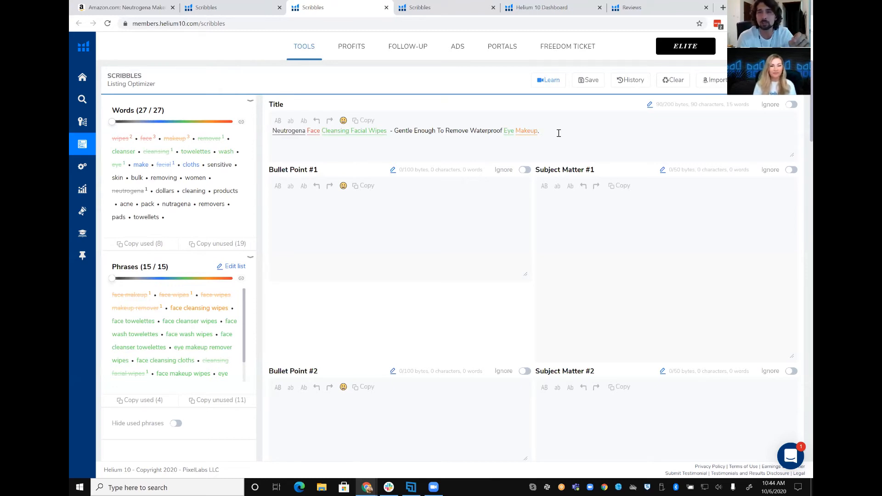
Try out "Face Cleansing Cloths" after "Gentle" in the title and delete the phrase.
click(415, 129)
text(Face Cleansing Cloths)
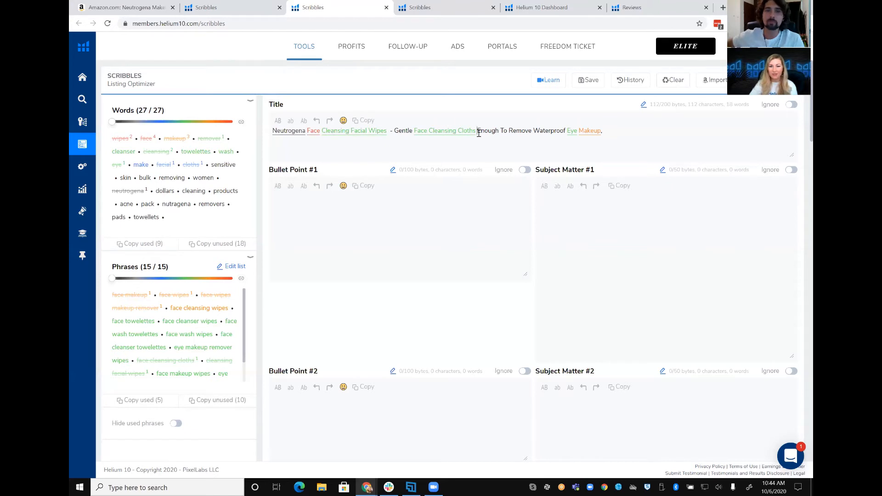
drag(477, 133, 414, 127)
key(BackSpace)
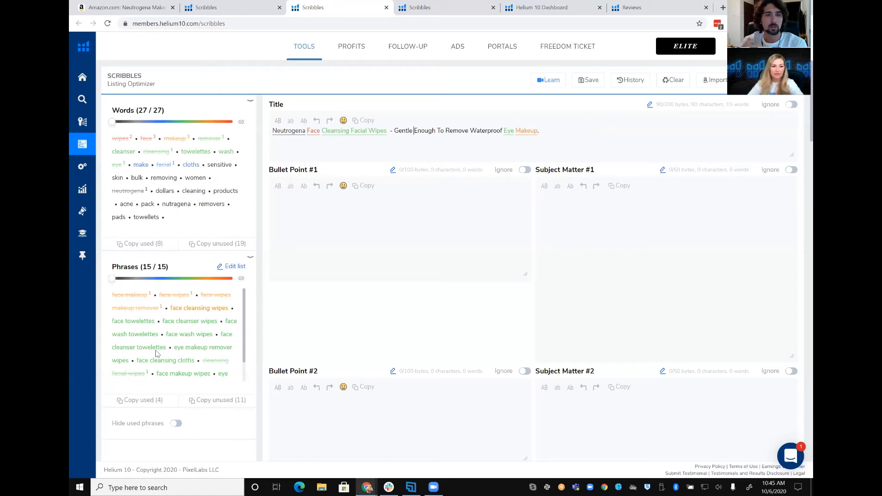
Insert "Face Cleanser Towelettes" after "Gentle" in the title, correcting the misspelled capitalization of "Face".
text(FAce Clea)
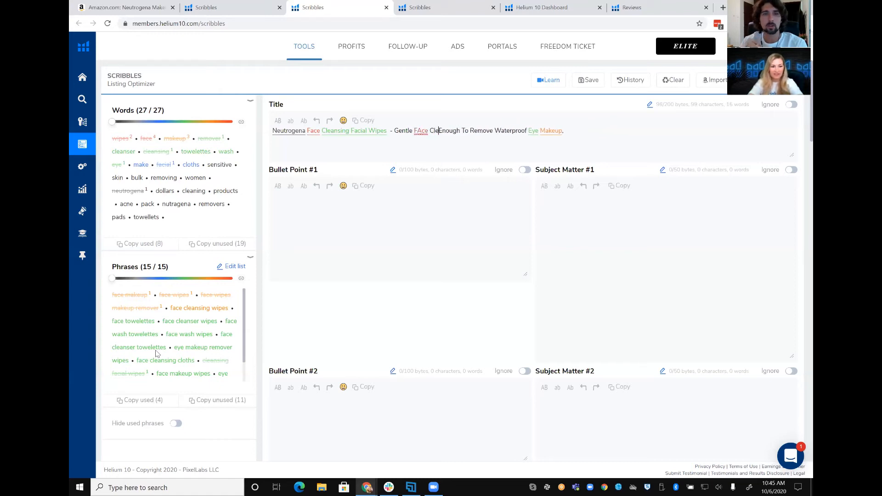
text(nswer)
key(BackSpace)
key(BackSpace)
key(BackSpace)
key(BackSpace)
text(er To)
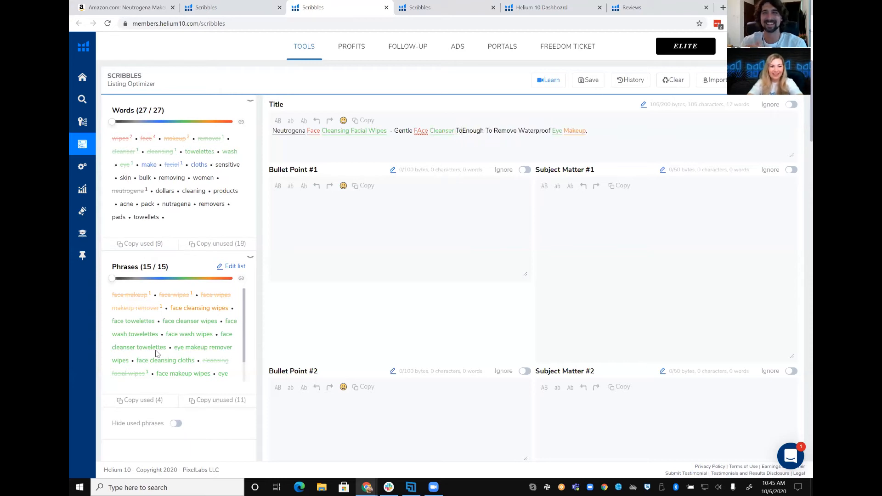
text(welettes)
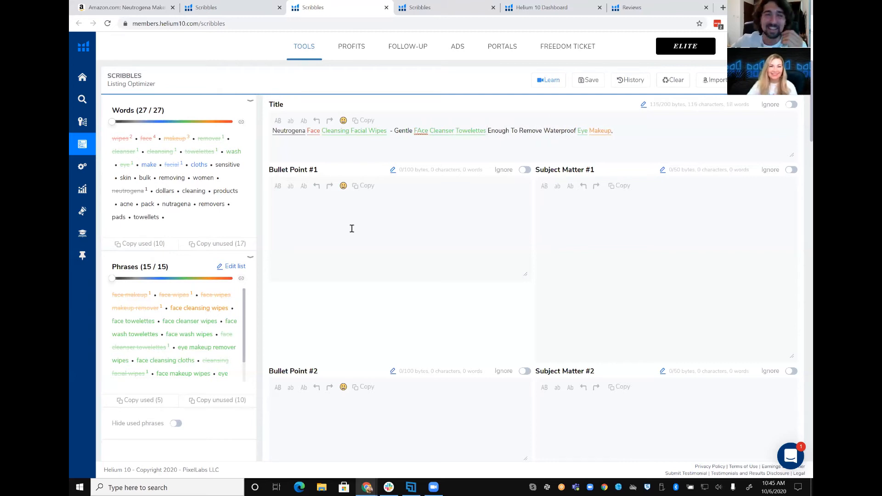
right_click(420, 131)
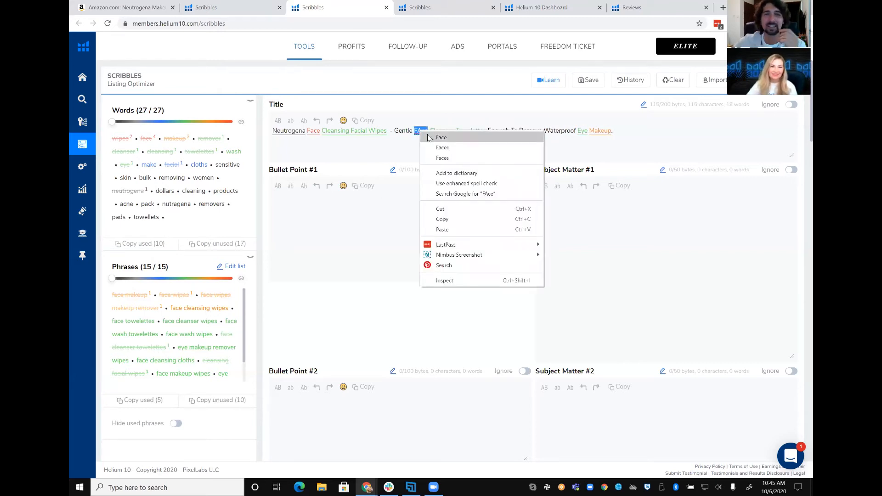
click(428, 134)
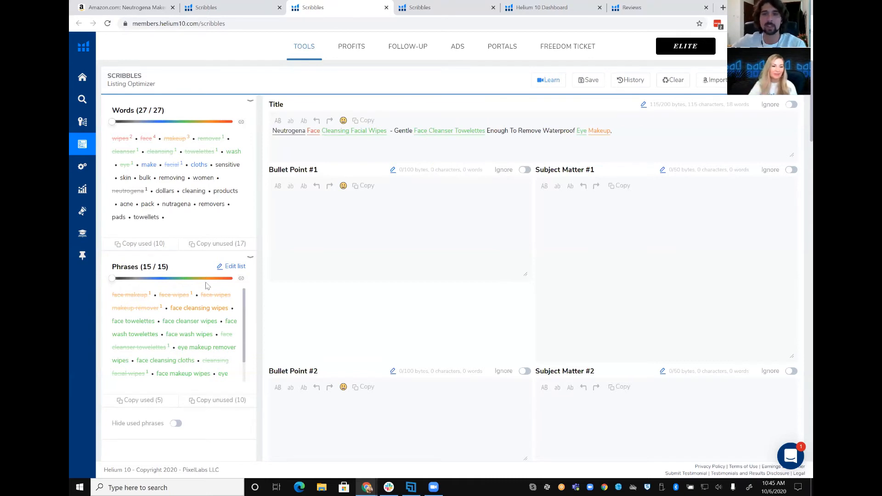
Fill Subject Matter #1 with the unused phrases "face cleansing wipes eye makeup remover wipes".
scroll(190, 331, down, 2)
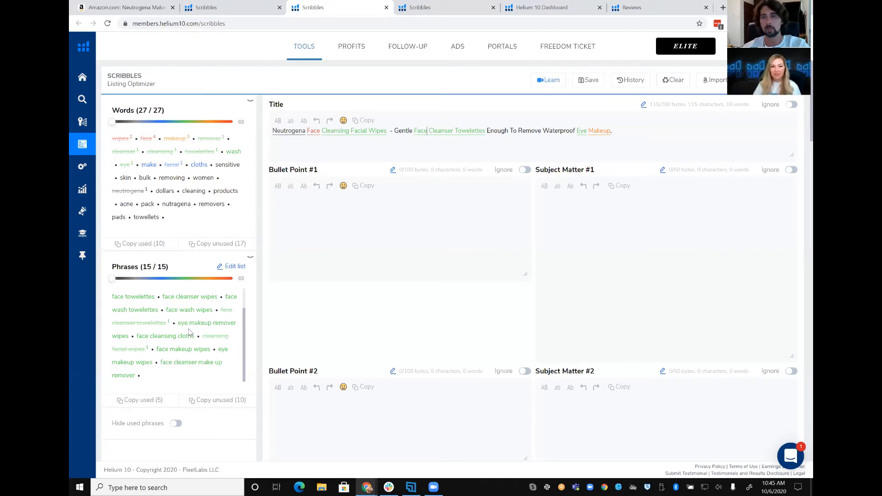
click(567, 225)
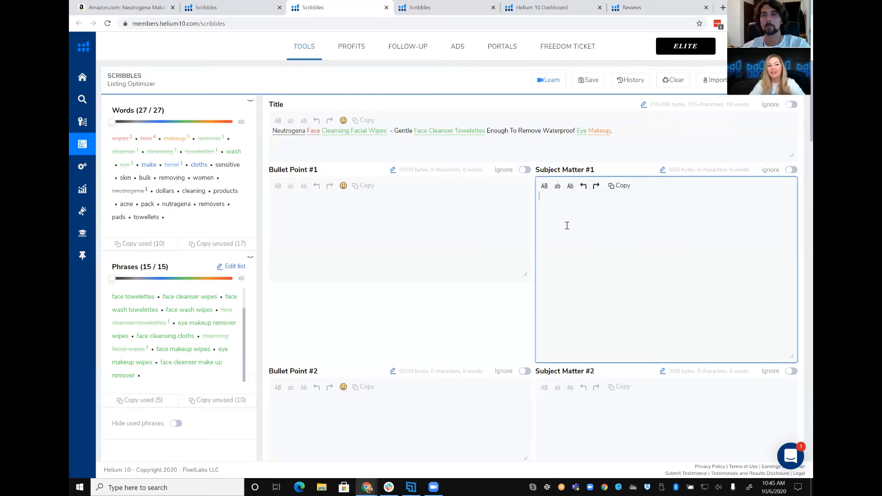
text(Face)
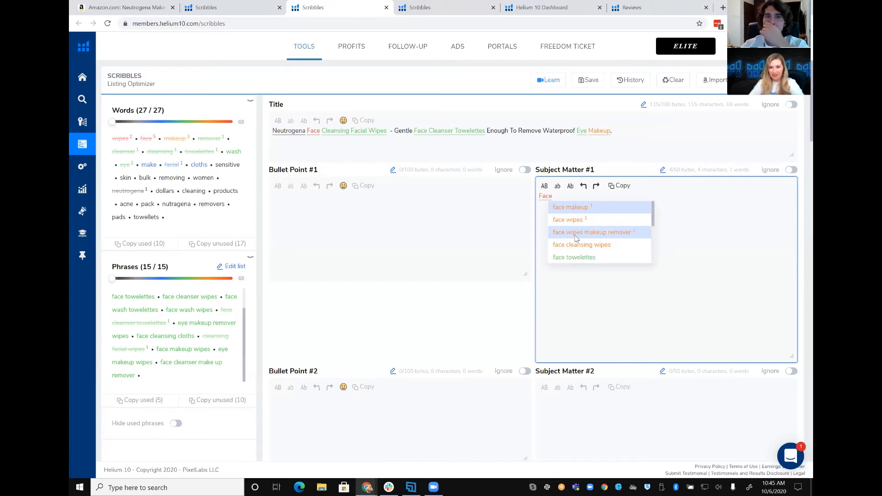
click(576, 244)
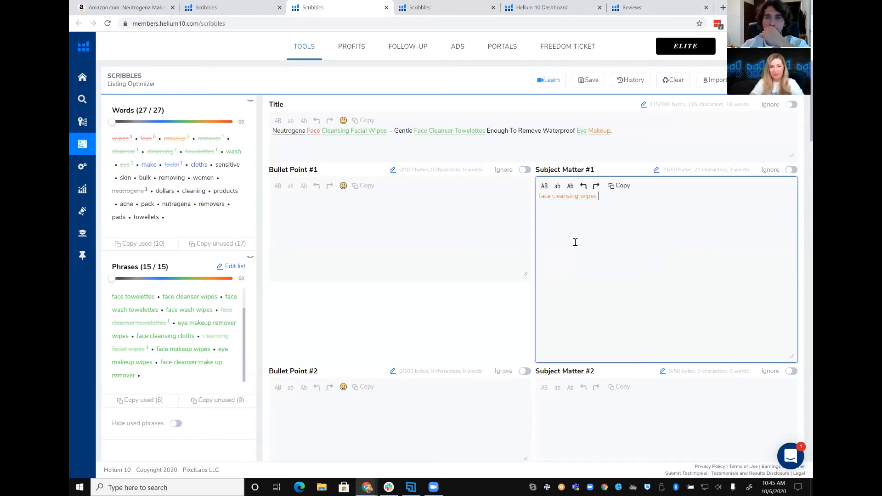
text(eye makeup )
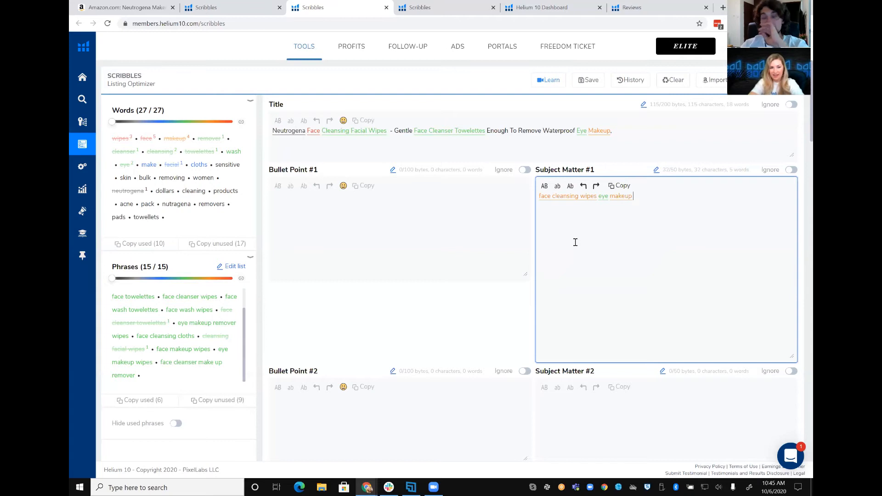
text(remover )
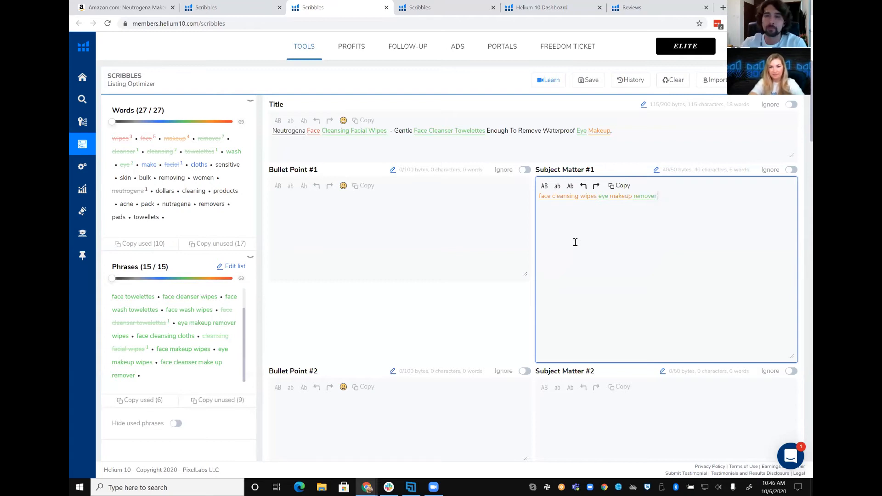
text(wipes)
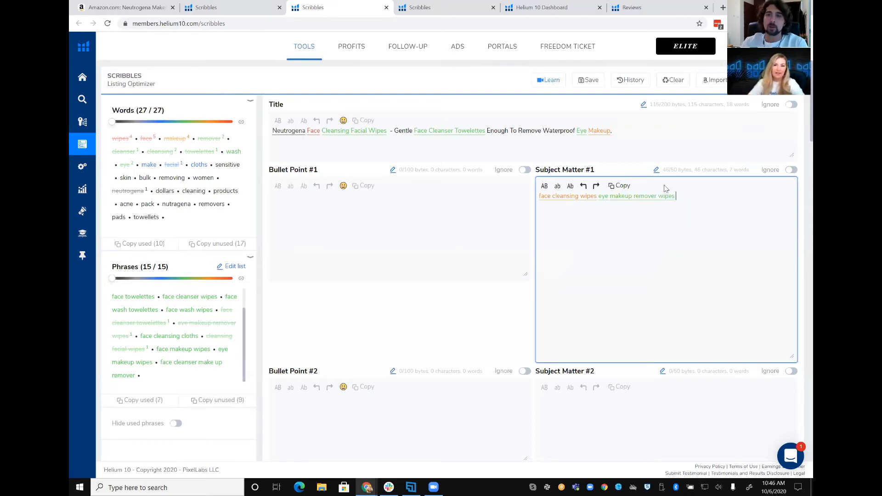
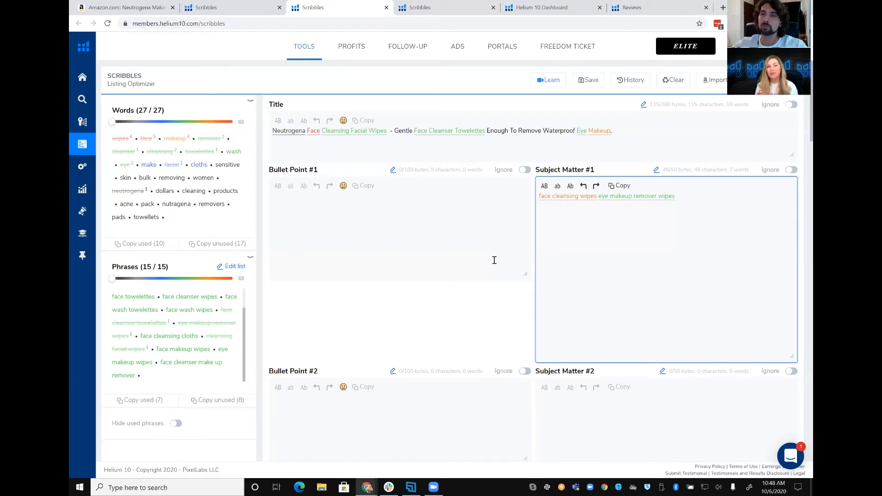
Add the misspelled keyword "towellets" to the Search Terms field.
scroll(494, 260, down, 15)
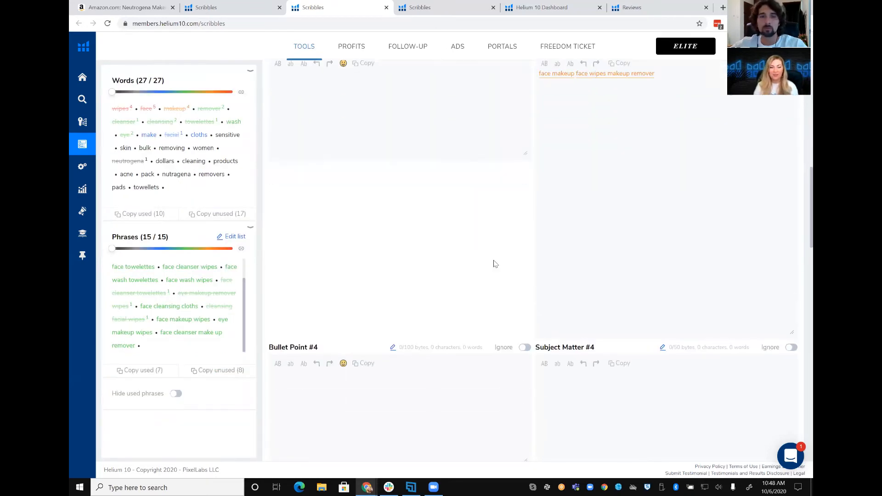
scroll(494, 260, down, 7)
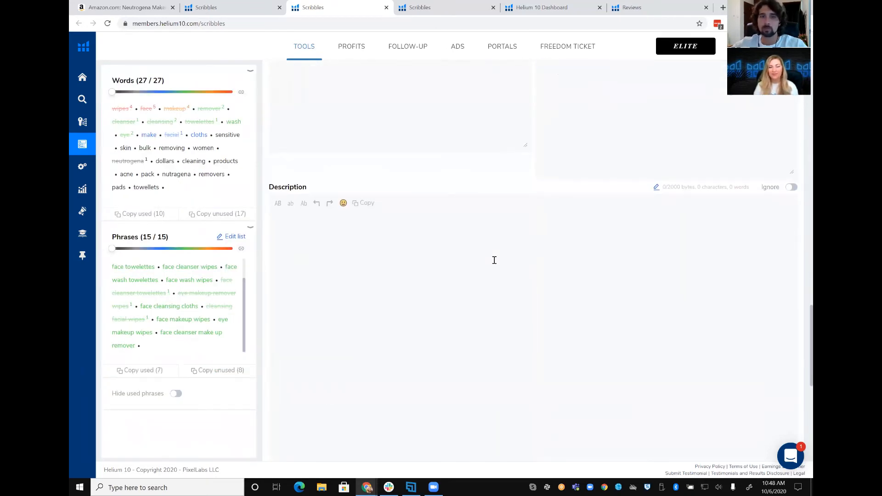
click(451, 407)
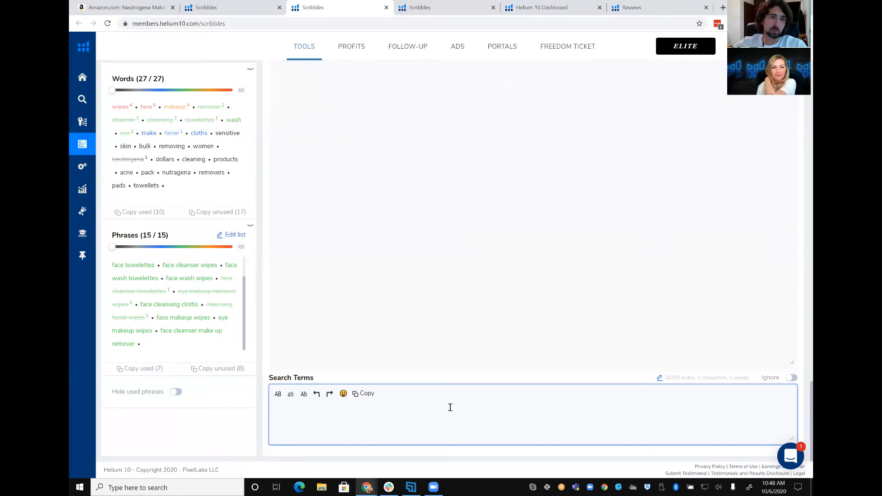
text(towelle)
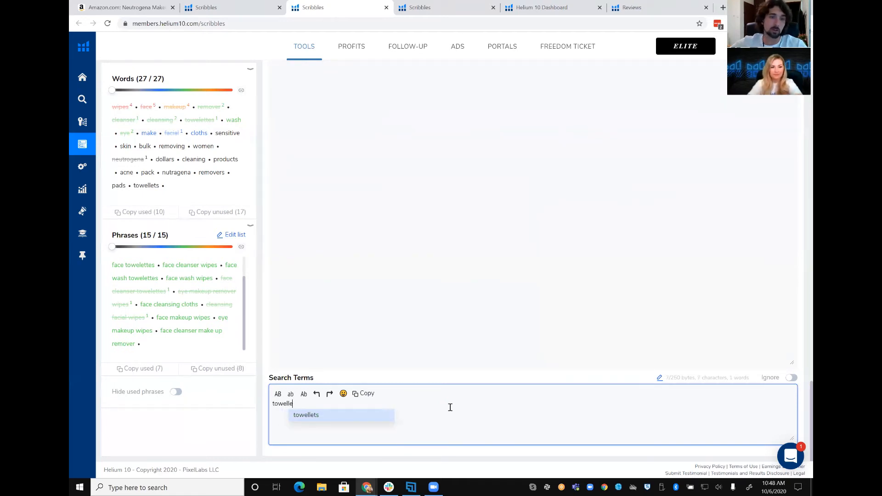
key(Return)
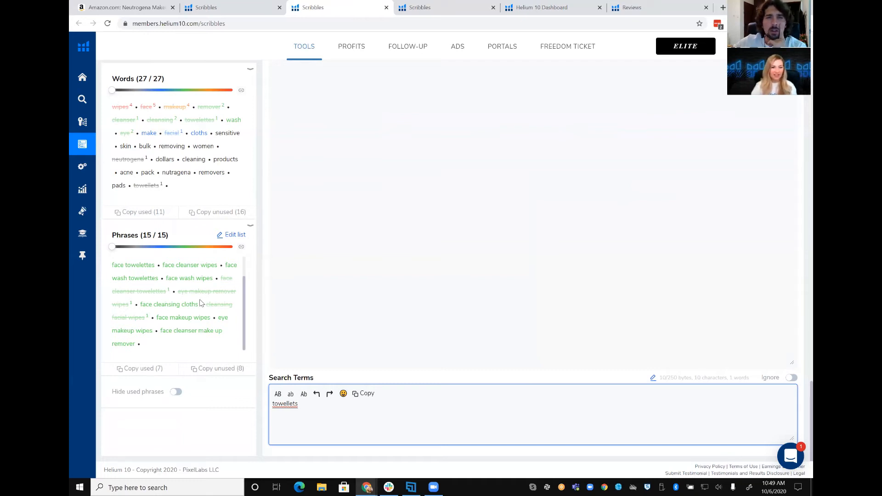
scroll(165, 288, up, 2)
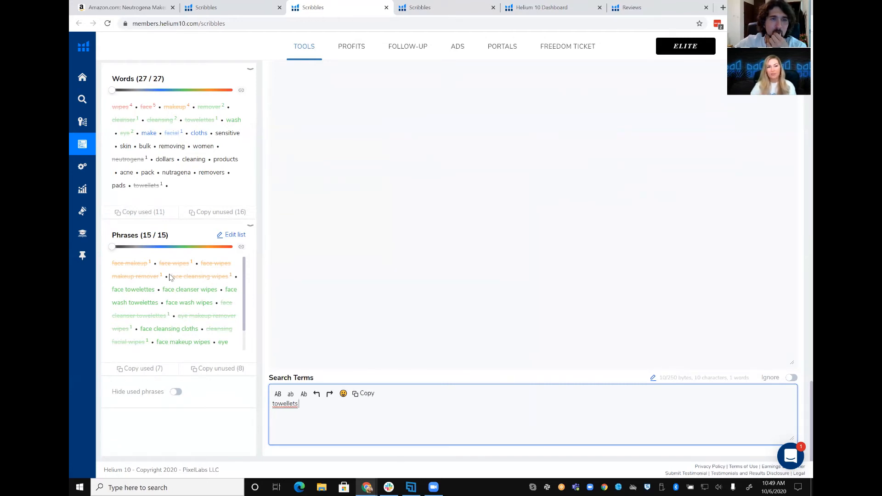
scroll(175, 328, up, 1)
scroll(173, 328, up, 1)
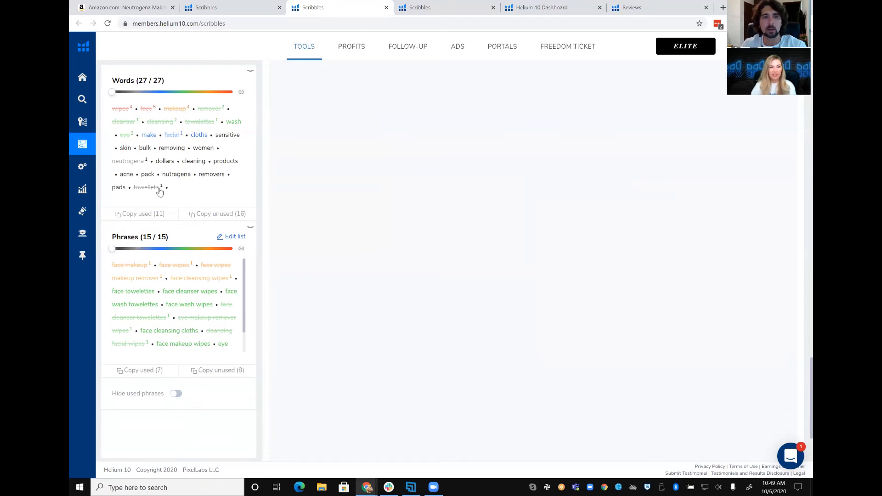
scroll(176, 281, down, 1)
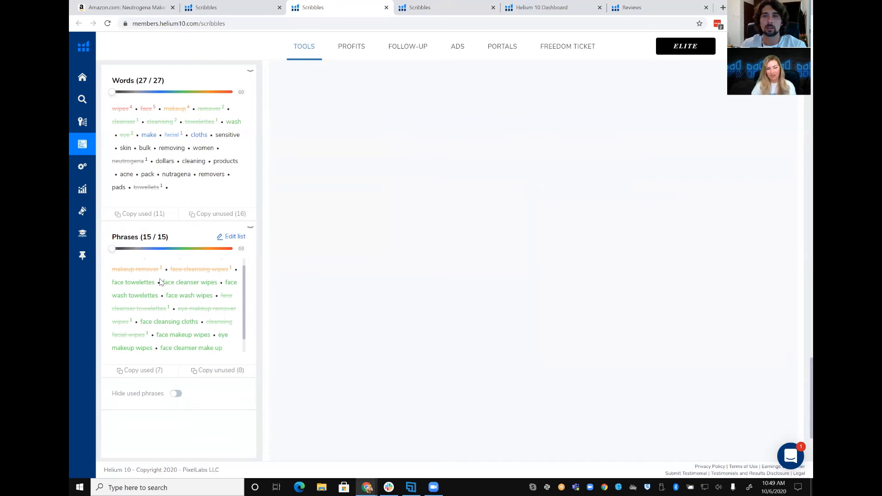
scroll(161, 281, down, 1)
scroll(465, 204, down, 2)
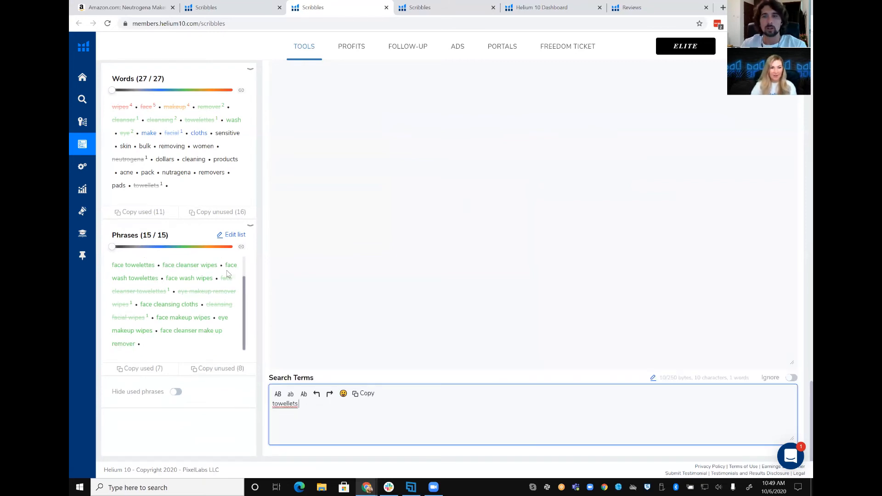
Open the Misspellinator keyword research tool and prepare the keyword "inflatables".
mouse_move(98, 149)
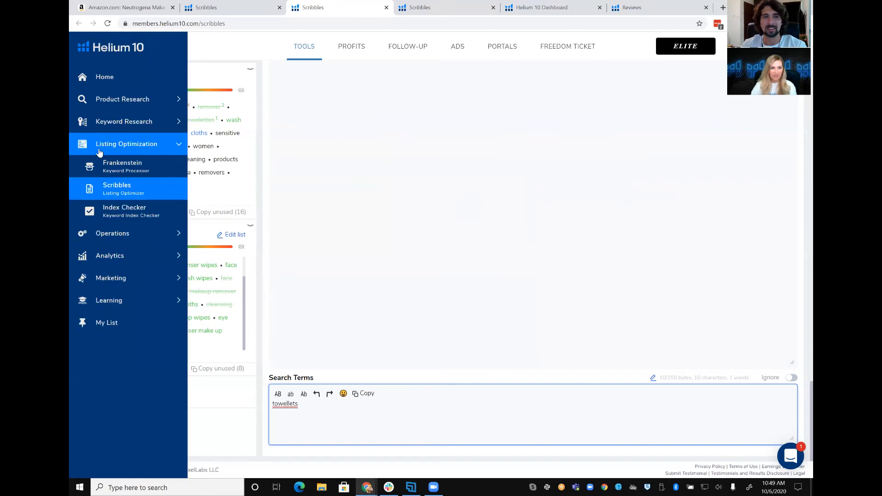
click(177, 124)
click(164, 186)
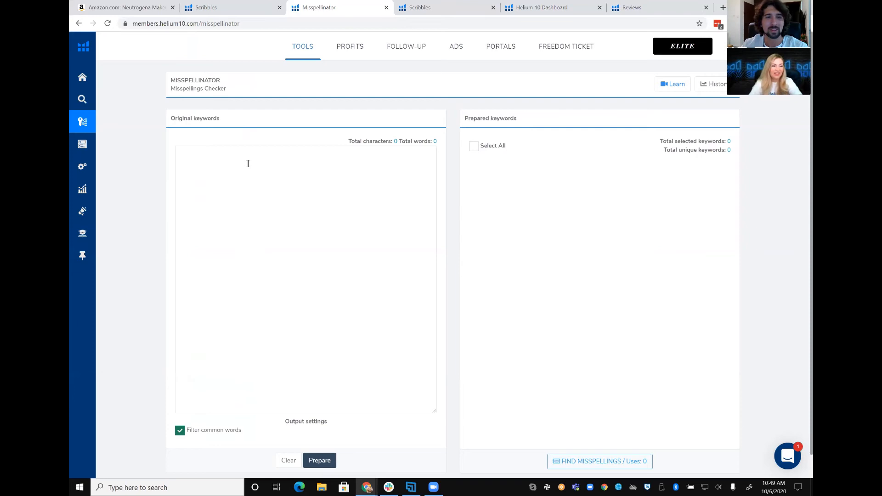
text(inflatables)
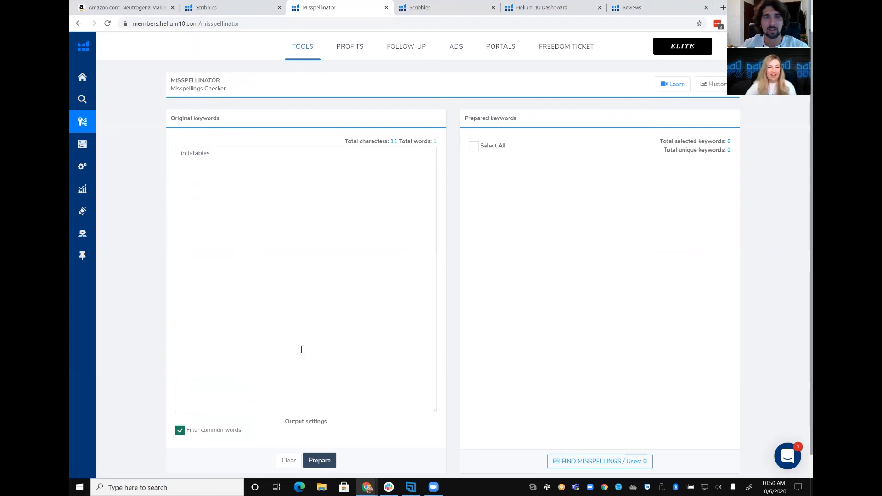
click(324, 460)
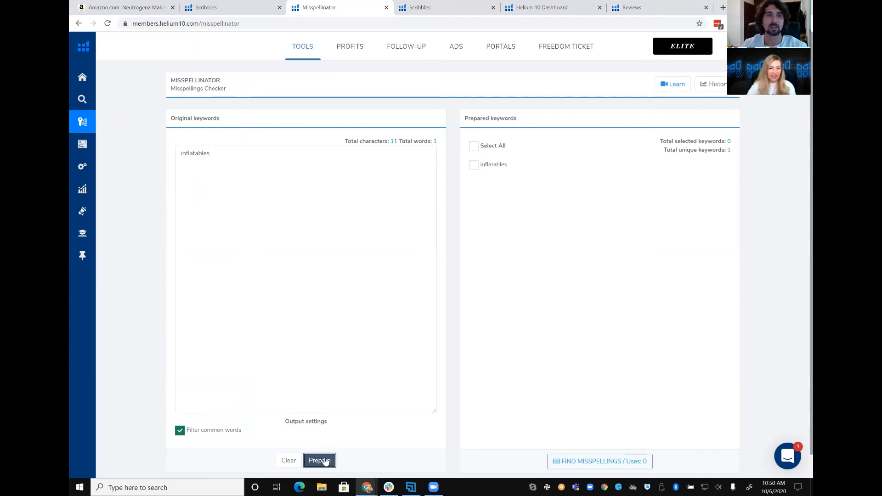
Find misspellings for "inflatables" and reopen that search's result from the history.
click(473, 165)
scroll(534, 255, down, 1)
click(583, 438)
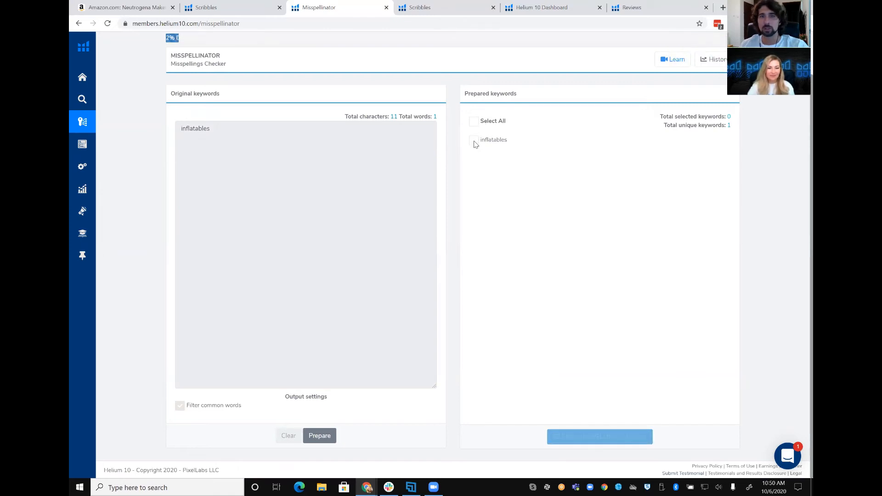
scroll(476, 144, up, 1)
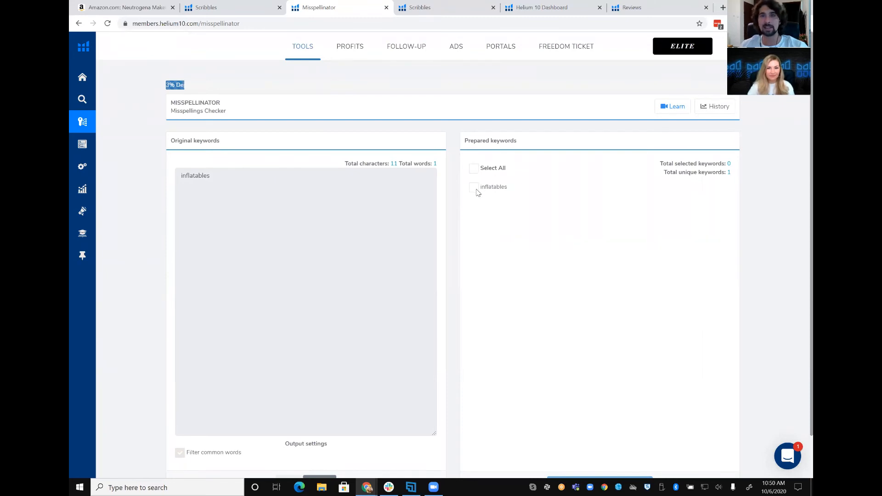
scroll(500, 137, down, 1)
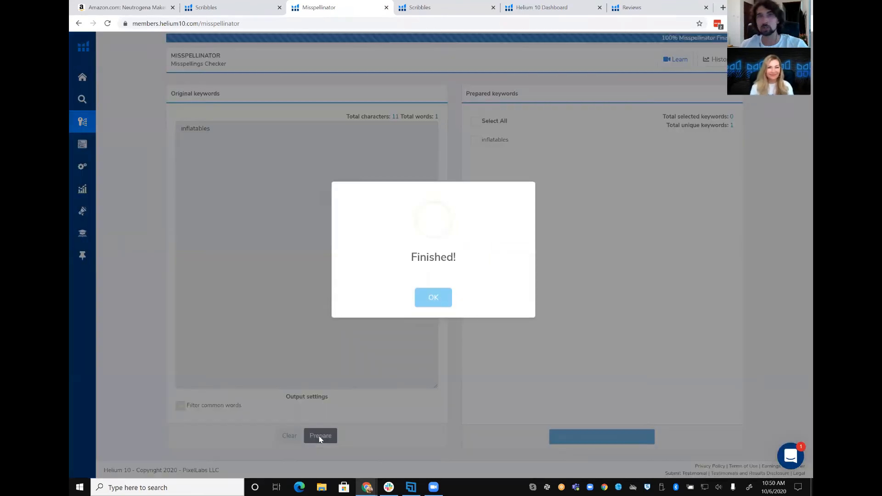
click(433, 300)
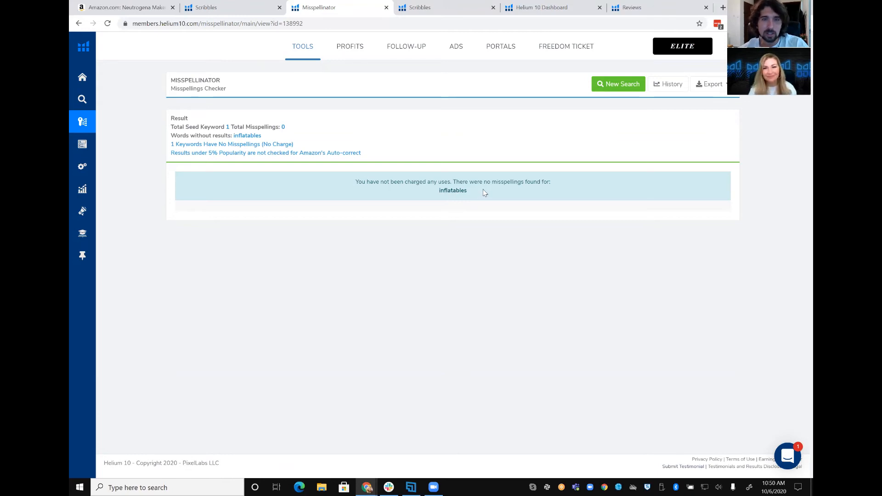
click(662, 87)
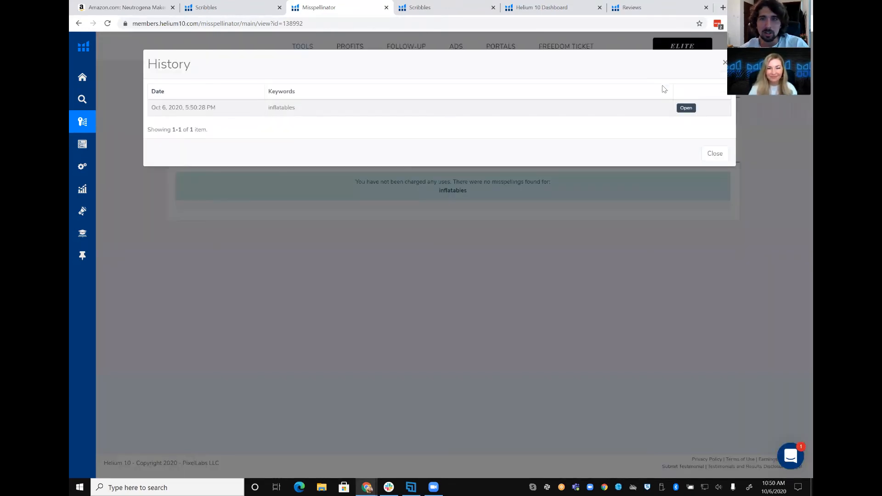
click(685, 110)
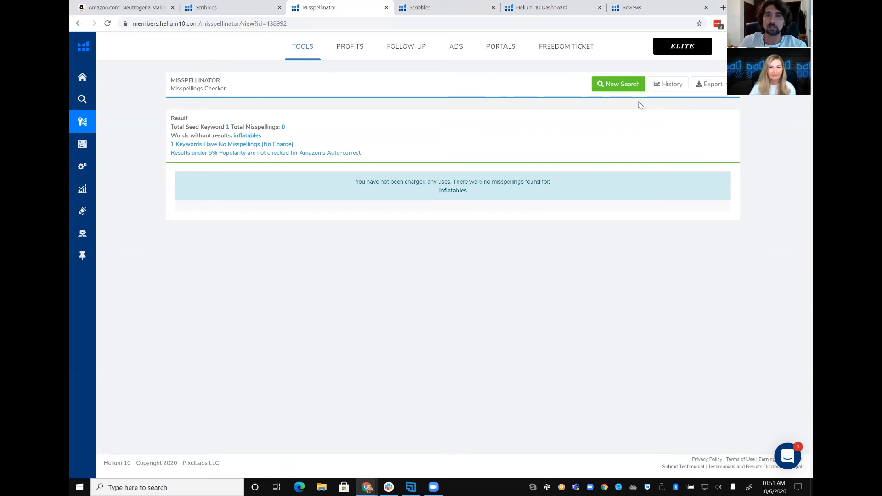
Start a new misspelling search and prepare the keyword "Neutrogena", correcting its spelling with the suggested word.
click(620, 92)
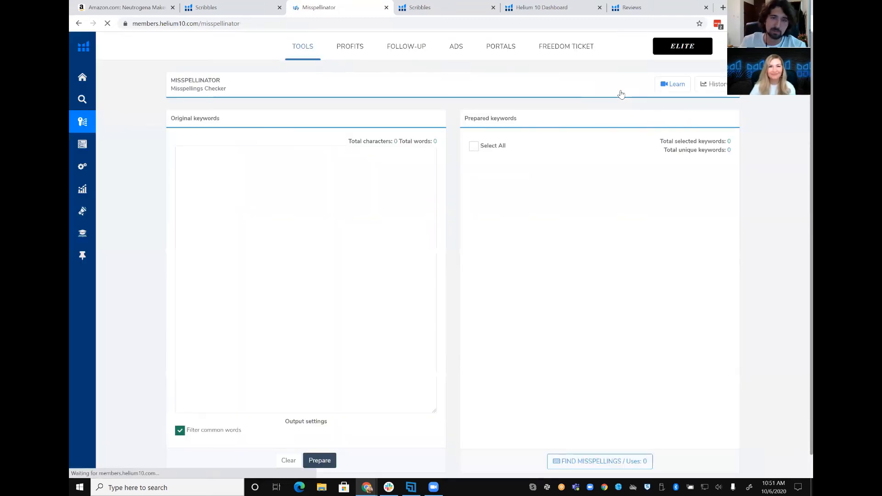
click(417, 165)
text(Neutragena)
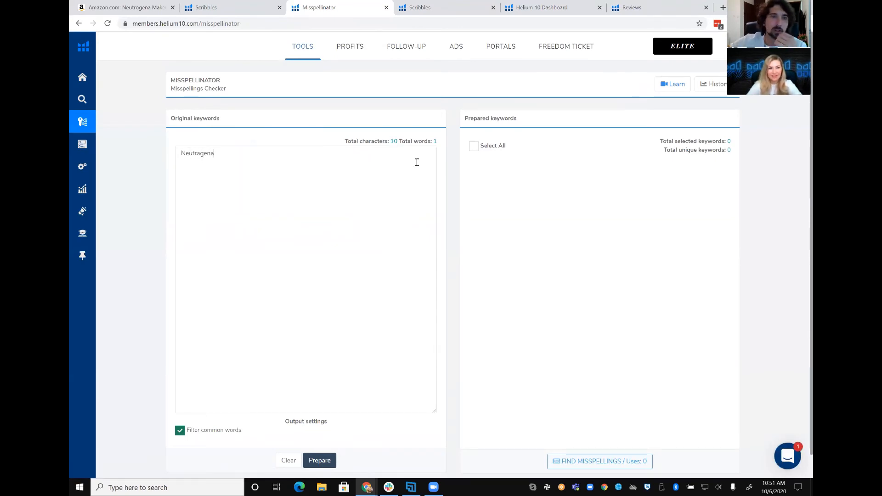
right_click(208, 155)
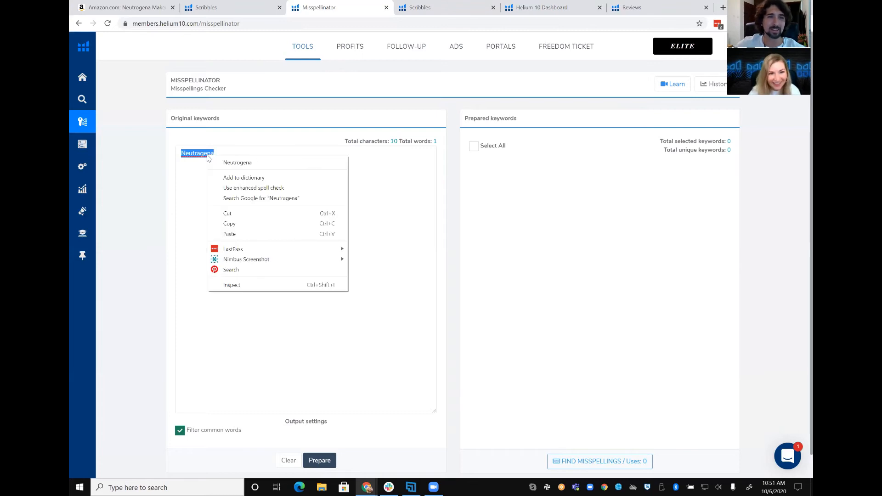
click(234, 162)
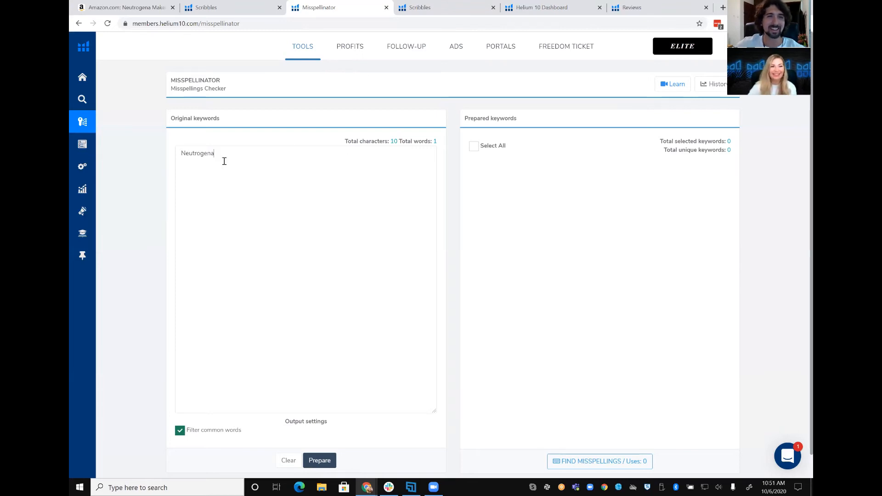
click(320, 461)
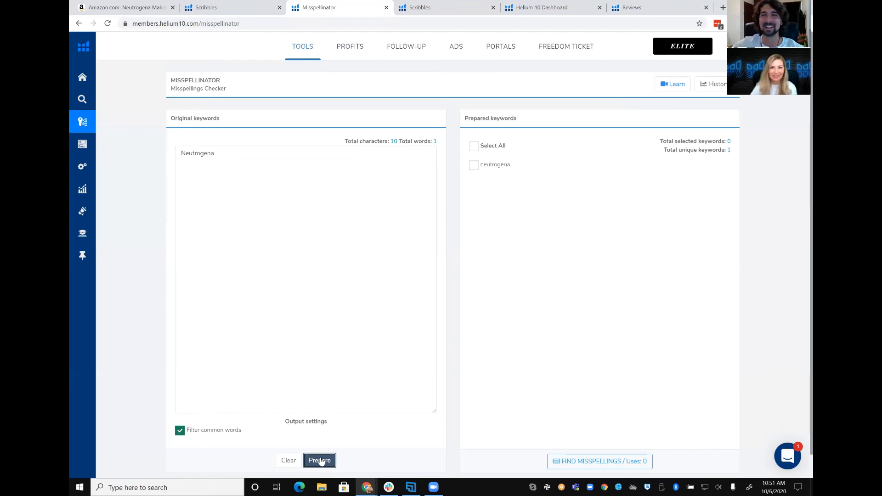
Select all prepared keywords and find misspellings for "neutrogena", opening the result.
click(474, 146)
click(591, 461)
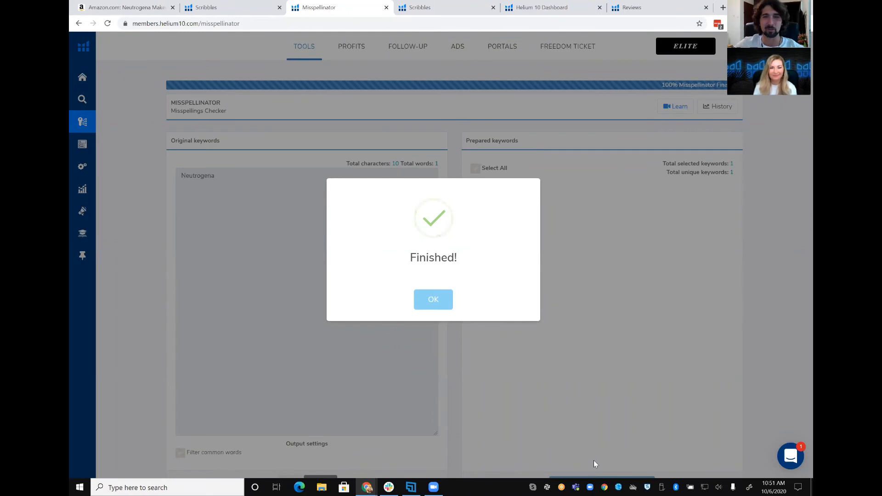
click(441, 301)
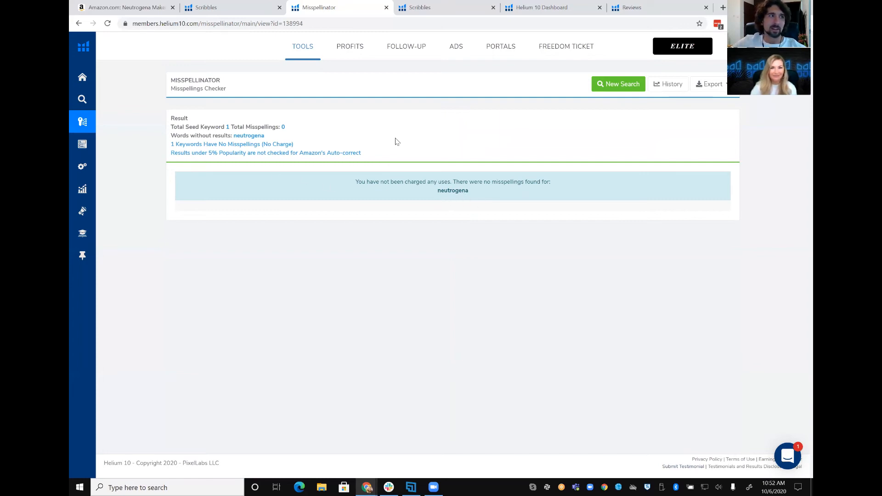
Start another misspelling search and prepare the keyword "knife".
click(618, 84)
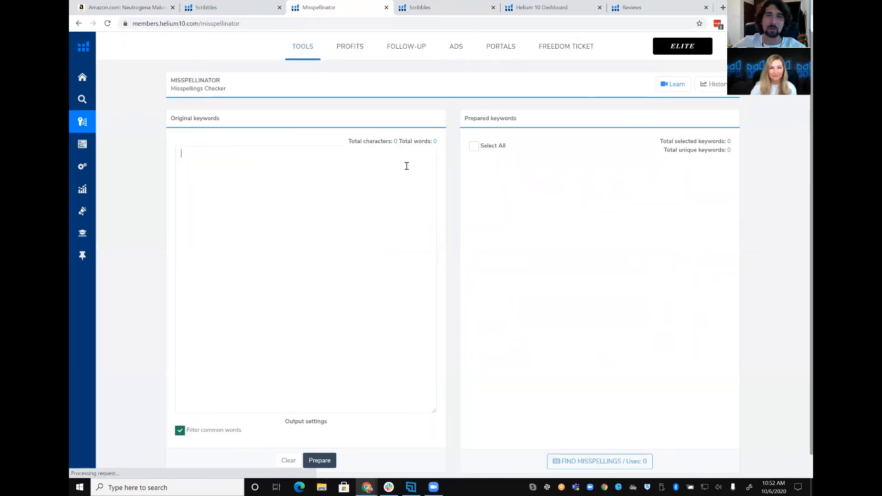
click(406, 166)
text(knife)
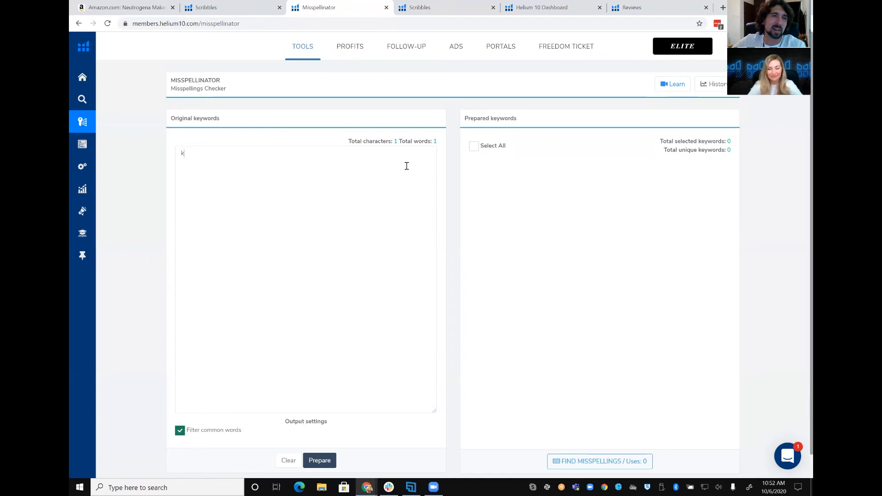
click(320, 460)
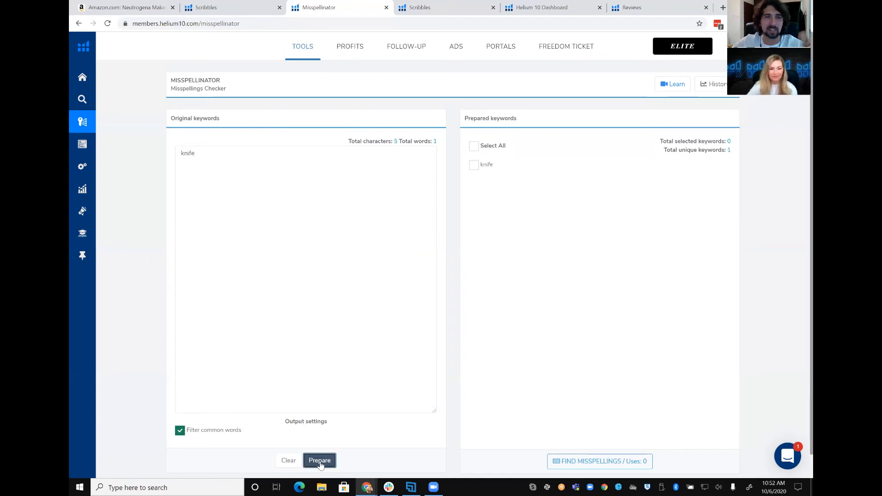
Select all prepared keywords, find misspellings for "knife", and review their popularity and Amazon auto-correct status.
click(474, 146)
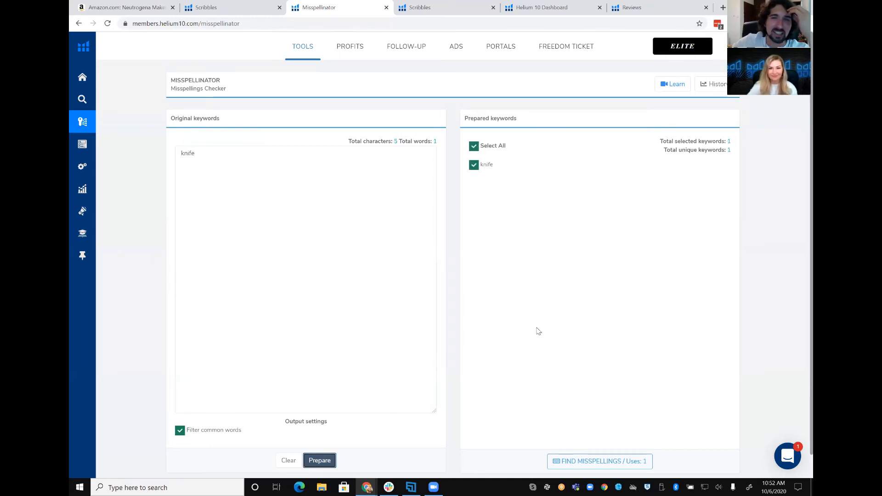
click(600, 461)
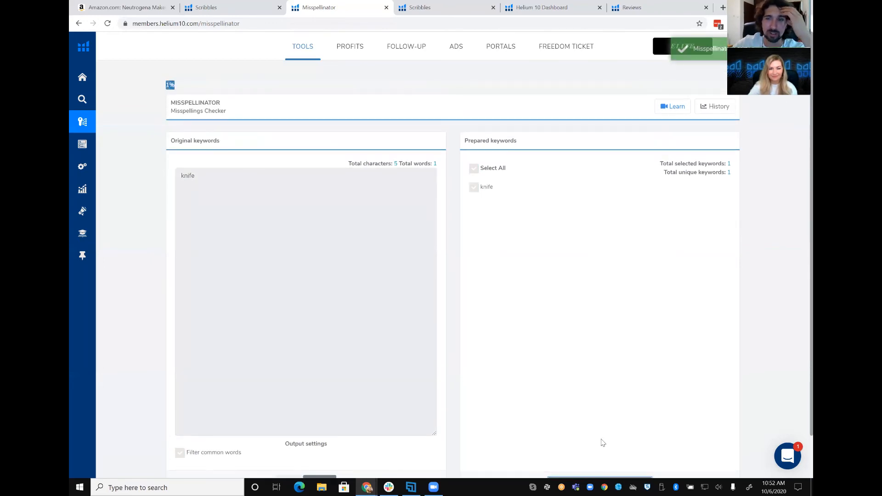
scroll(602, 462, down, 1)
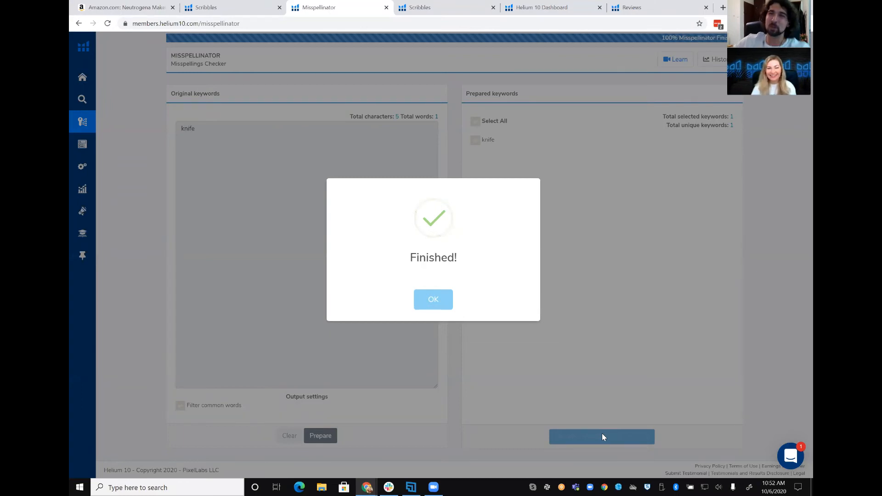
click(445, 302)
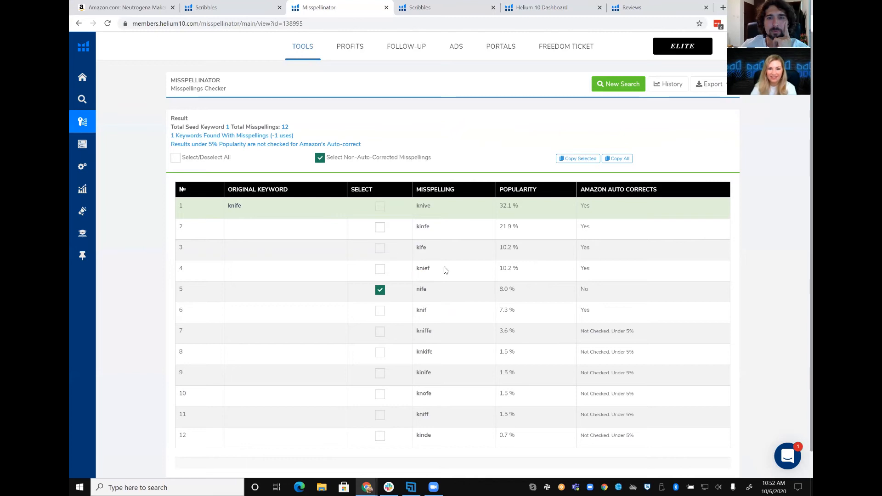
scroll(444, 270, down, 1)
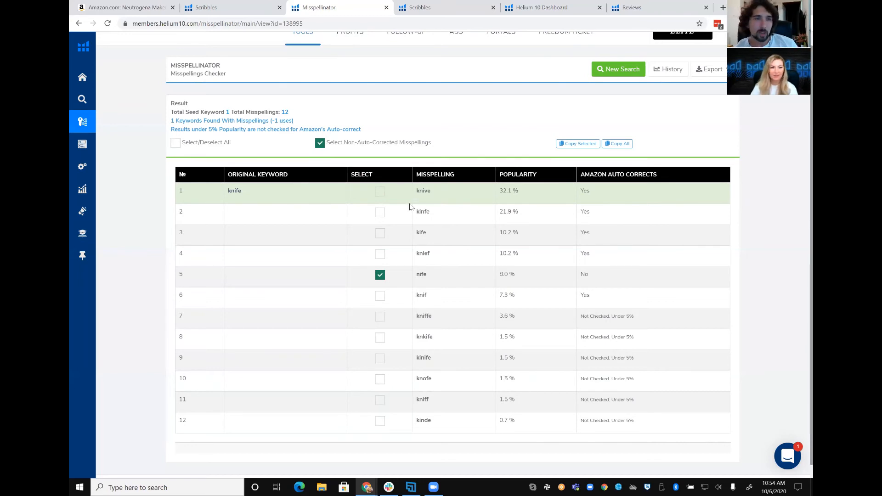
Open the "Makeup Wipes Full Keyword List" folder from the saved keyword lists.
mouse_move(163, 211)
click(113, 323)
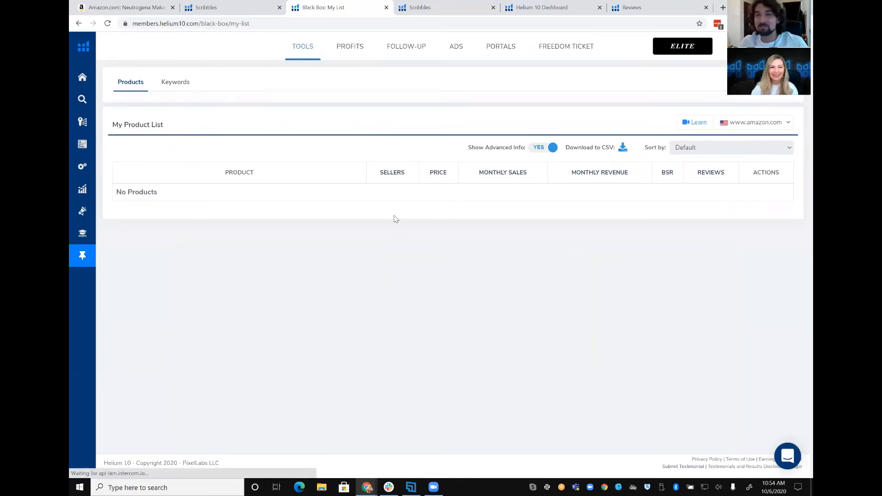
click(170, 87)
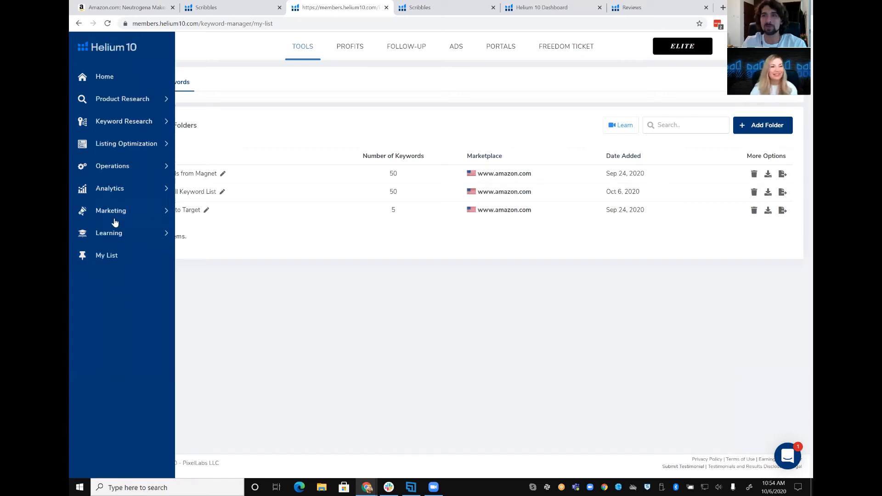
click(180, 193)
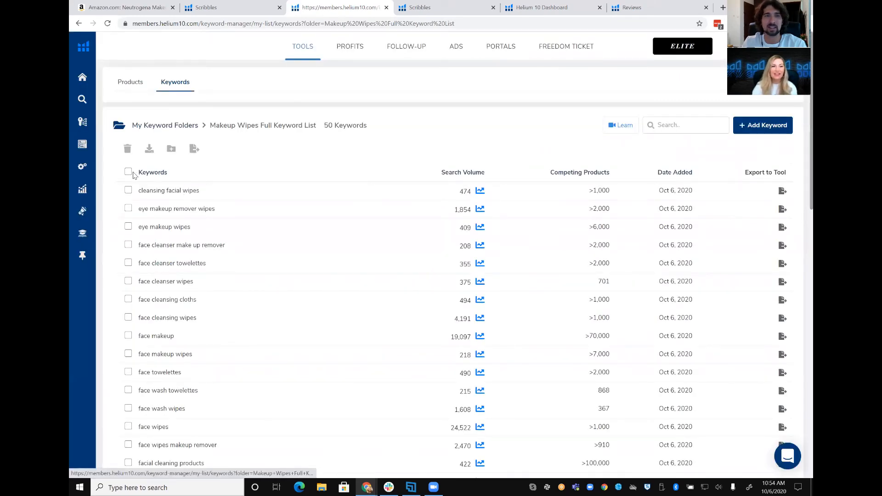
Export all keywords in the folder to Index Checker and dismiss the notice about listings with variations.
click(128, 173)
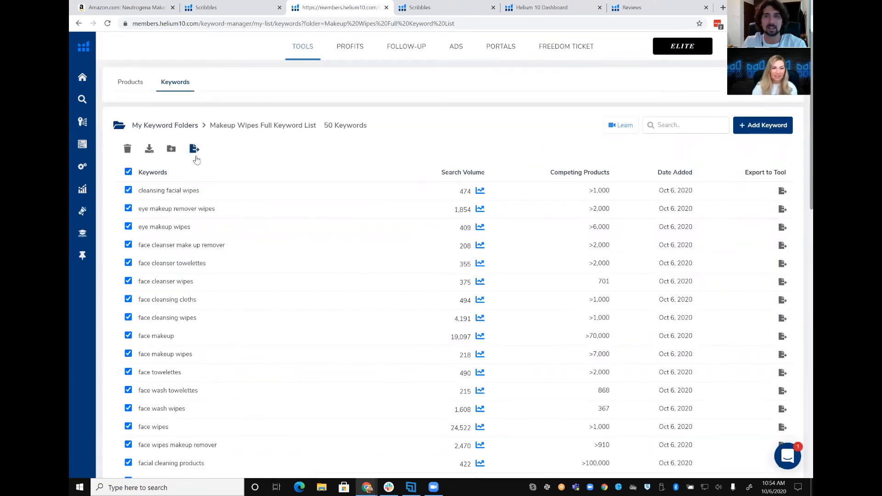
click(194, 149)
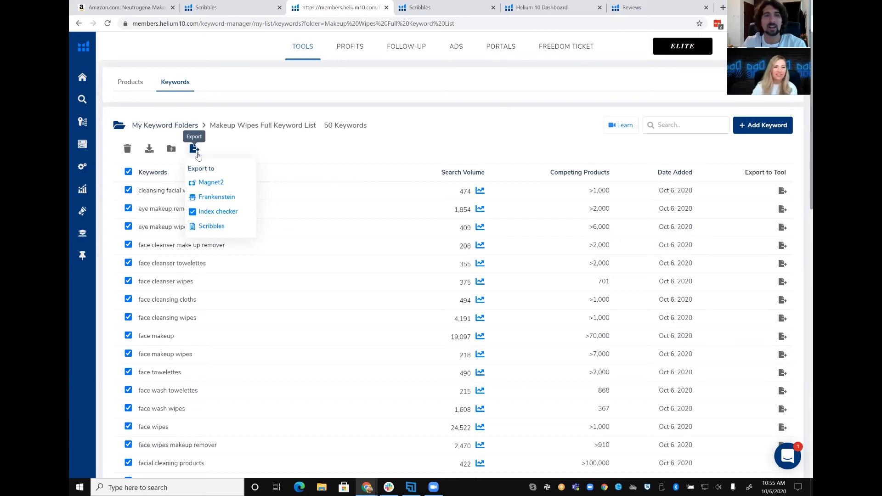
click(215, 216)
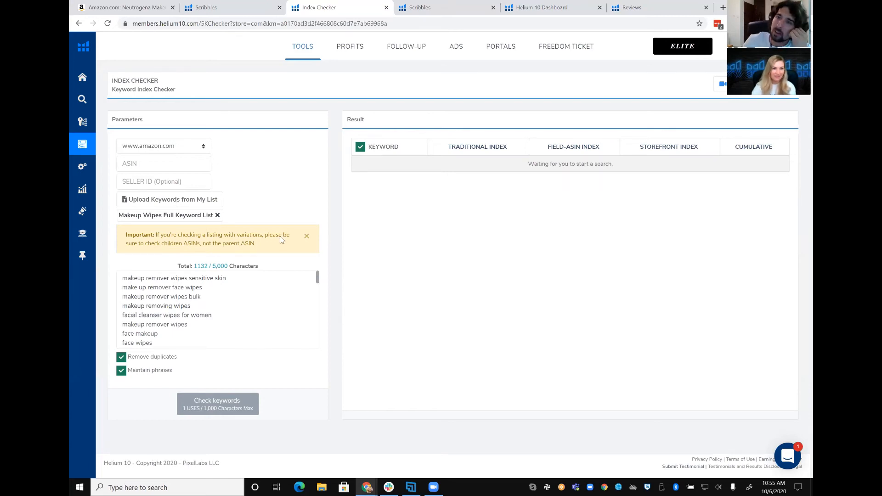
click(306, 236)
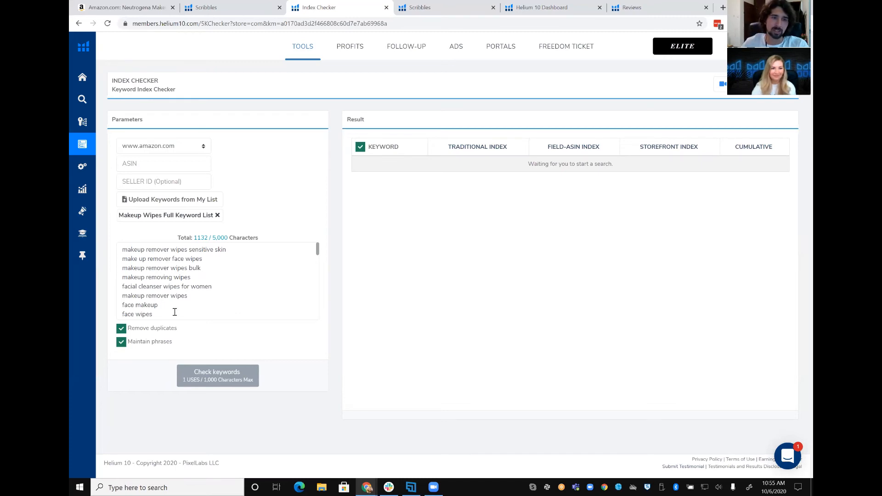
Delete the last eight keywords, from "make up remover cleanser" to "makeup remover towellets", and try to check the remaining ones.
scroll(174, 312, down, 8)
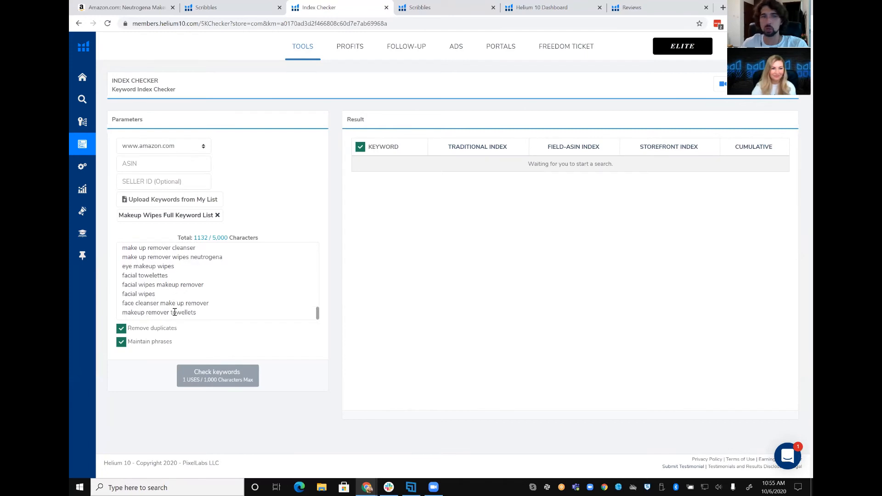
drag(198, 312, 123, 274)
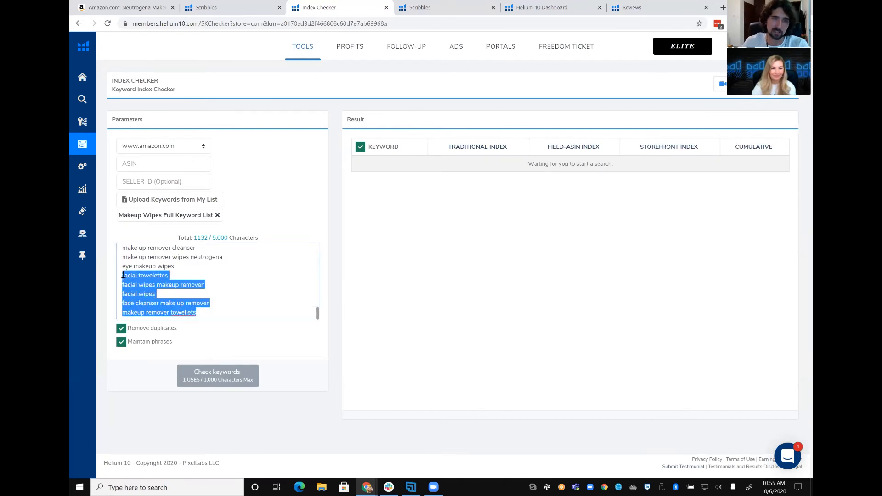
key(BackSpace)
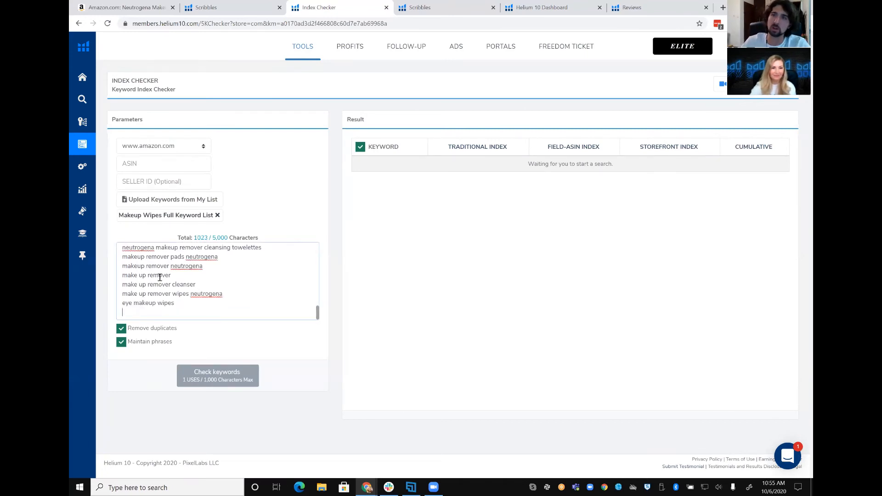
drag(184, 309, 117, 287)
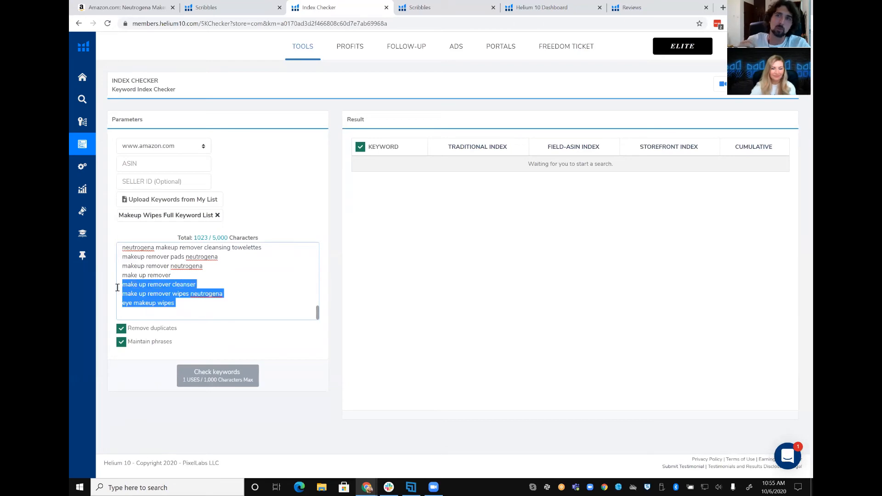
key(BackSpace)
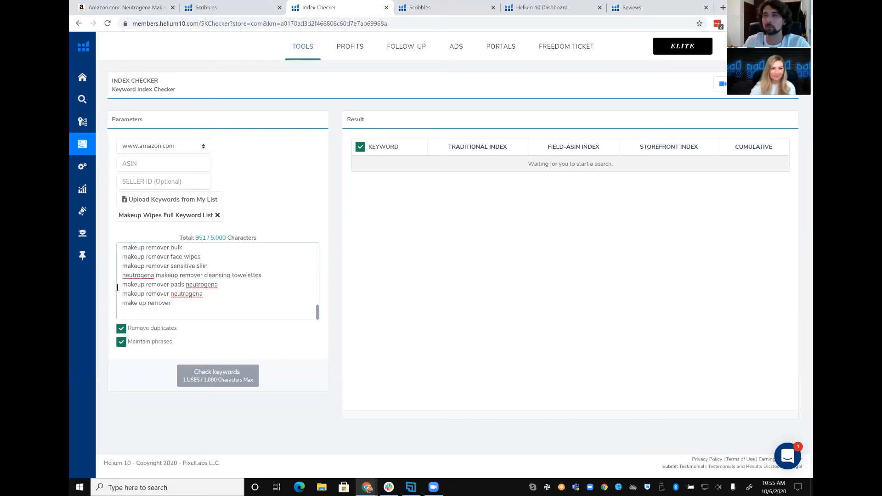
click(207, 381)
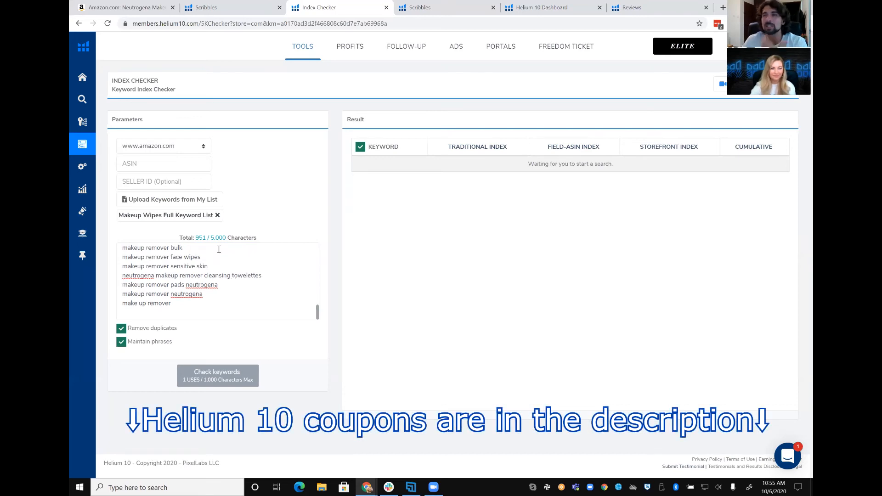
Turn off duplicate removal and reload the keywords from the Makeup Wipes Full Keyword List.
click(120, 328)
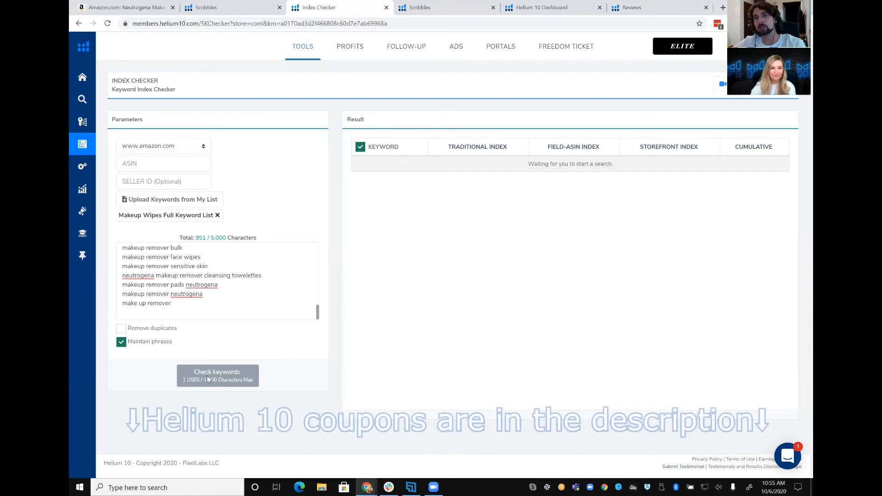
scroll(234, 301, up, 5)
scroll(234, 299, up, 5)
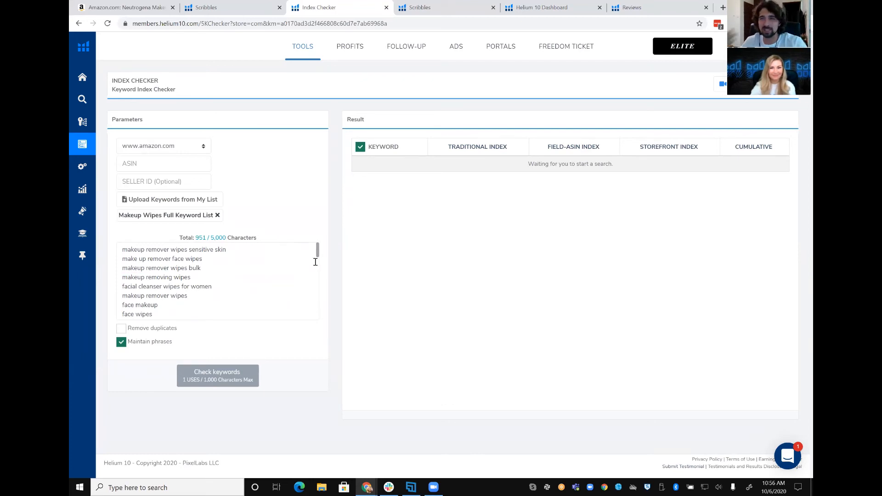
scroll(280, 255, down, 5)
scroll(280, 256, down, 5)
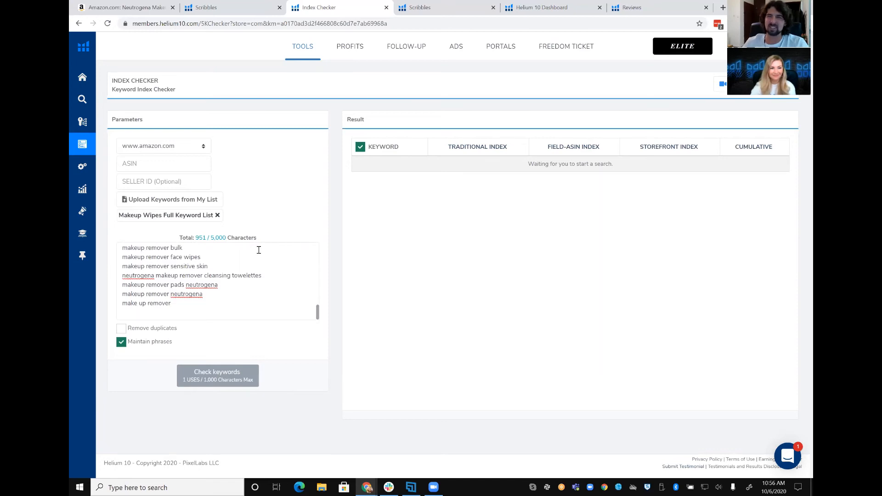
click(194, 205)
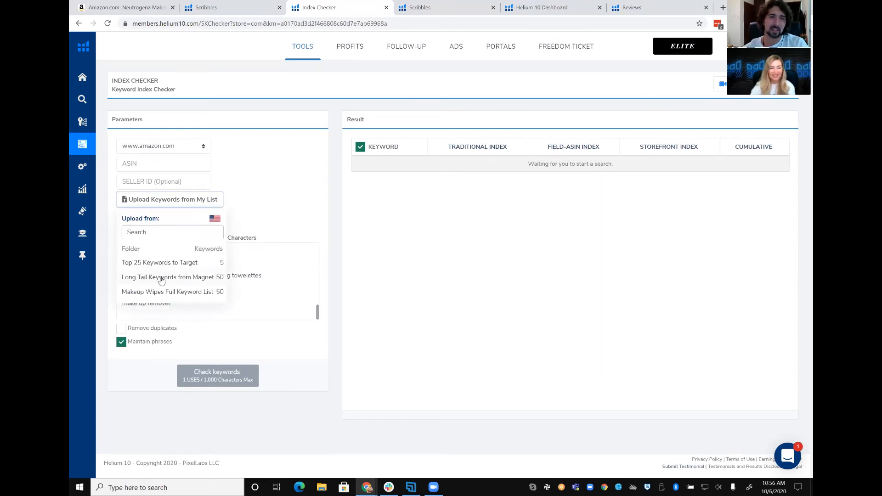
click(162, 292)
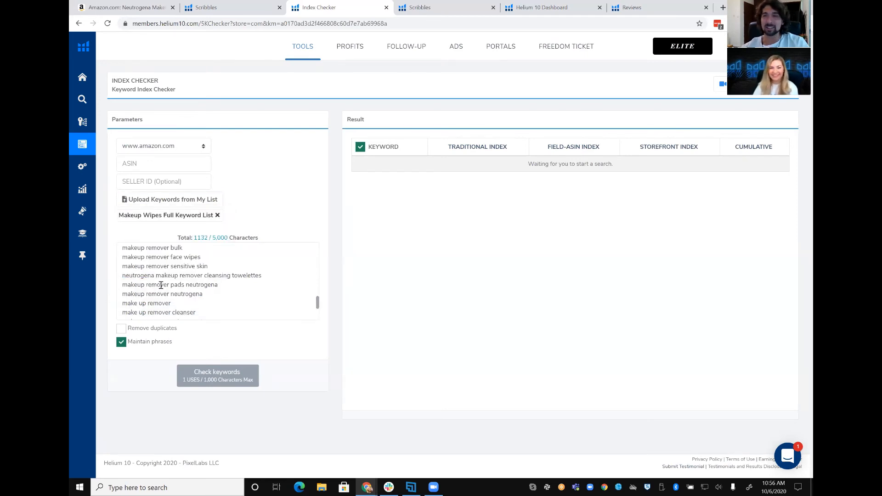
click(167, 204)
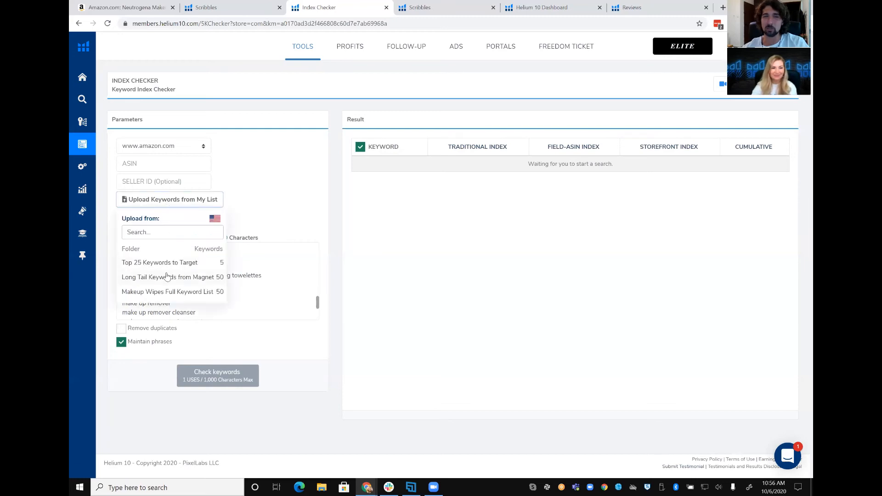
click(167, 293)
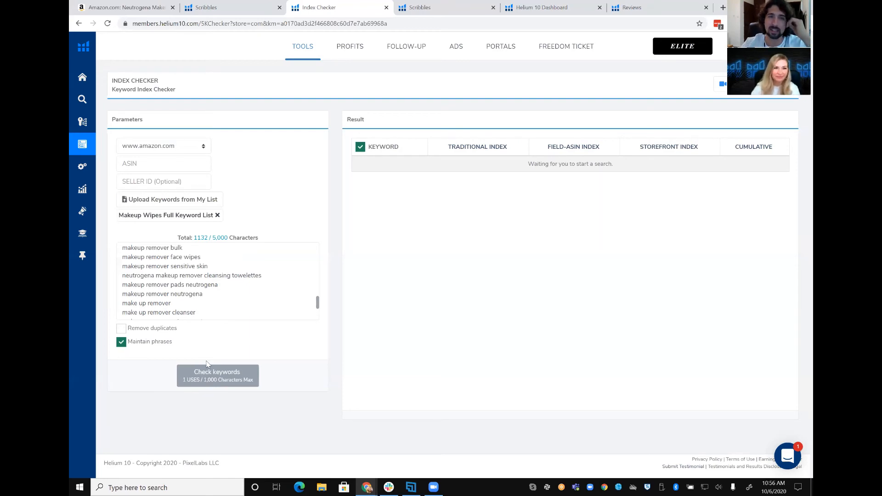
Copy the ASIN B00U2VQZDS from the web address of the Neutrogena makeup wipes listing on Amazon.
click(130, 7)
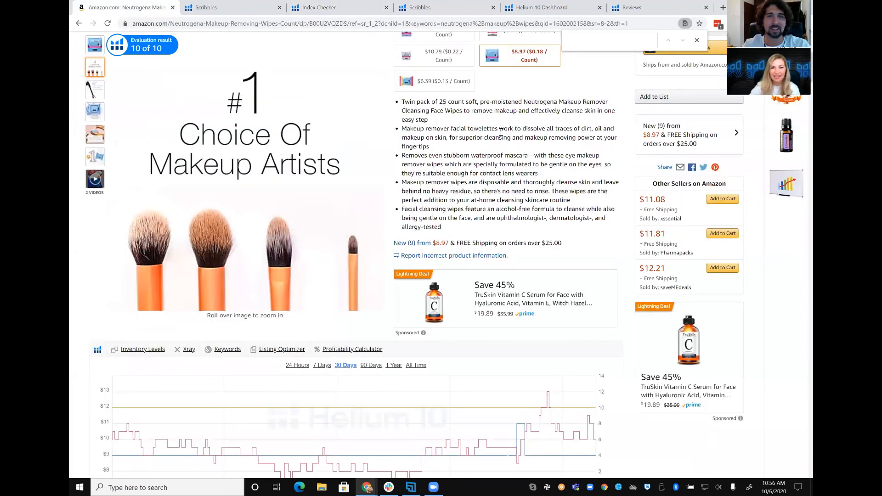
scroll(500, 132, up, 3)
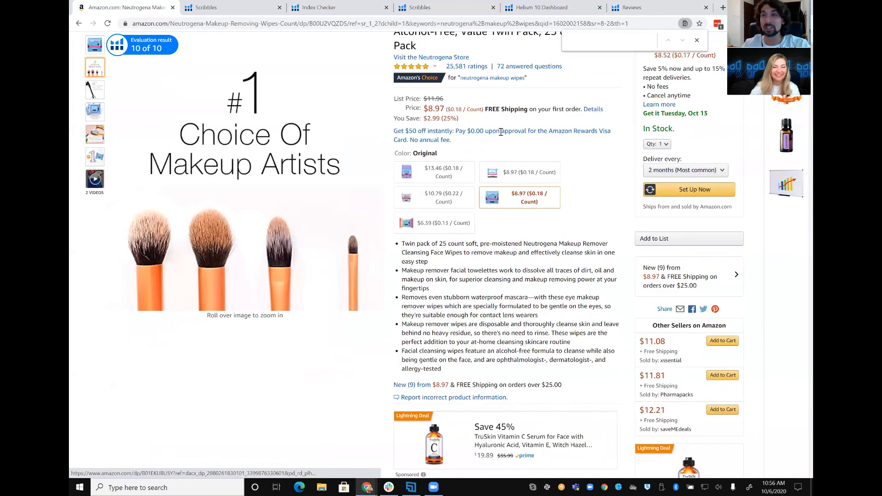
scroll(500, 132, up, 2)
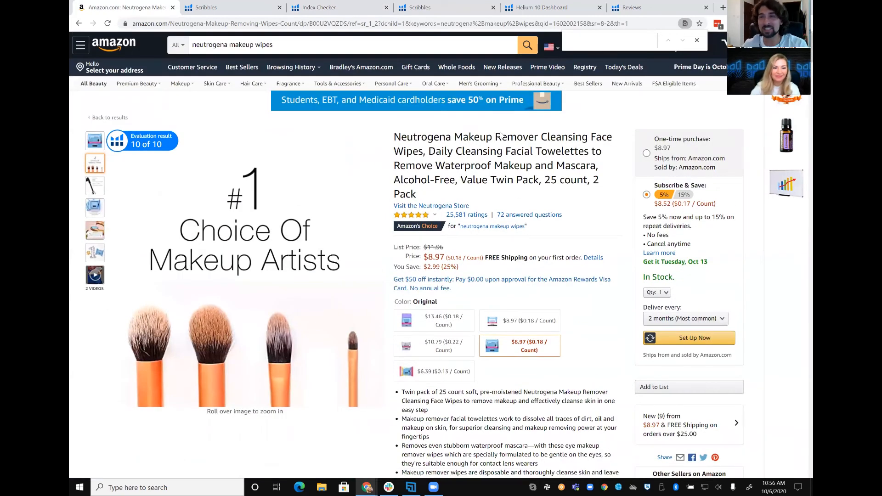
scroll(500, 132, down, 5)
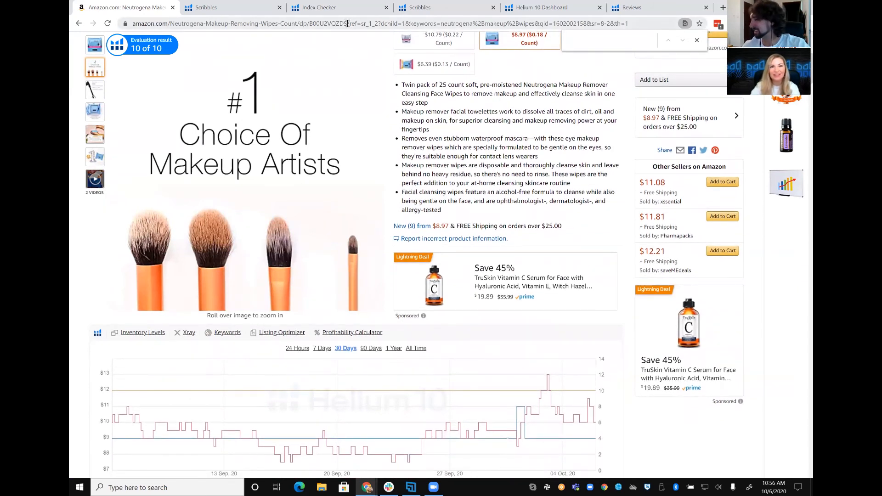
drag(348, 23, 310, 23)
key(ctrl+c)
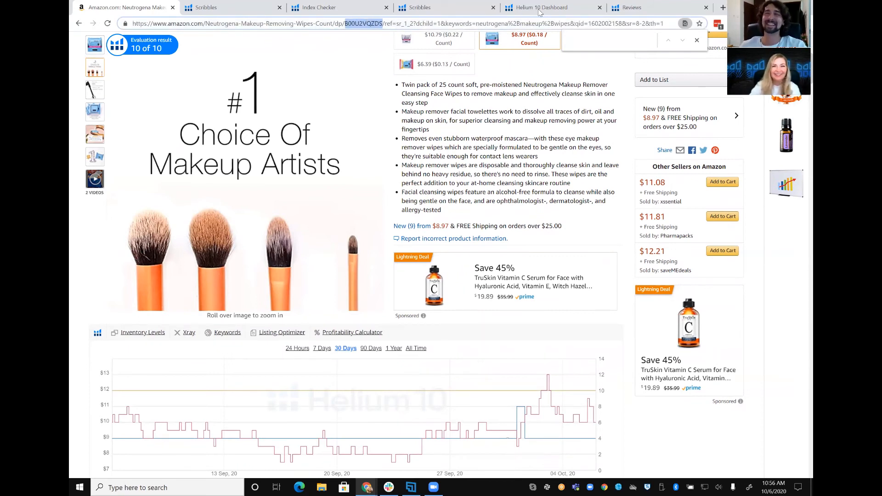
Enter the ASIN B00U2VQZDS in Index Checker and run the keyword check, continuing despite the long key phrases.
click(205, 9)
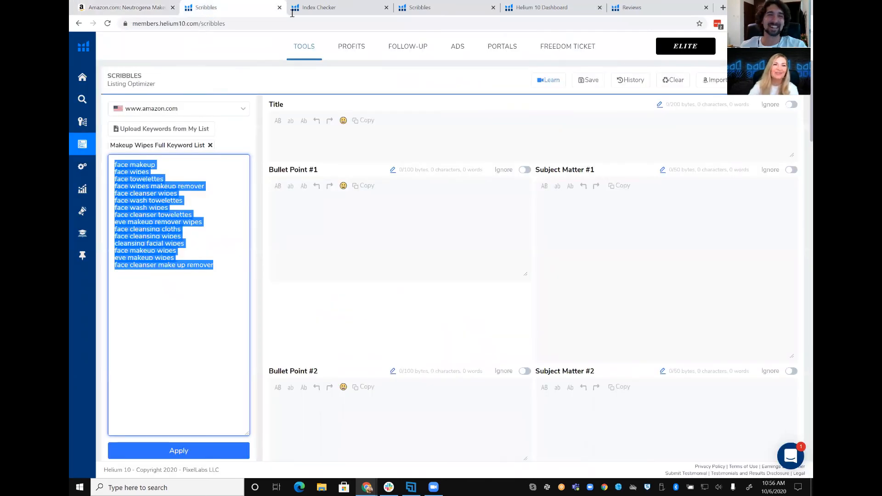
click(323, 10)
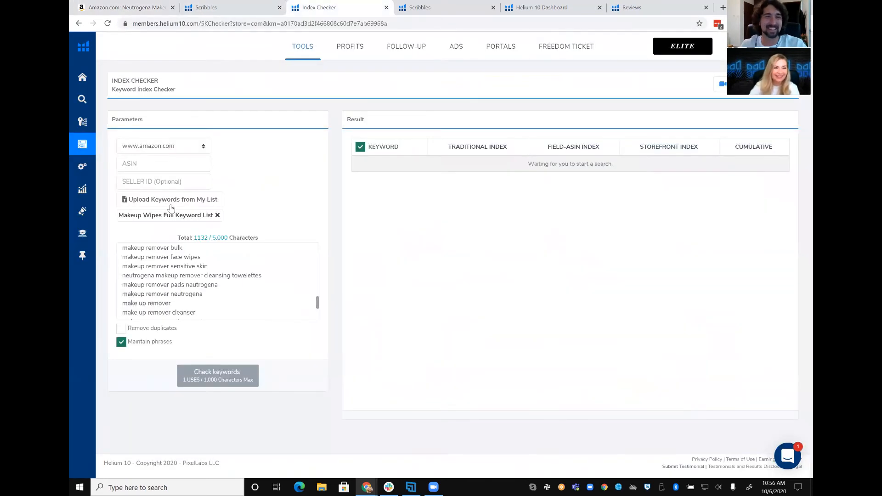
click(174, 163)
key(ctrl+v)
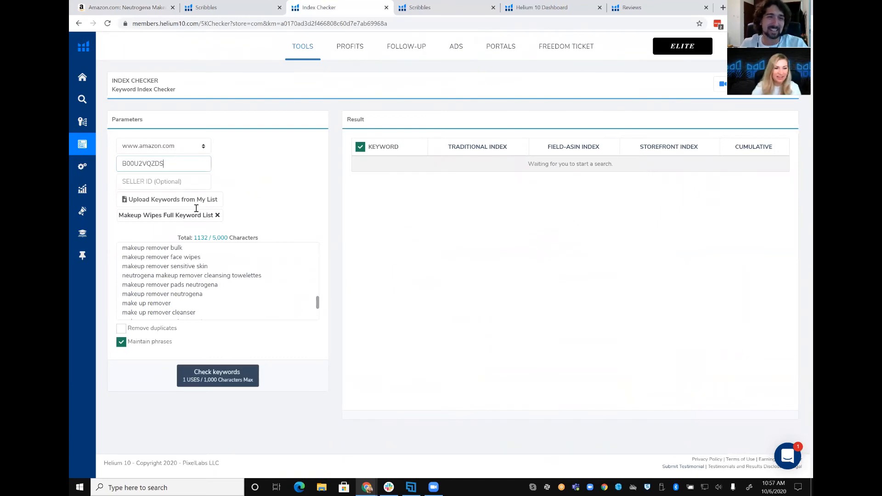
click(212, 380)
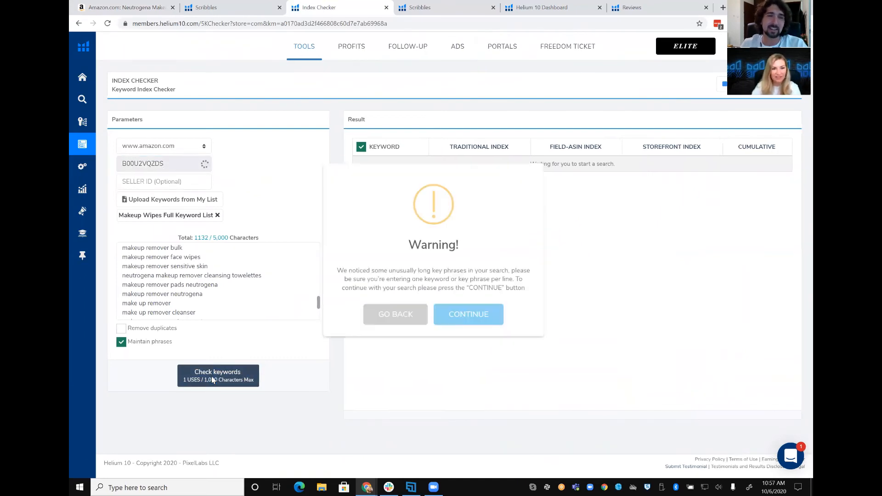
click(470, 313)
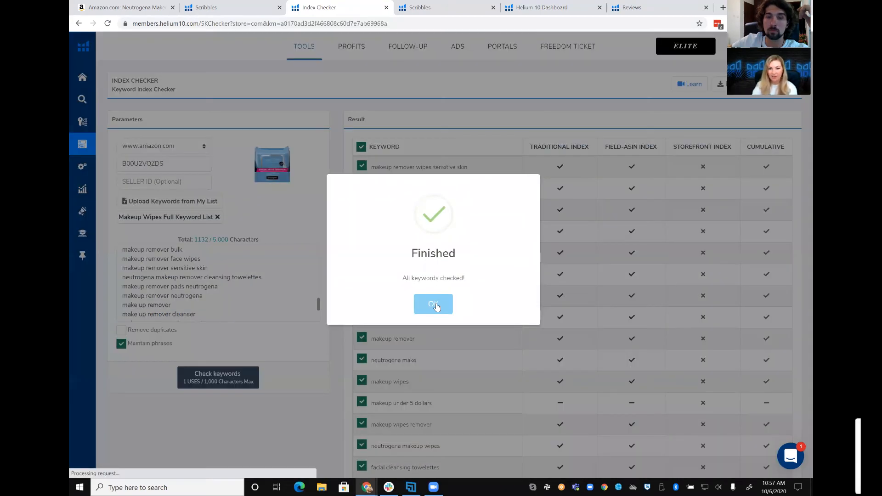
click(435, 305)
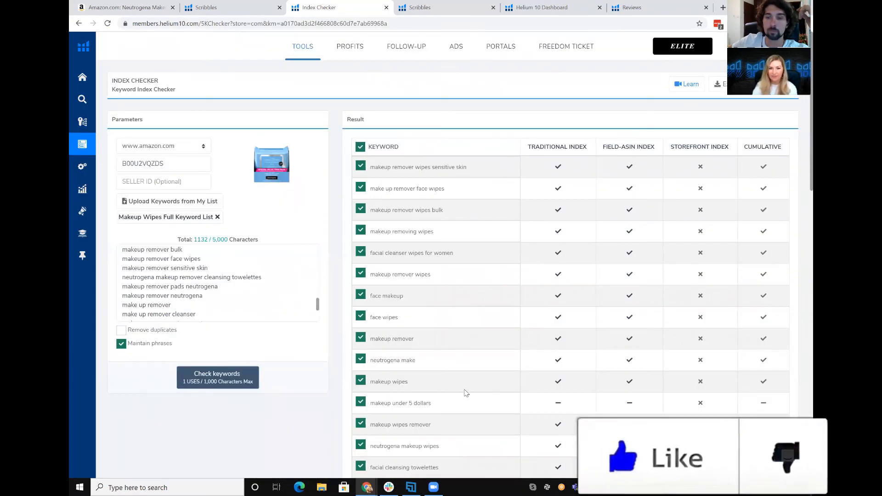
Review the traditional, field-ASIN, storefront and cumulative index status of all checked keywords.
scroll(459, 336, down, 3)
scroll(460, 335, down, 15)
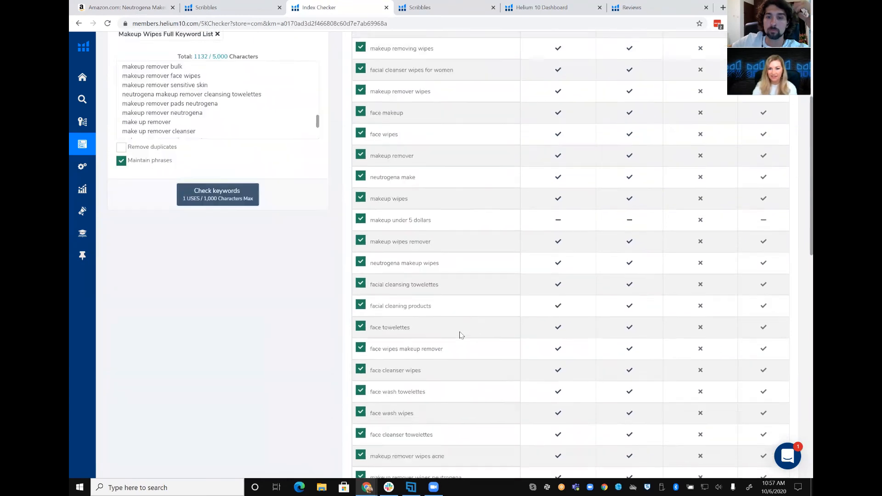
scroll(461, 336, down, 3)
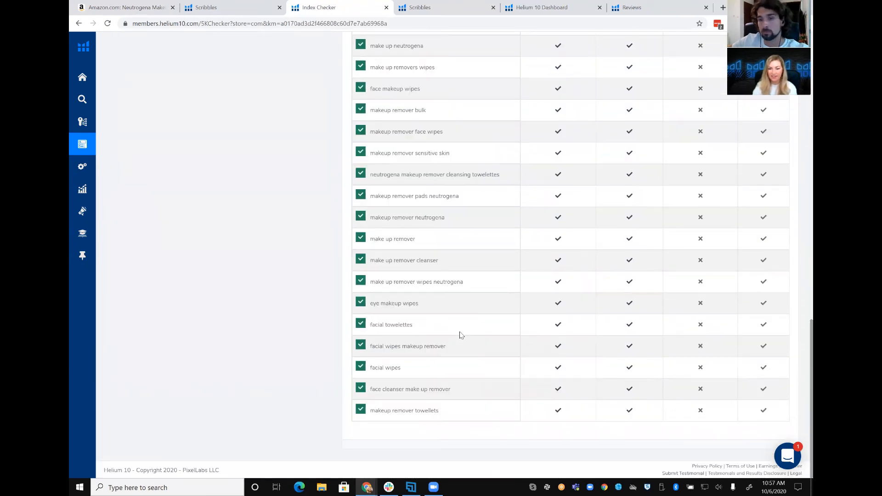
scroll(461, 335, up, 12)
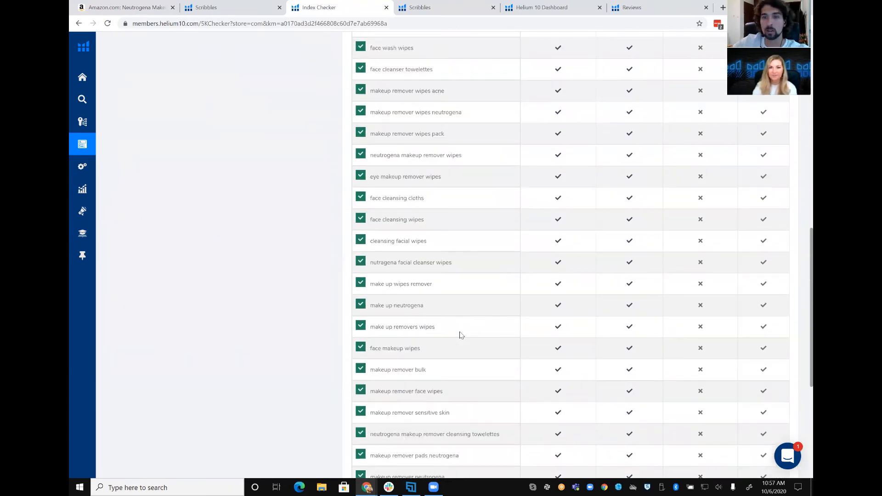
scroll(460, 335, up, 5)
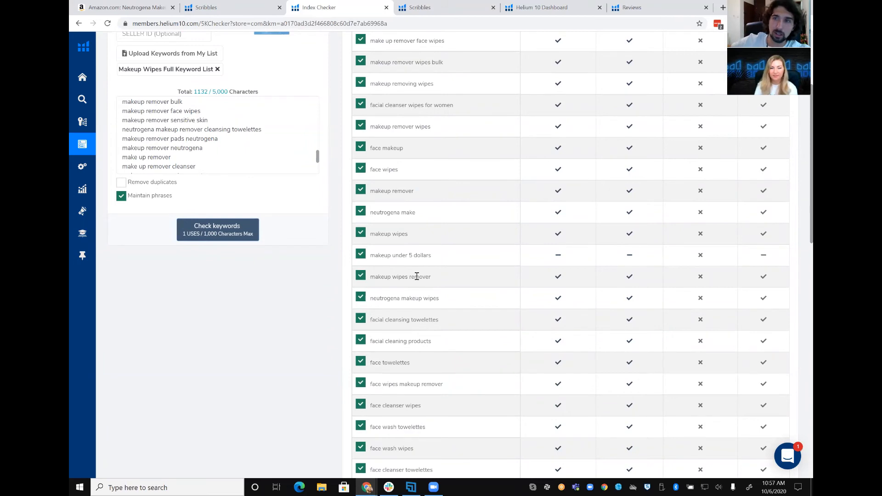
Switch to the Neutrogena makeup wipes listing on Amazon and look through its manufacturer content down to the product comparison chart.
click(119, 10)
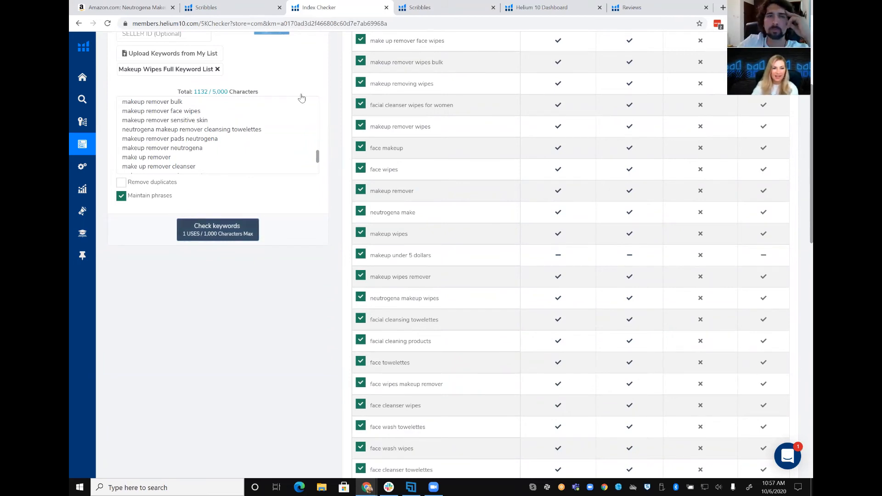
scroll(547, 289, down, 4)
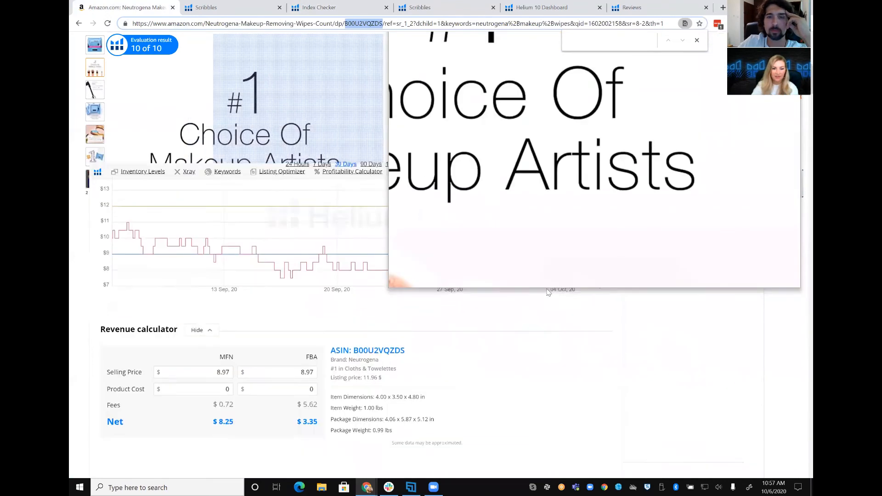
scroll(547, 292, down, 4)
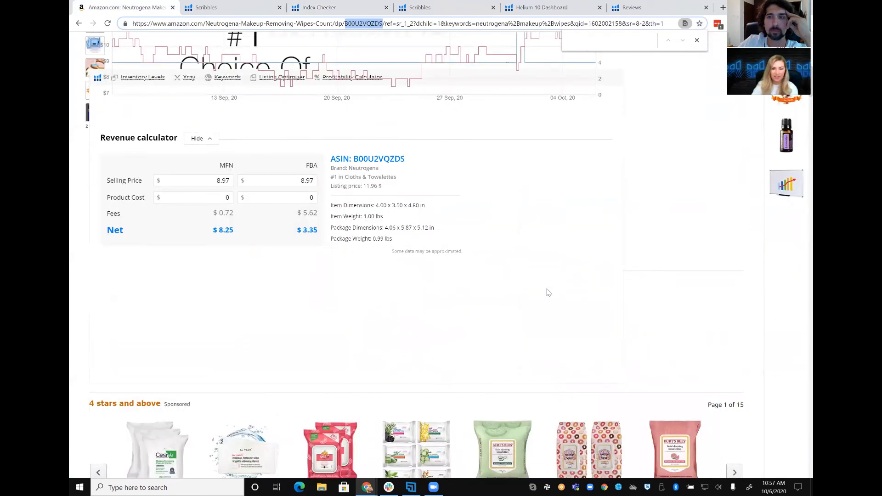
scroll(546, 292, down, 12)
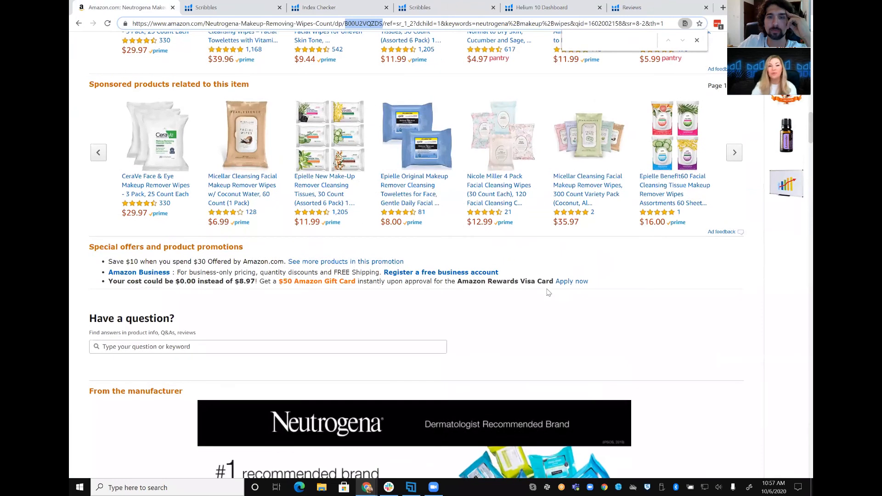
scroll(547, 292, down, 3)
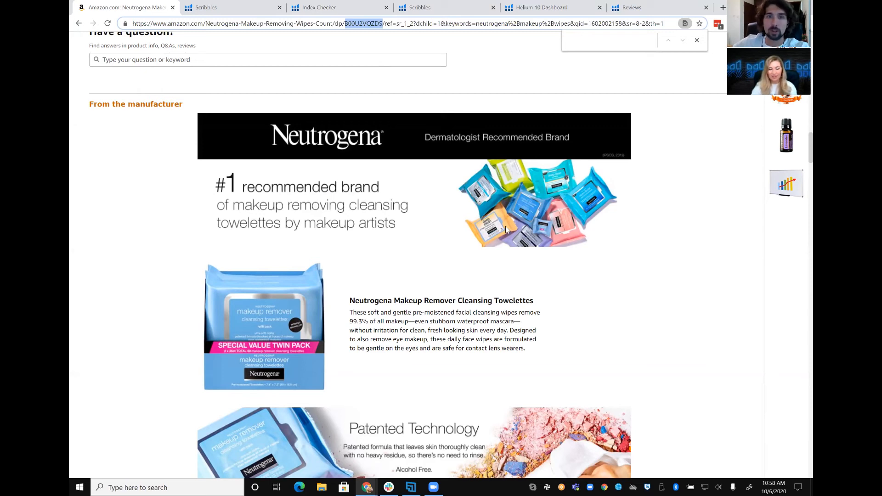
scroll(505, 228, down, 3)
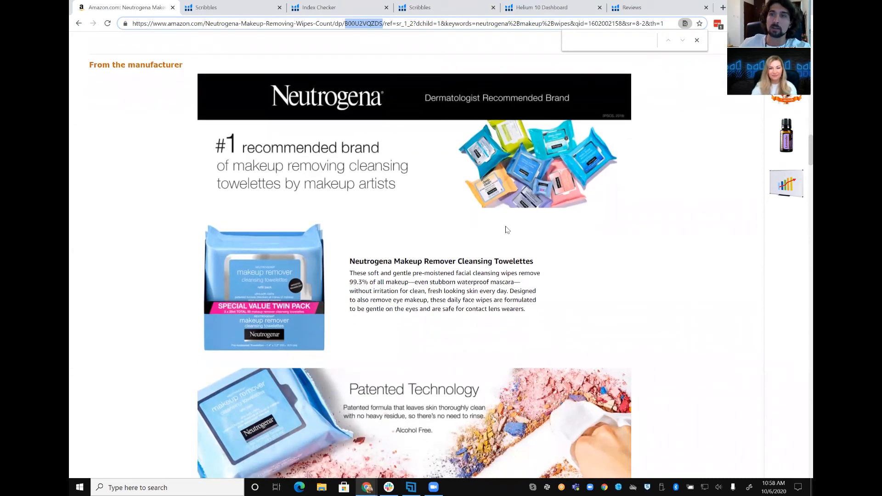
scroll(506, 228, down, 2)
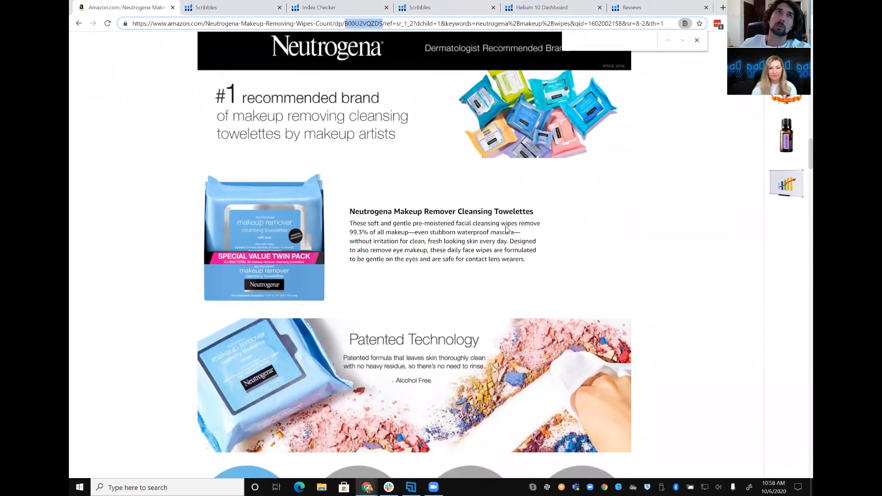
scroll(506, 228, down, 3)
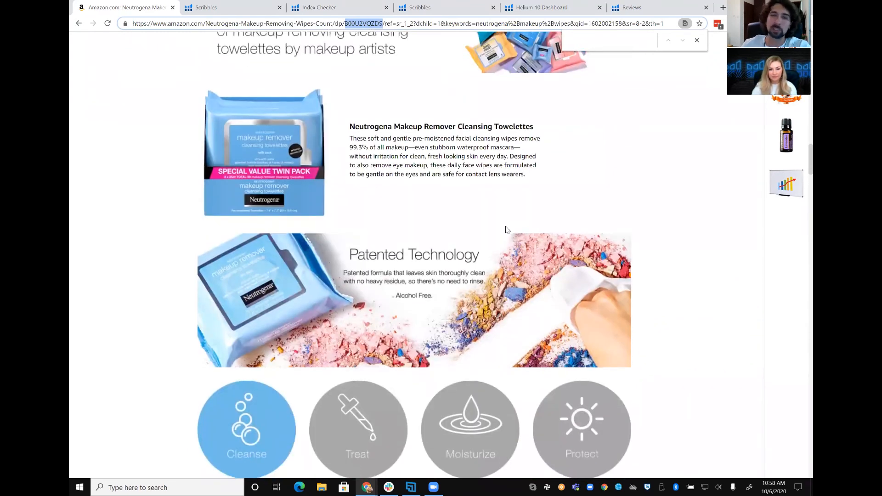
scroll(506, 228, down, 3)
scroll(505, 228, down, 3)
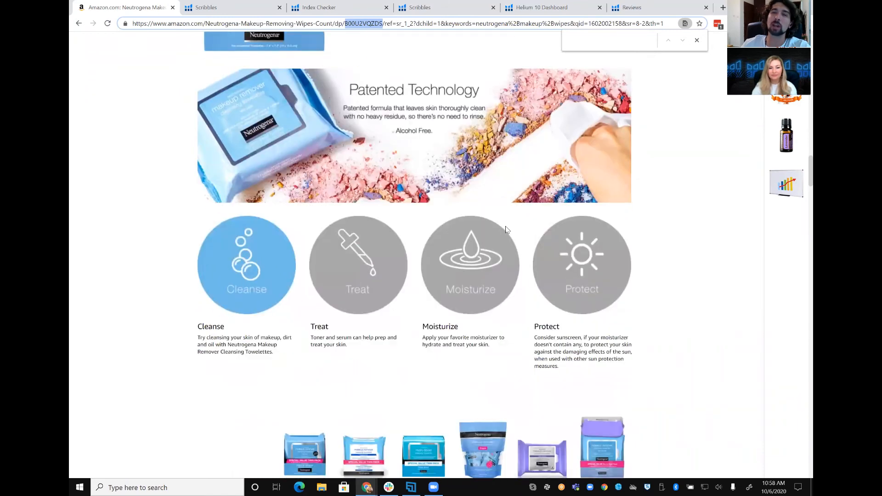
scroll(506, 229, down, 3)
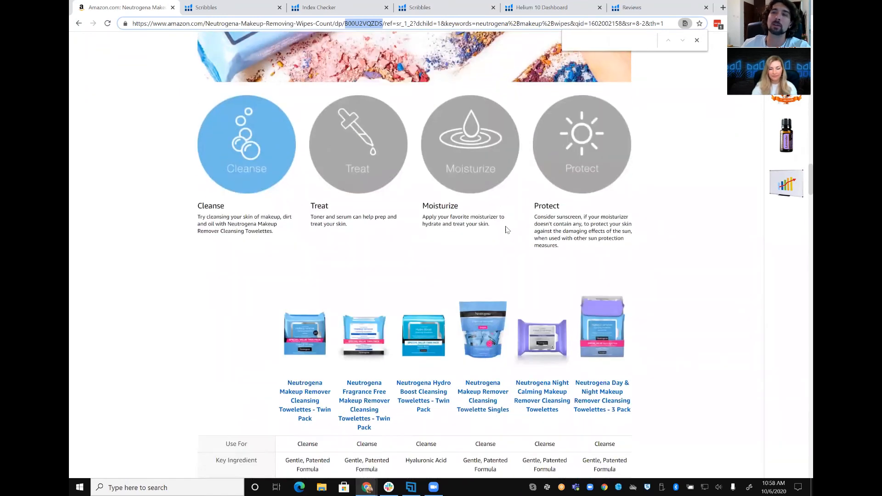
scroll(506, 229, down, 2)
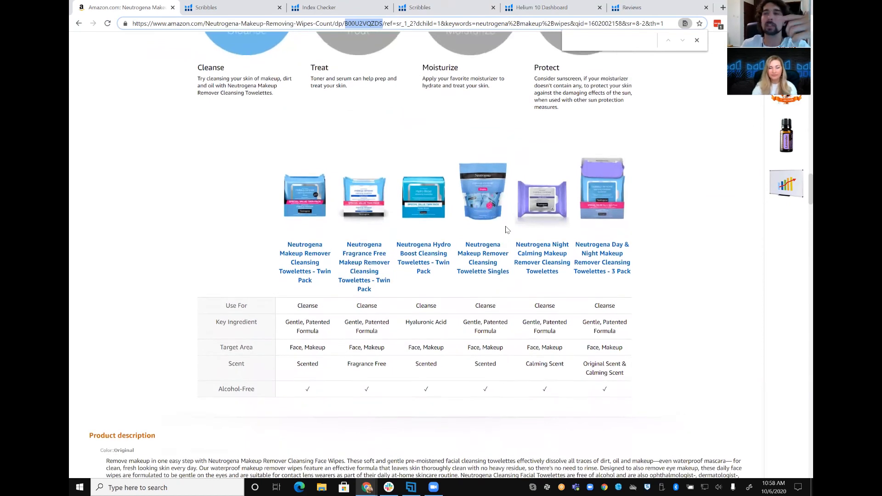
Review the brand banner, the Makeup Remover Cleansing Towelettes text and the Patented Technology image in the manufacturer content.
scroll(506, 228, up, 1)
scroll(505, 229, up, 2)
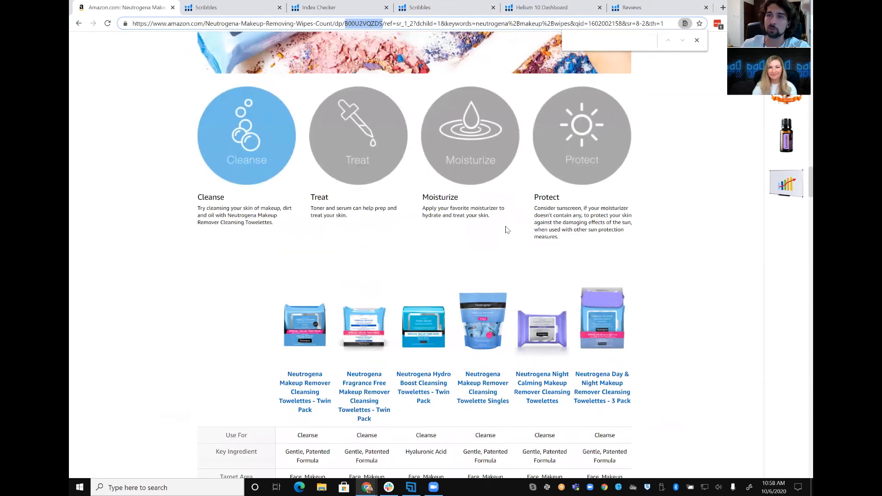
scroll(506, 229, up, 4)
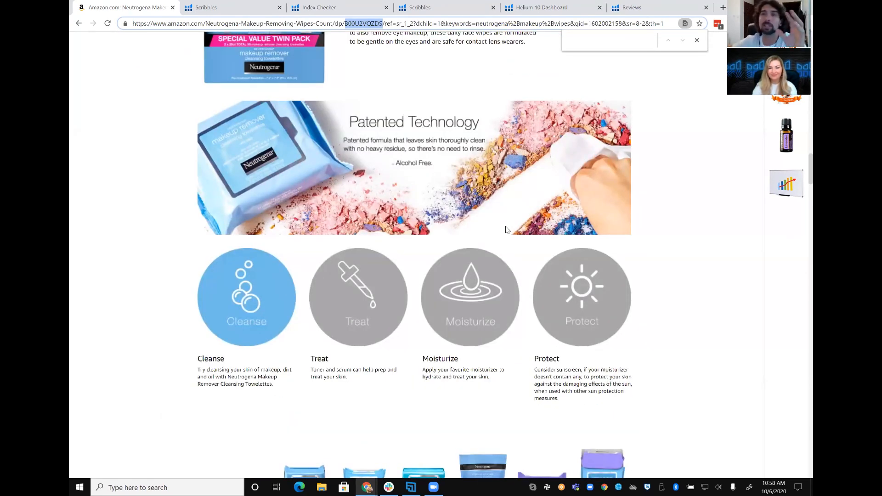
scroll(506, 230, up, 4)
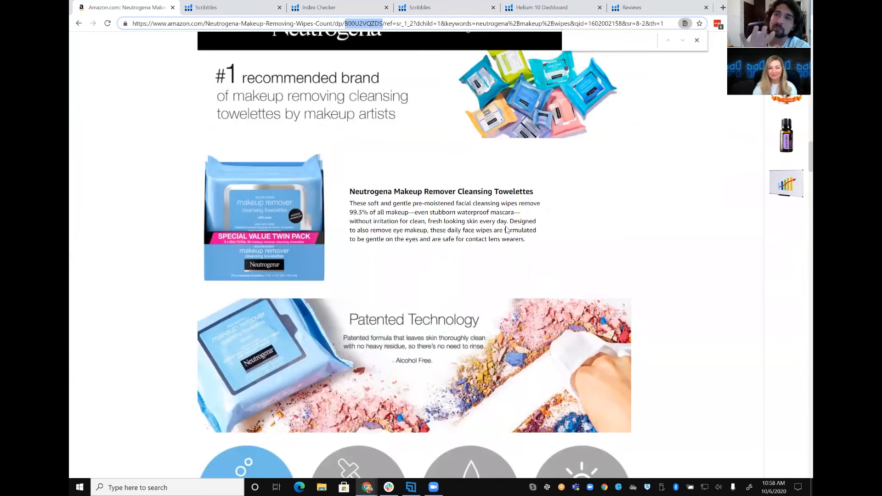
scroll(506, 229, up, 2)
scroll(507, 230, up, 1)
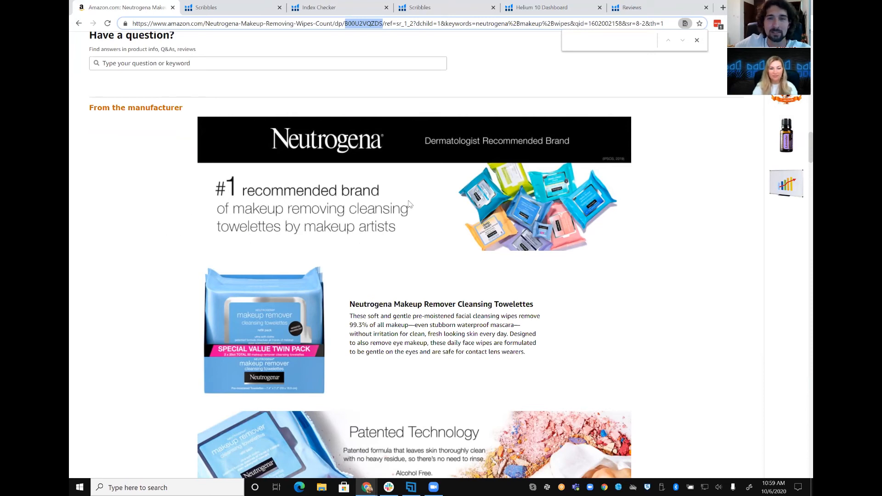
scroll(410, 205, down, 1)
scroll(410, 204, down, 1)
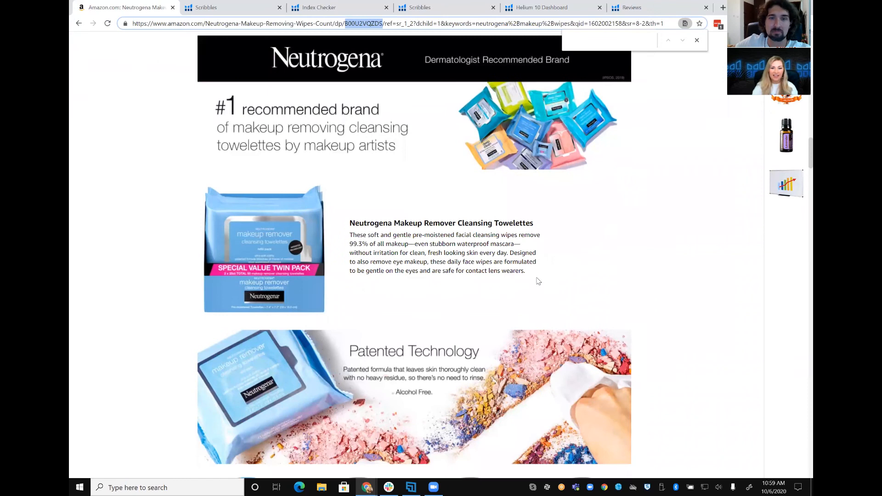
scroll(569, 258, down, 2)
scroll(632, 258, down, 1)
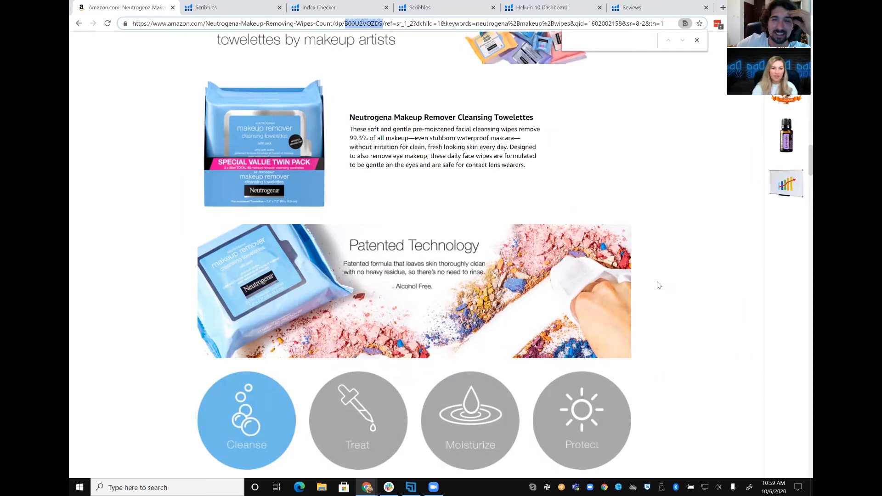
Examine the Cleanse, Treat, Moisturize and Protect graphics and their captions in the manufacturer content.
scroll(658, 285, down, 1)
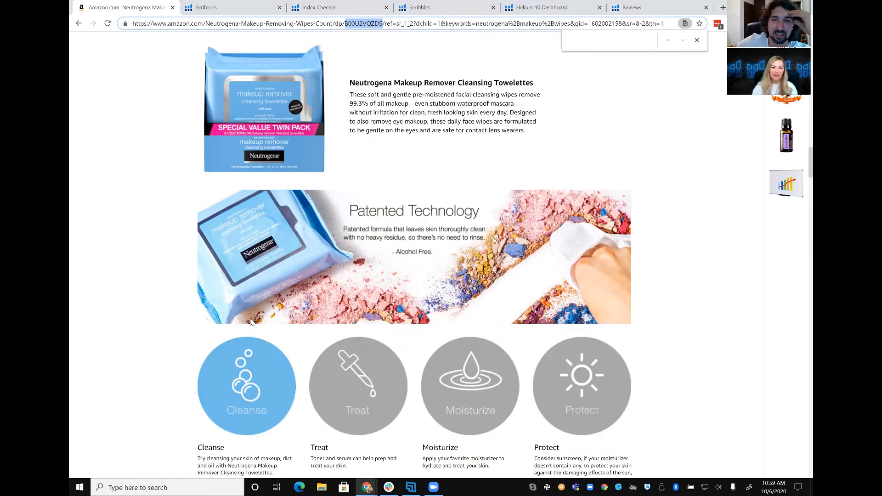
scroll(232, 303, down, 3)
mouse_move(232, 303)
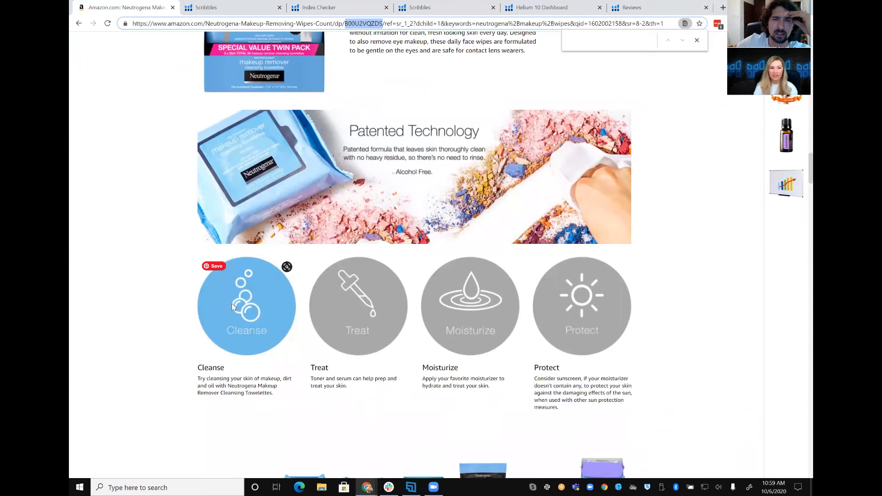
mouse_move(369, 315)
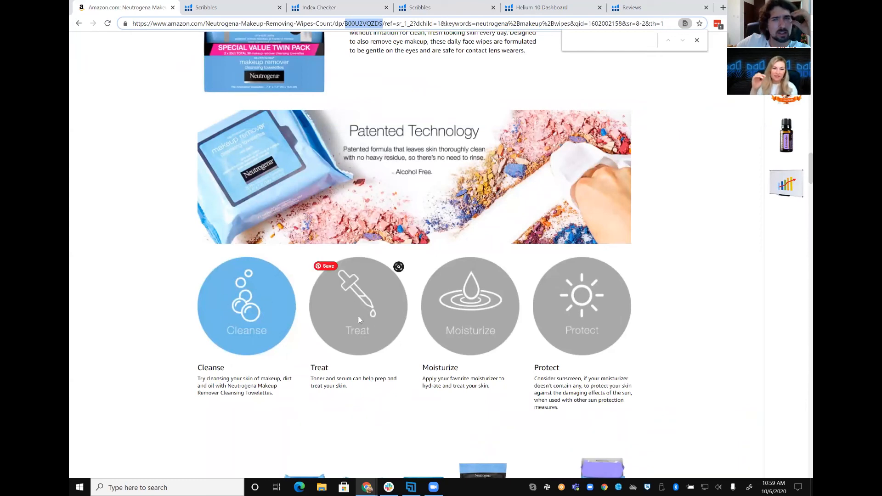
mouse_move(467, 281)
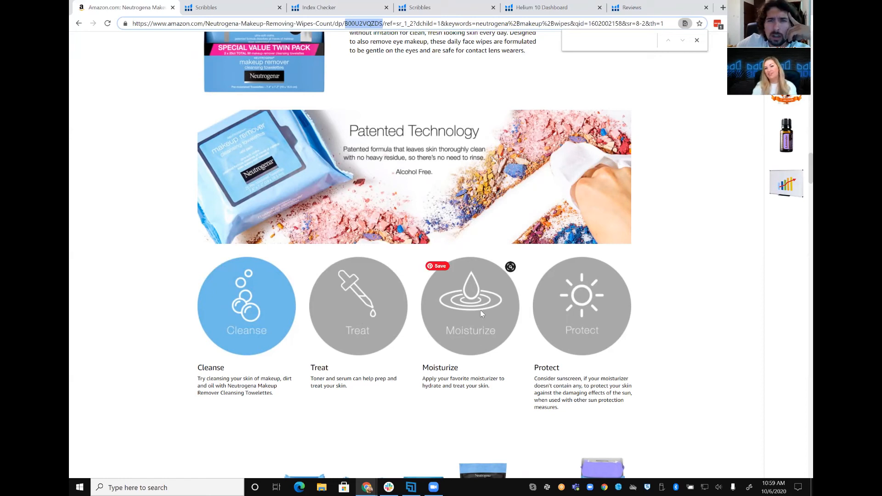
mouse_move(585, 311)
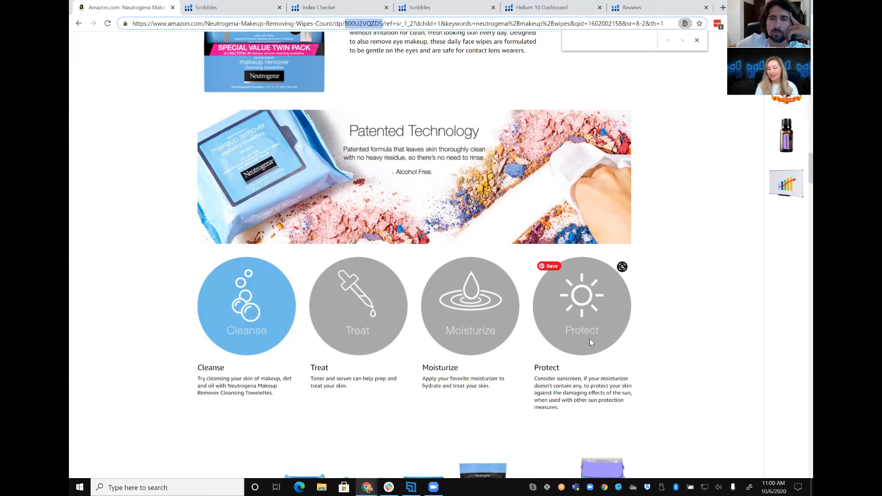
scroll(589, 341, down, 2)
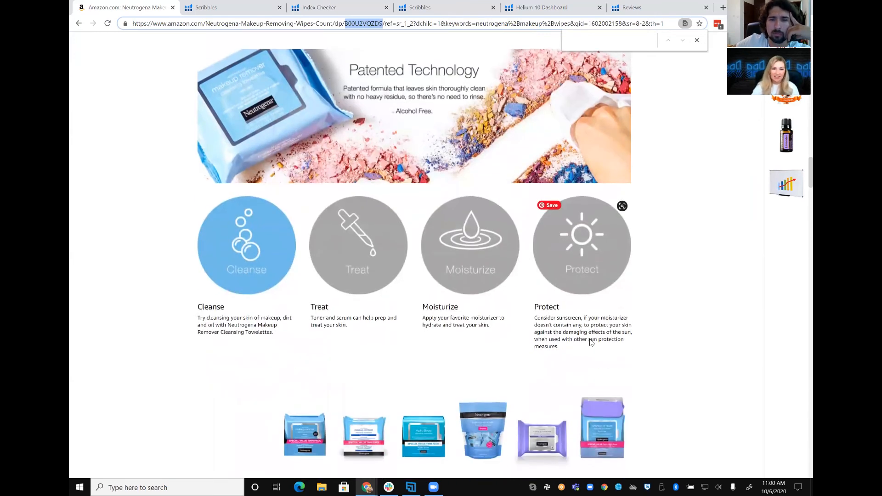
Go over the manufacturer content again from the brand banner to the comparison chart of the related Neutrogena towelettes.
scroll(591, 341, up, 6)
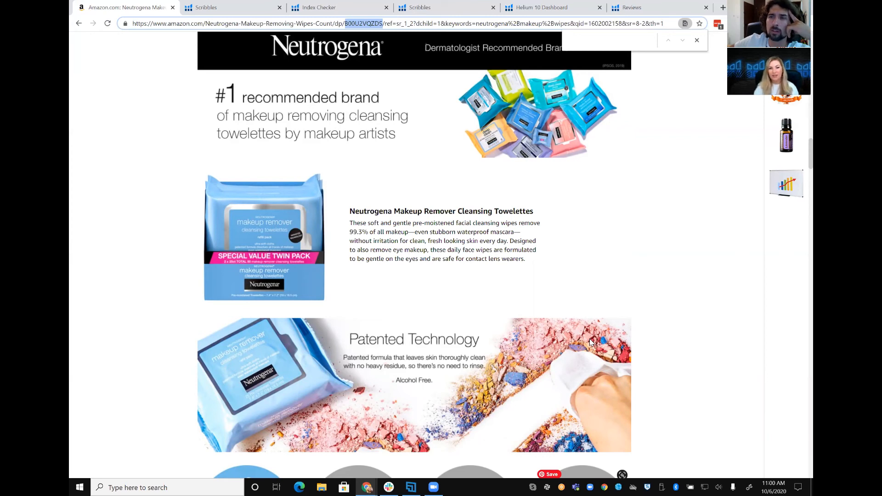
scroll(589, 338, up, 2)
scroll(524, 235, down, 1)
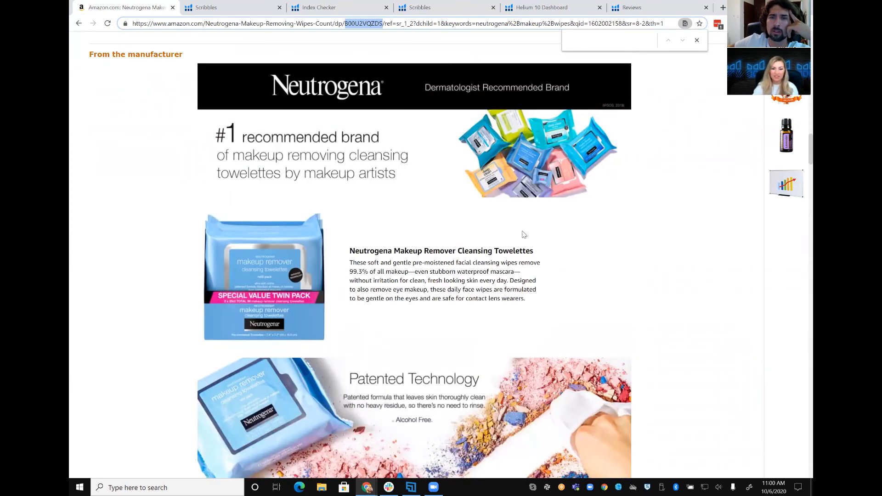
scroll(687, 276, down, 3)
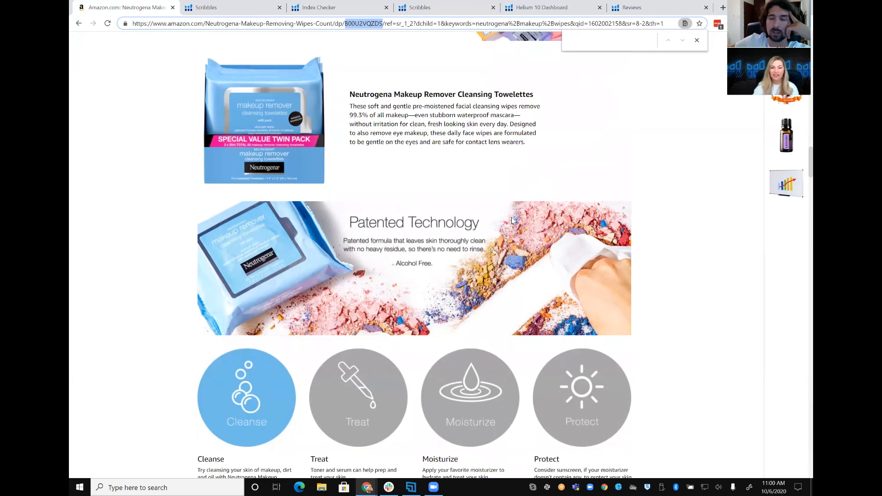
scroll(511, 217, down, 2)
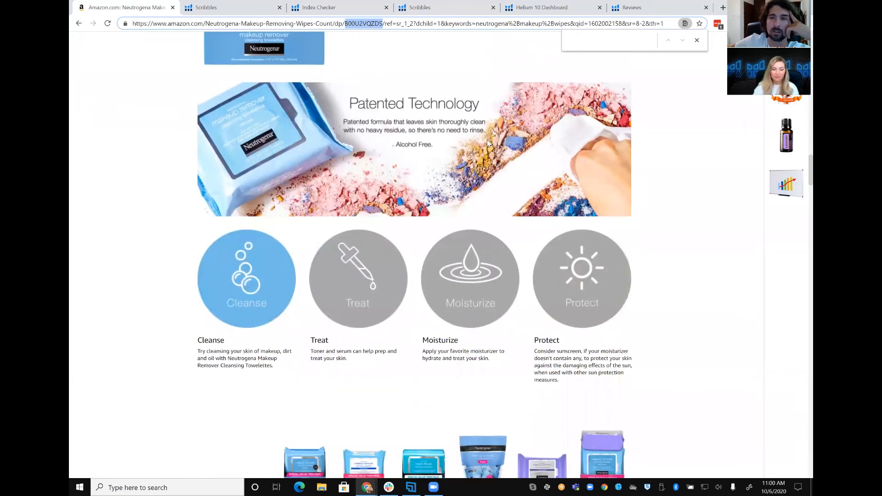
scroll(294, 319, down, 2)
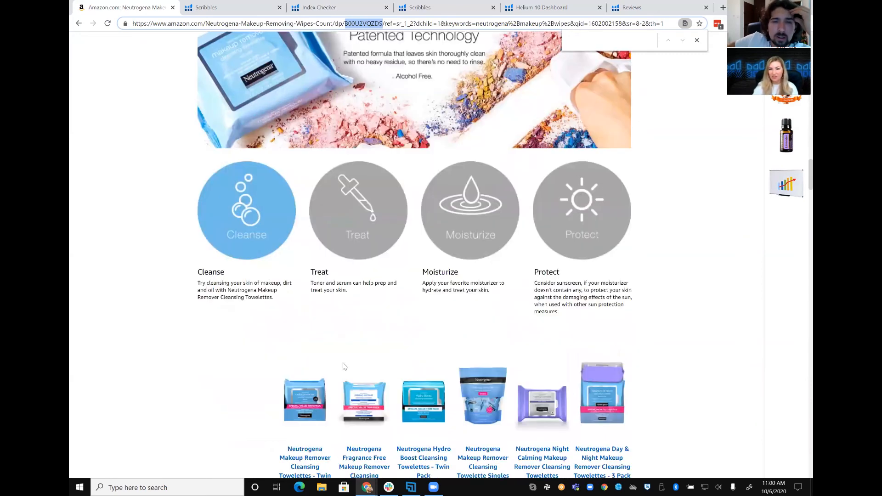
scroll(386, 322, down, 2)
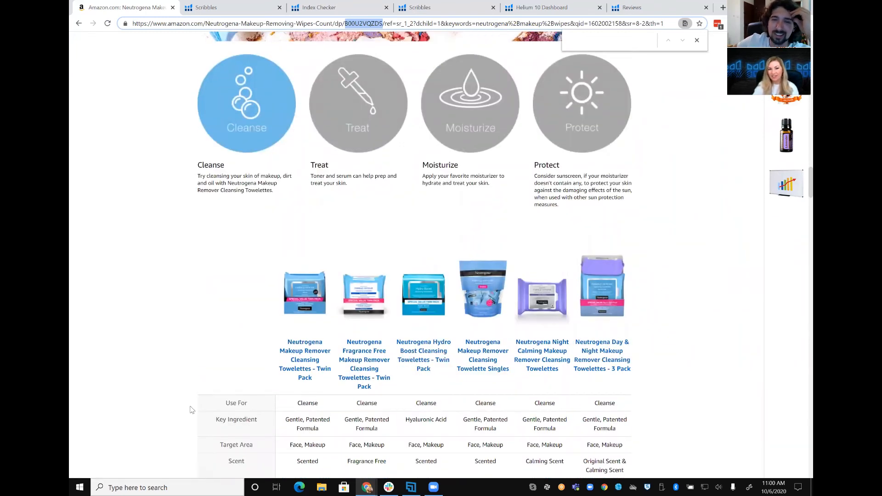
scroll(348, 191, down, 1)
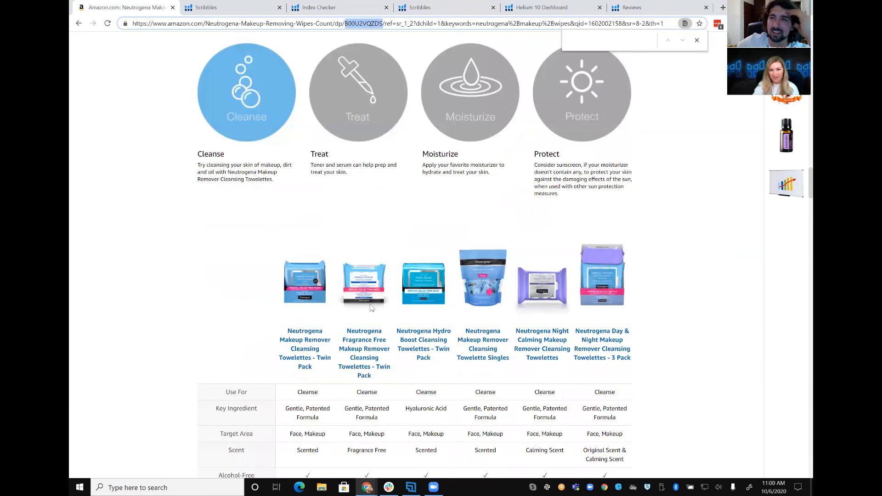
scroll(551, 257, down, 2)
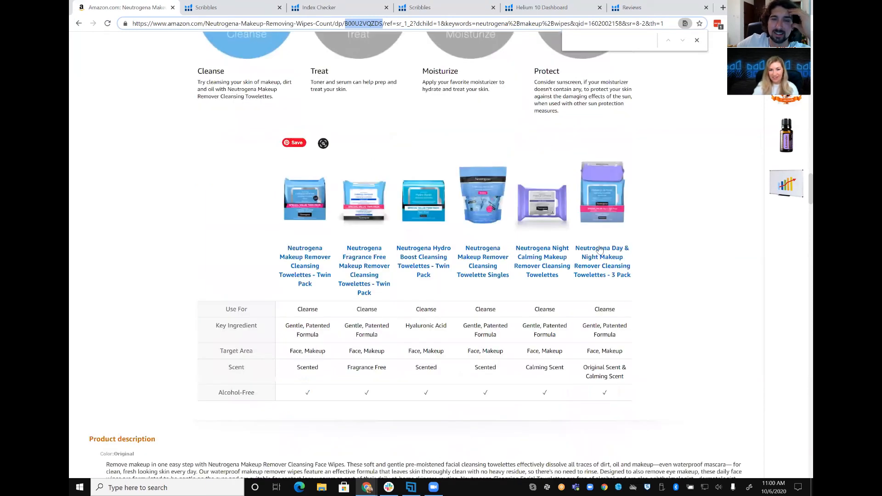
click(456, 286)
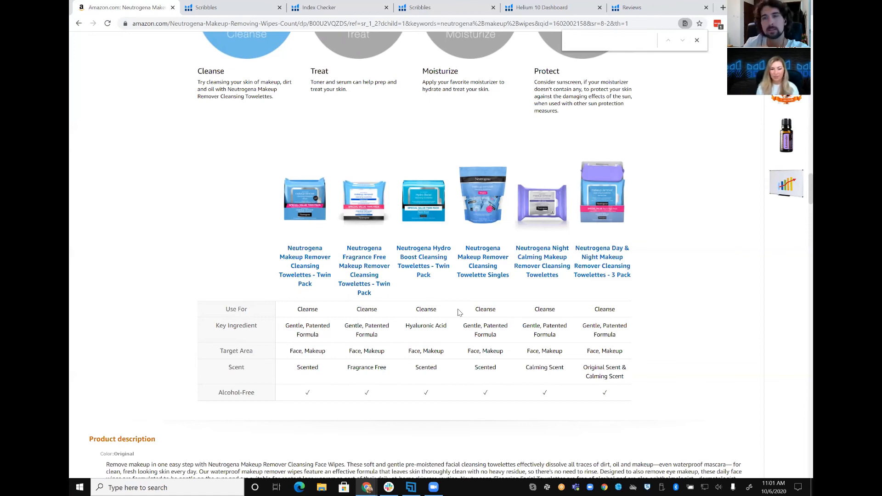
scroll(457, 313, up, 3)
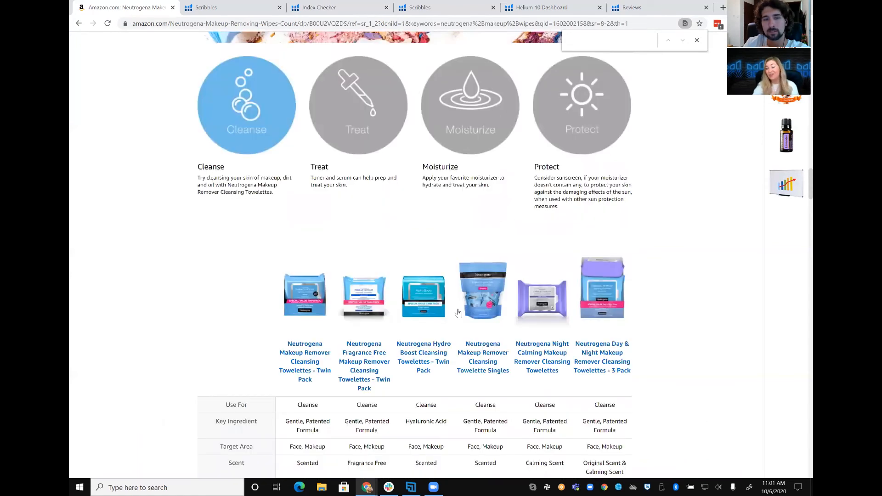
scroll(458, 312, up, 1)
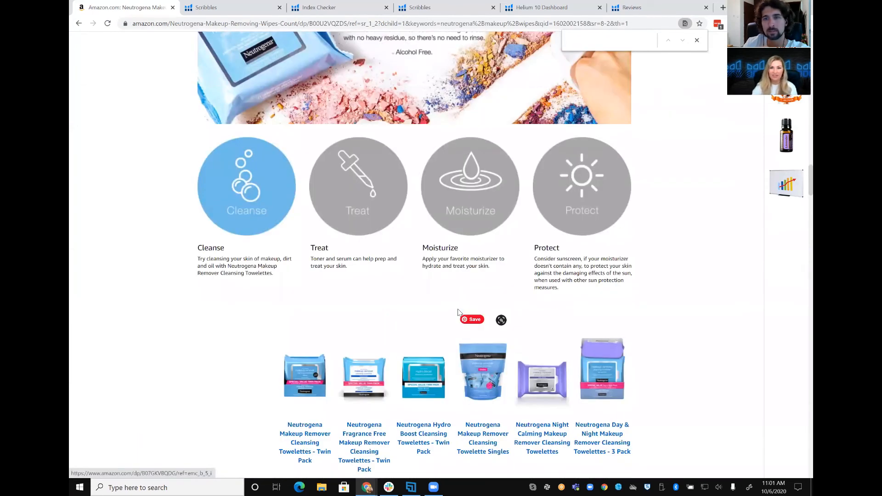
scroll(458, 313, up, 3)
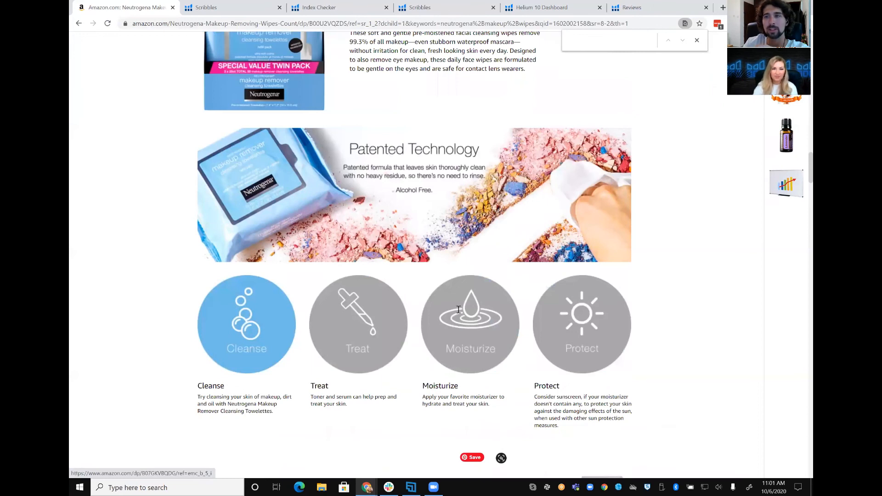
Review the listing from the manufacturer content up to the bullet points and price chart, and back down to the product comparison chart.
scroll(458, 310, up, 5)
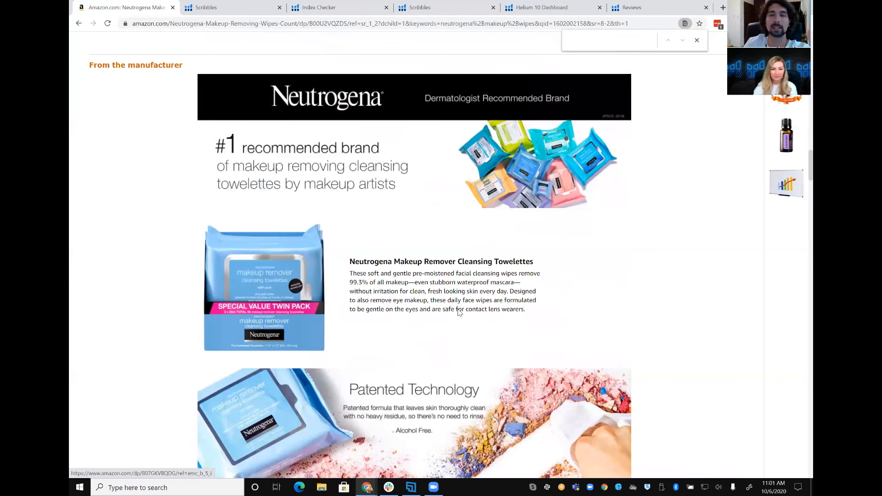
scroll(457, 312, up, 8)
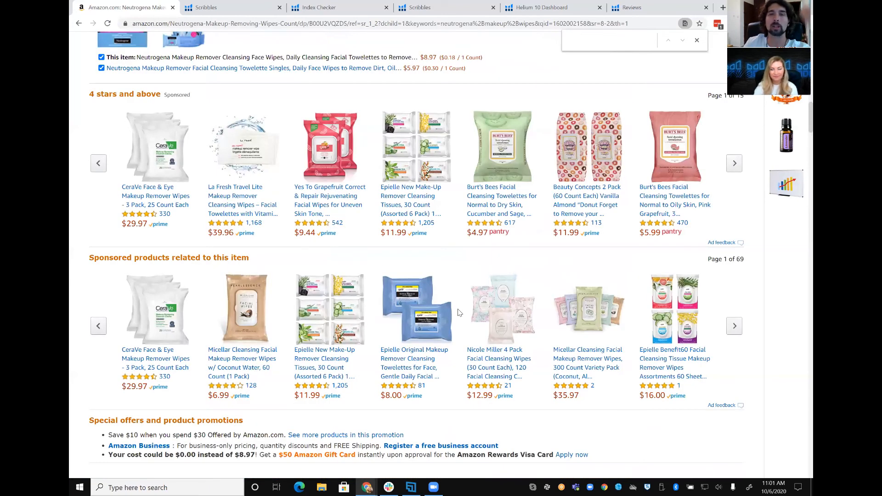
scroll(458, 312, up, 10)
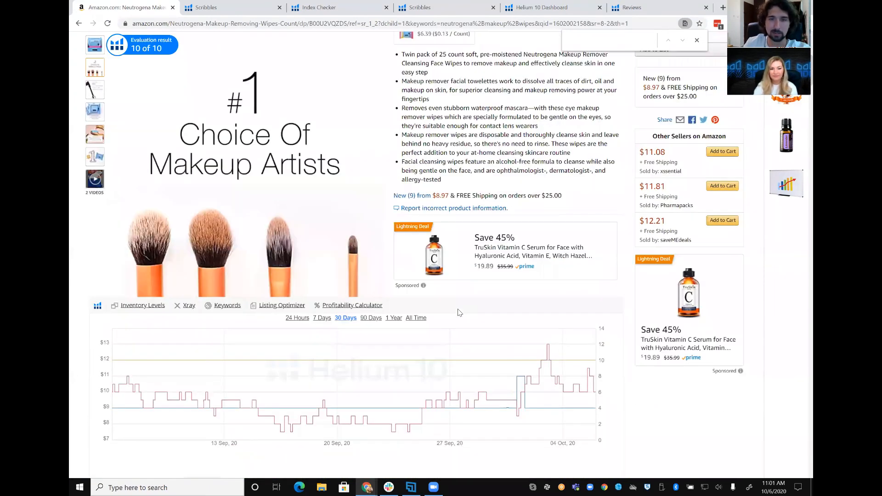
scroll(458, 313, down, 7)
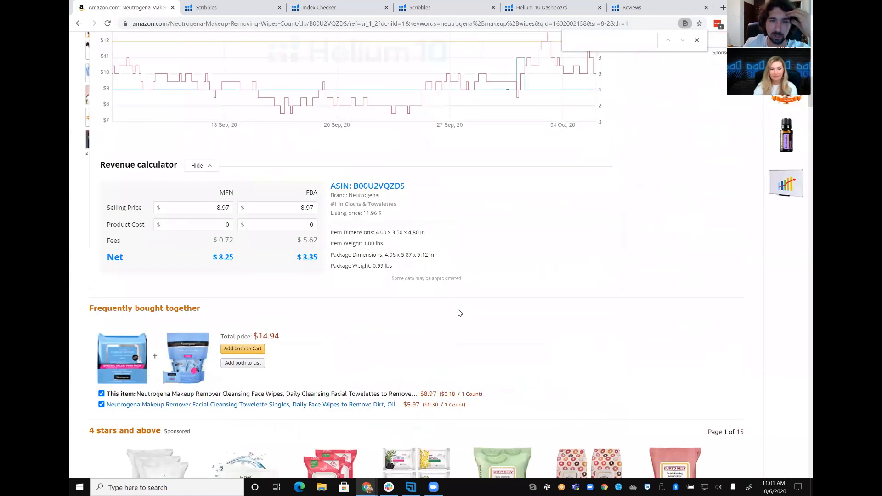
scroll(458, 313, down, 15)
scroll(458, 313, down, 4)
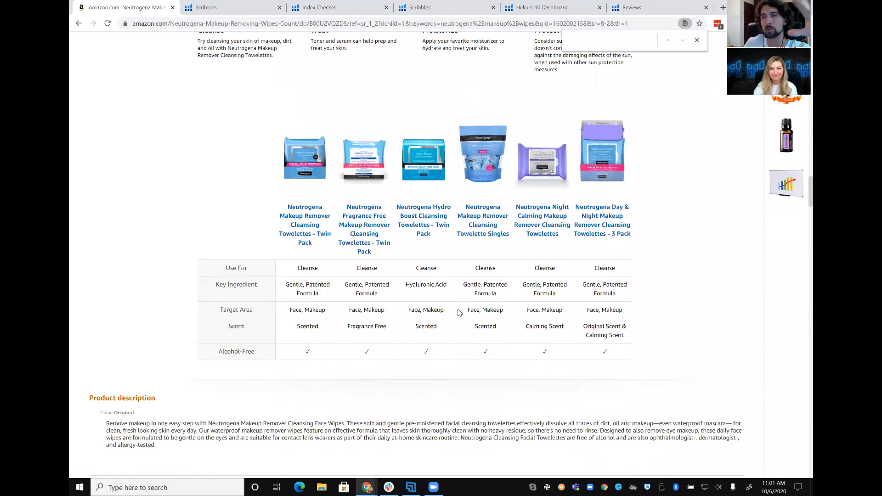
scroll(458, 312, down, 1)
scroll(458, 313, down, 1)
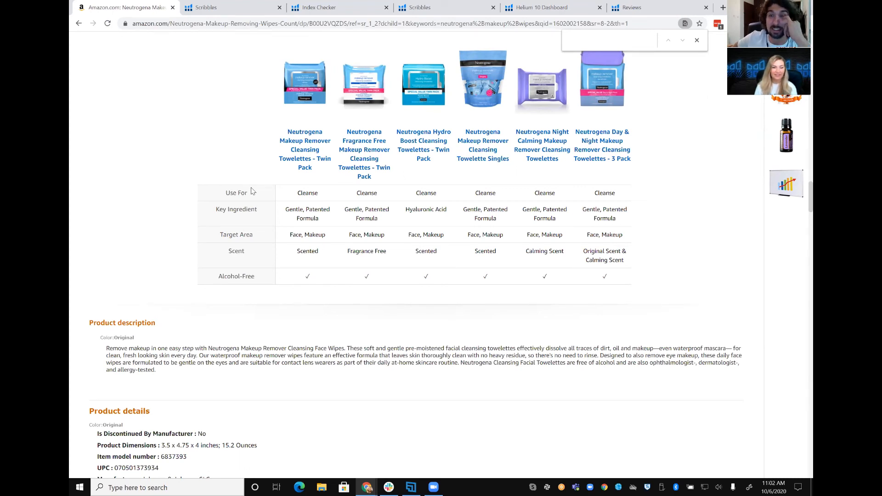
Look over the product description and product details, and return through the manufacturer content to the listing's title and images.
scroll(251, 191, down, 3)
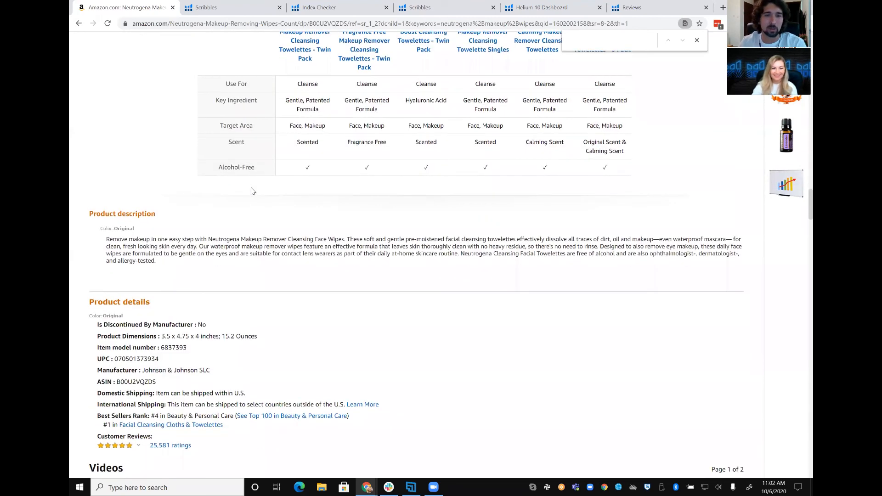
scroll(252, 191, up, 4)
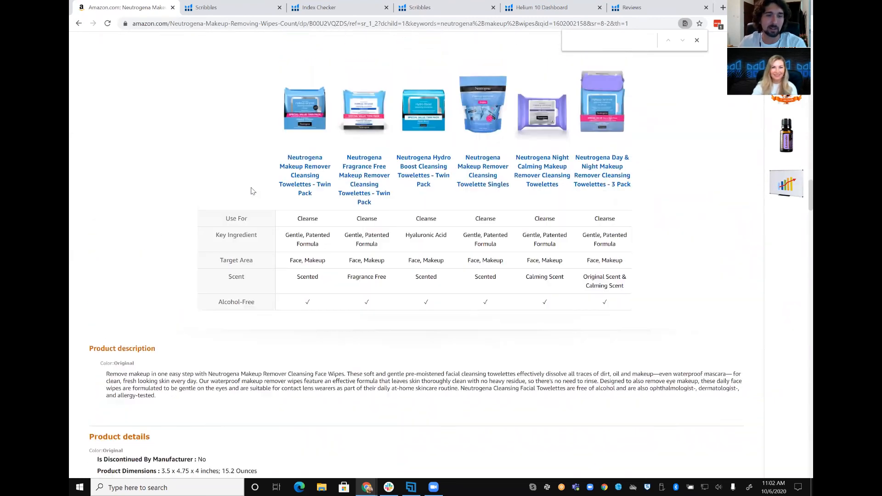
scroll(251, 191, up, 4)
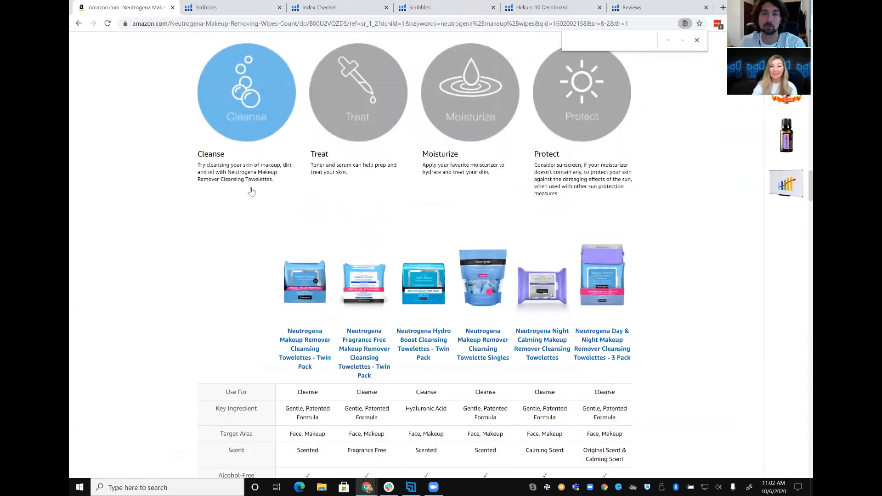
scroll(251, 191, up, 2)
scroll(252, 191, up, 8)
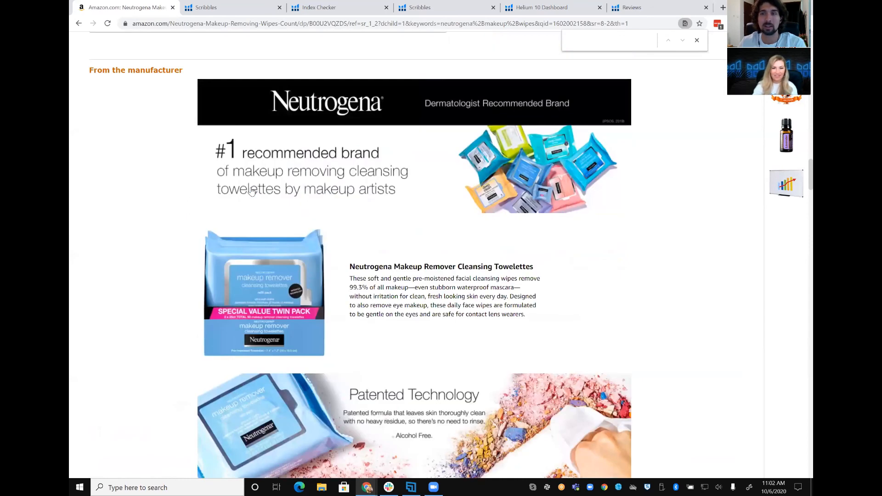
scroll(251, 191, up, 8)
scroll(252, 191, up, 10)
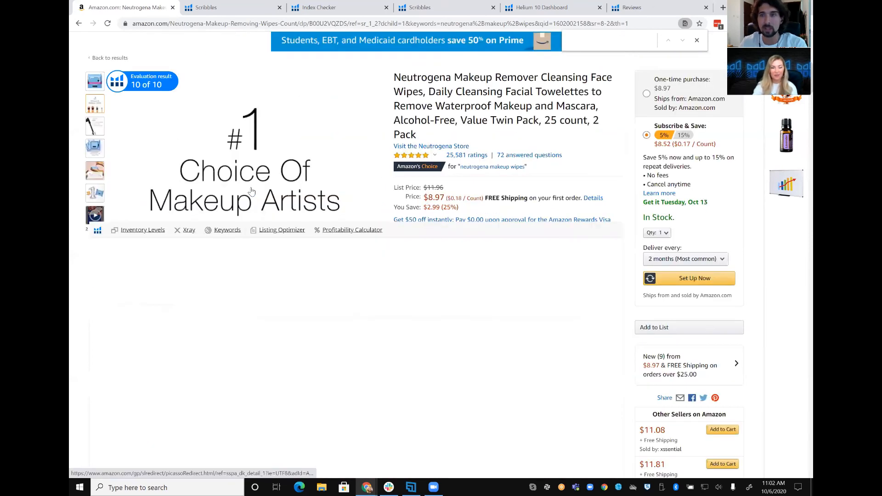
scroll(251, 191, up, 2)
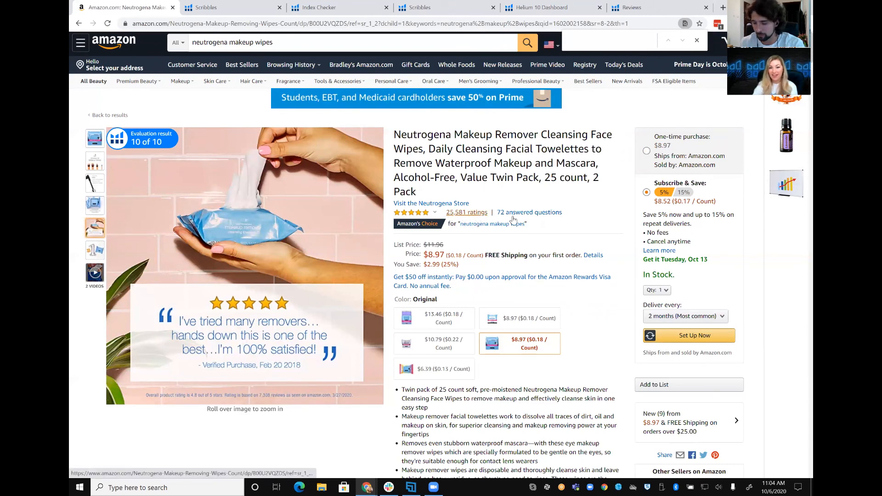
Go to the listing's answered questions, read the customer questions and answers, and glance at the Helium 10 extension's tools.
click(538, 212)
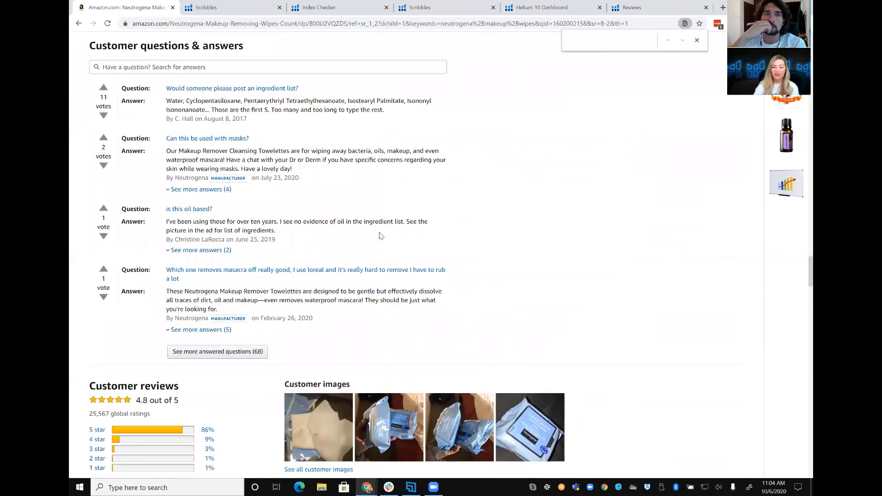
scroll(381, 236, up, 1)
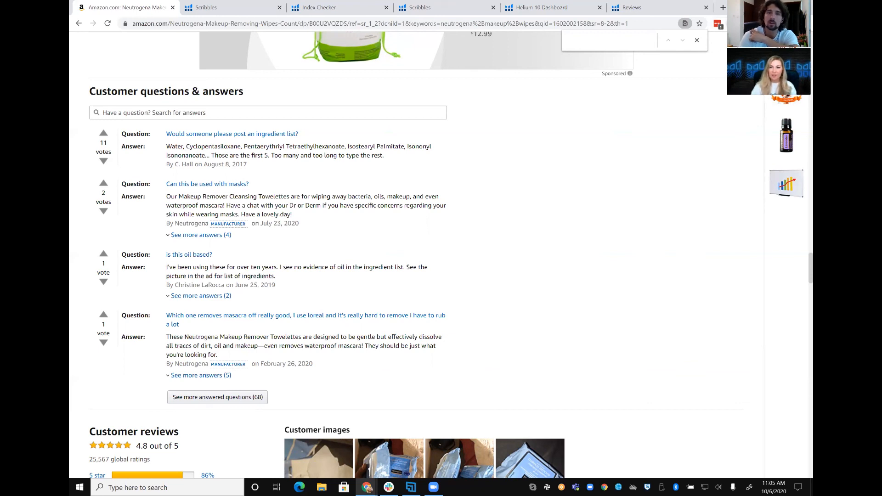
click(731, 24)
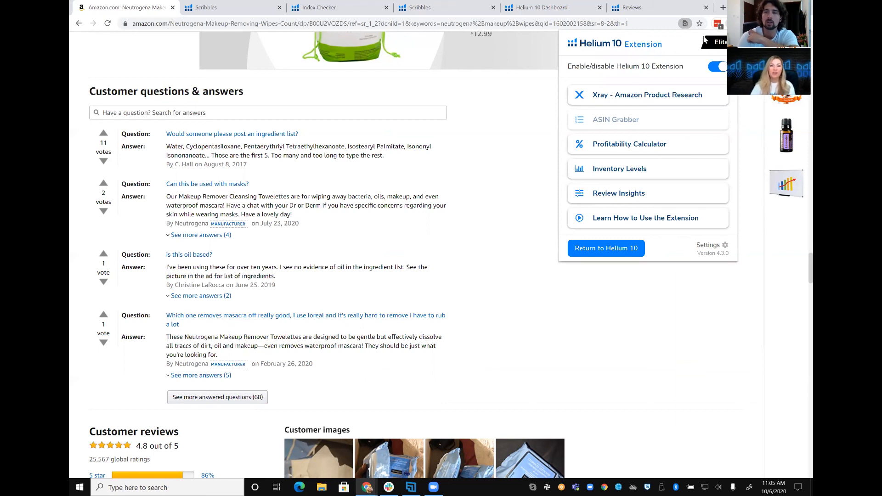
click(522, 108)
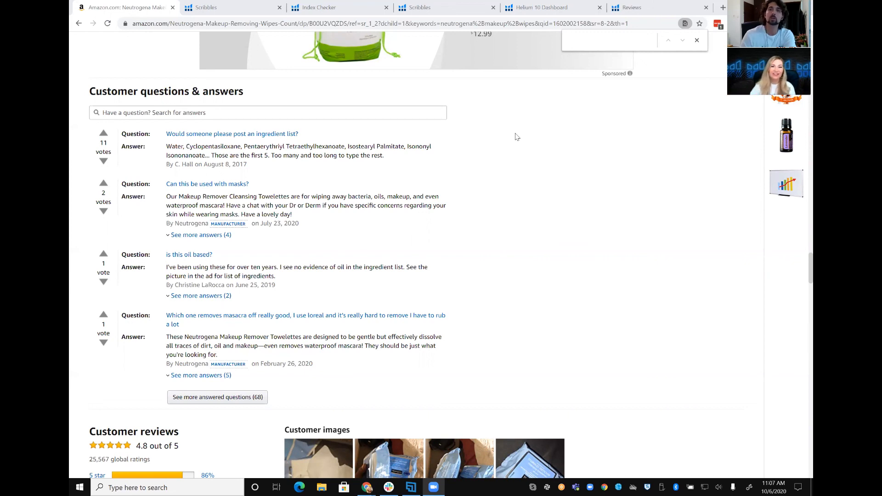
Go back from the customer questions to the bullet points, title and main image of the listing.
scroll(515, 136, up, 15)
scroll(512, 188, up, 10)
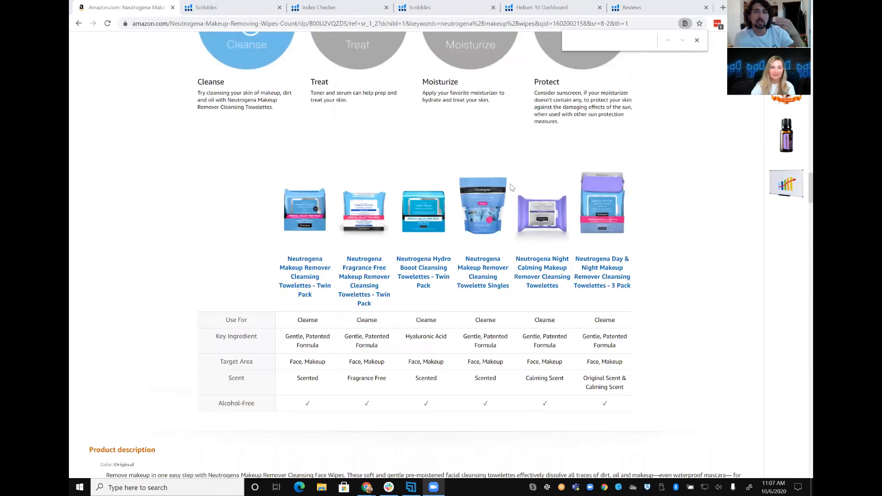
scroll(512, 188, up, 10)
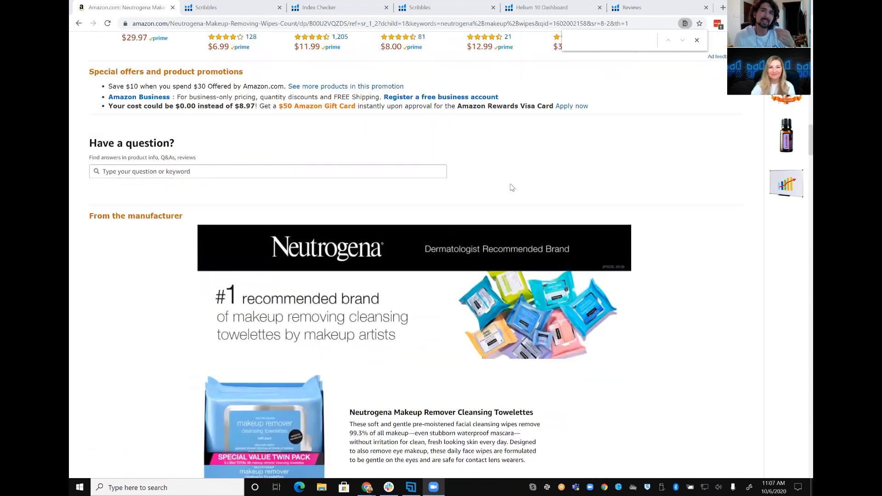
scroll(512, 187, up, 15)
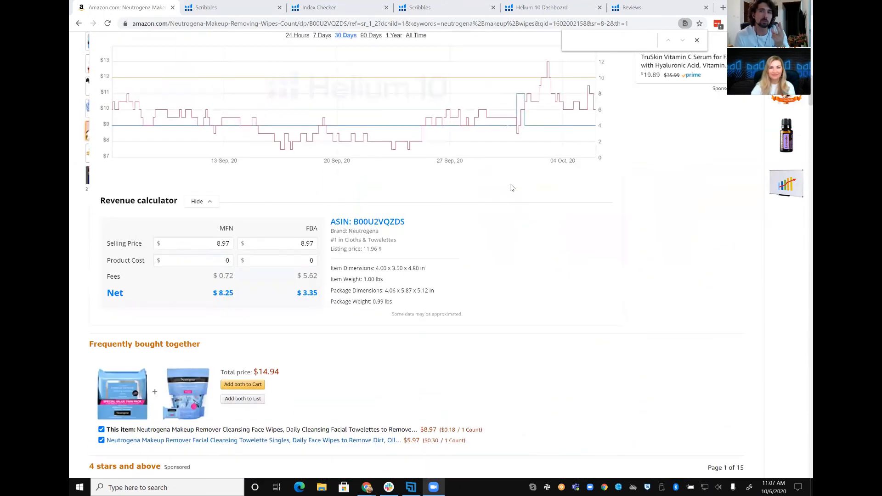
scroll(574, 158, up, 2)
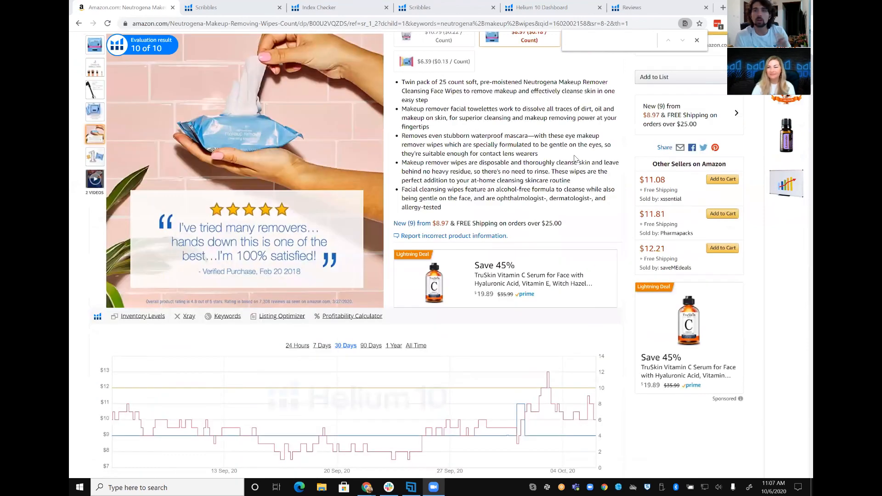
scroll(574, 159, up, 5)
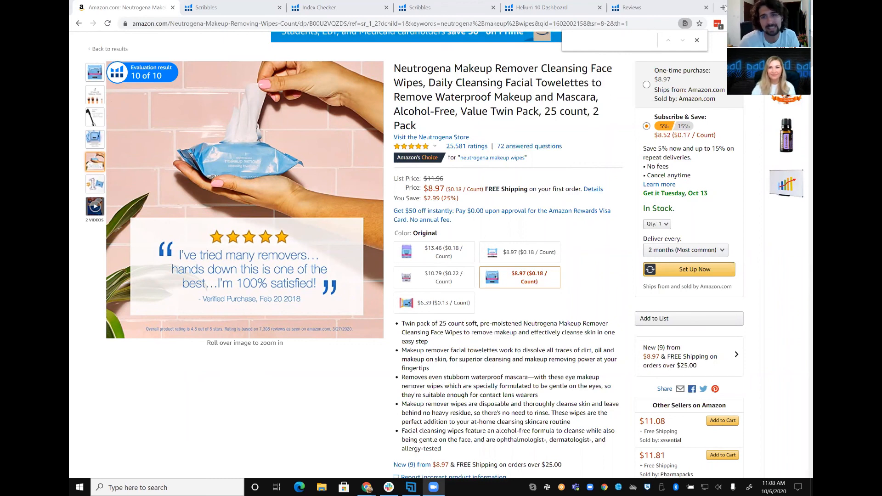
Open Review Insights in the Helium 10 extension and limit the ratings to 1 star by deselecting 2 to 5 stars.
click(718, 23)
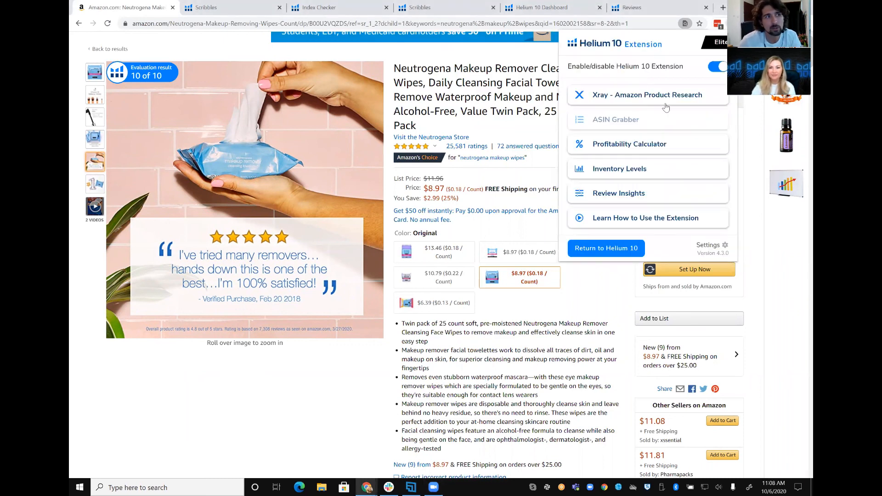
click(624, 192)
click(655, 188)
click(634, 187)
click(620, 185)
click(602, 185)
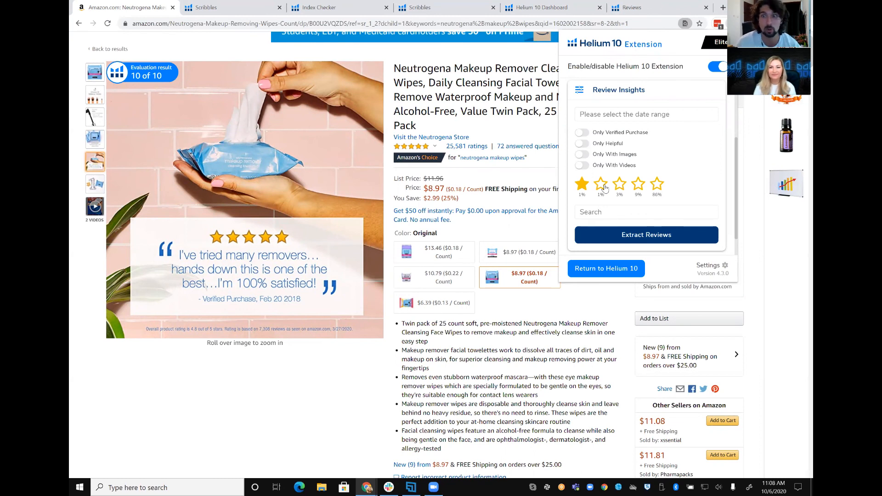
Extract the listing's 1-star reviews and look over the style breakdown and the customer complaints.
click(617, 237)
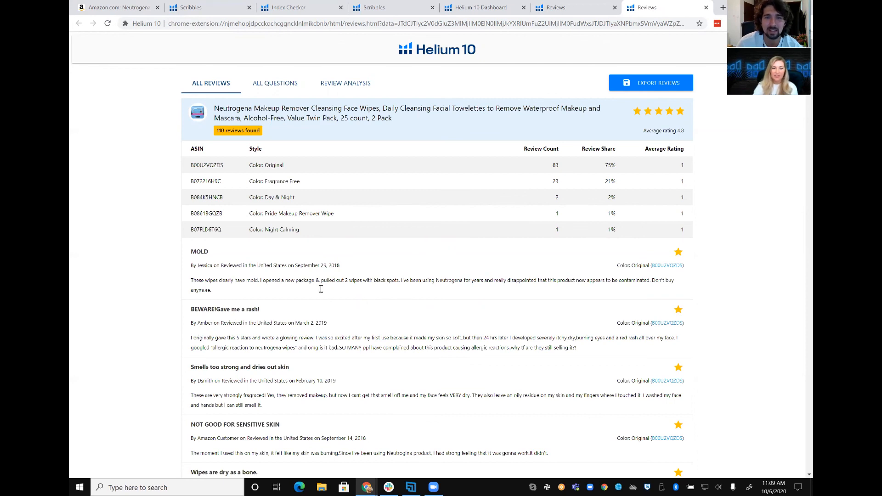
scroll(298, 279, down, 1)
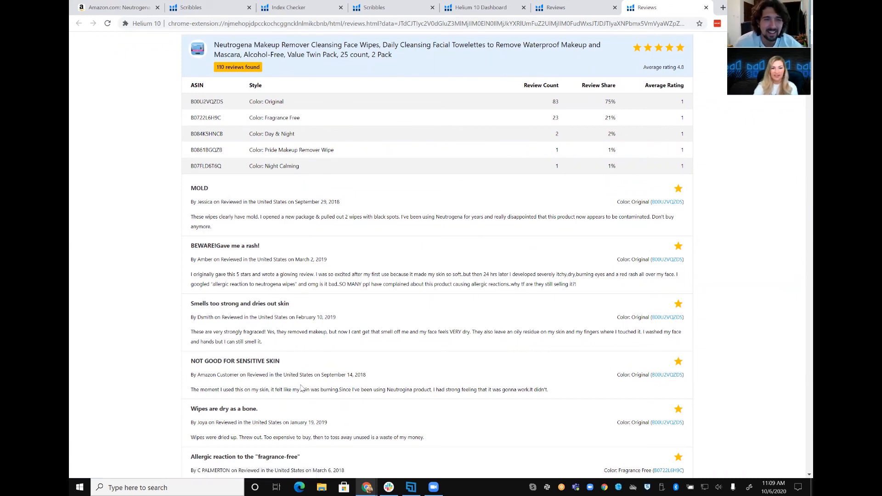
scroll(293, 385, up, 1)
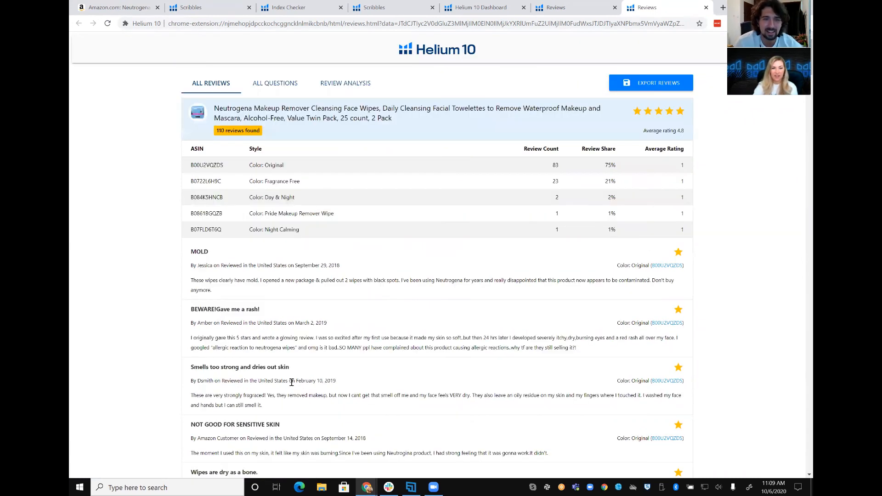